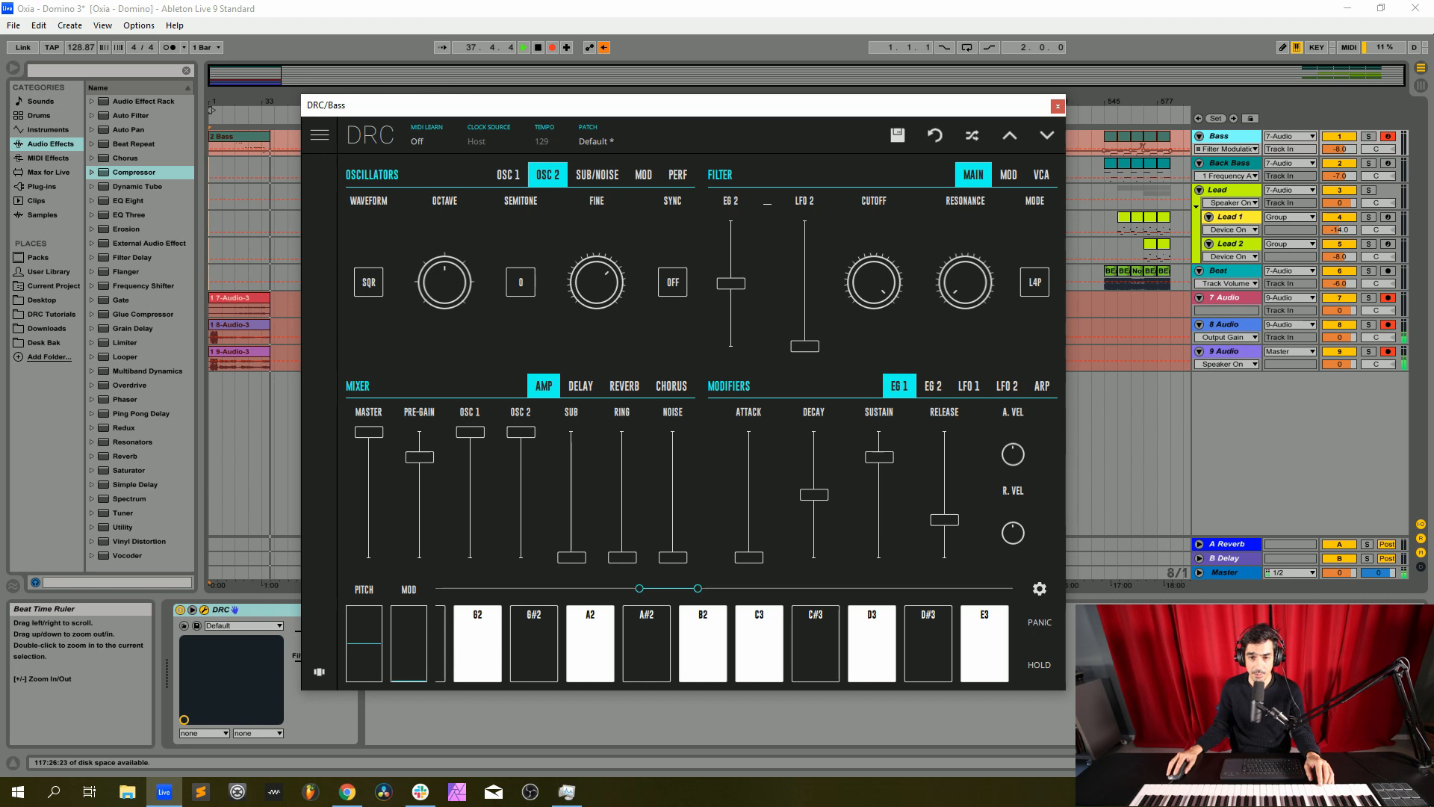
# Lower the Bass filter's cutoff, switch its mode to L2P and reduce its EG 2 amount to about a third
pyautogui.click(933, 387)
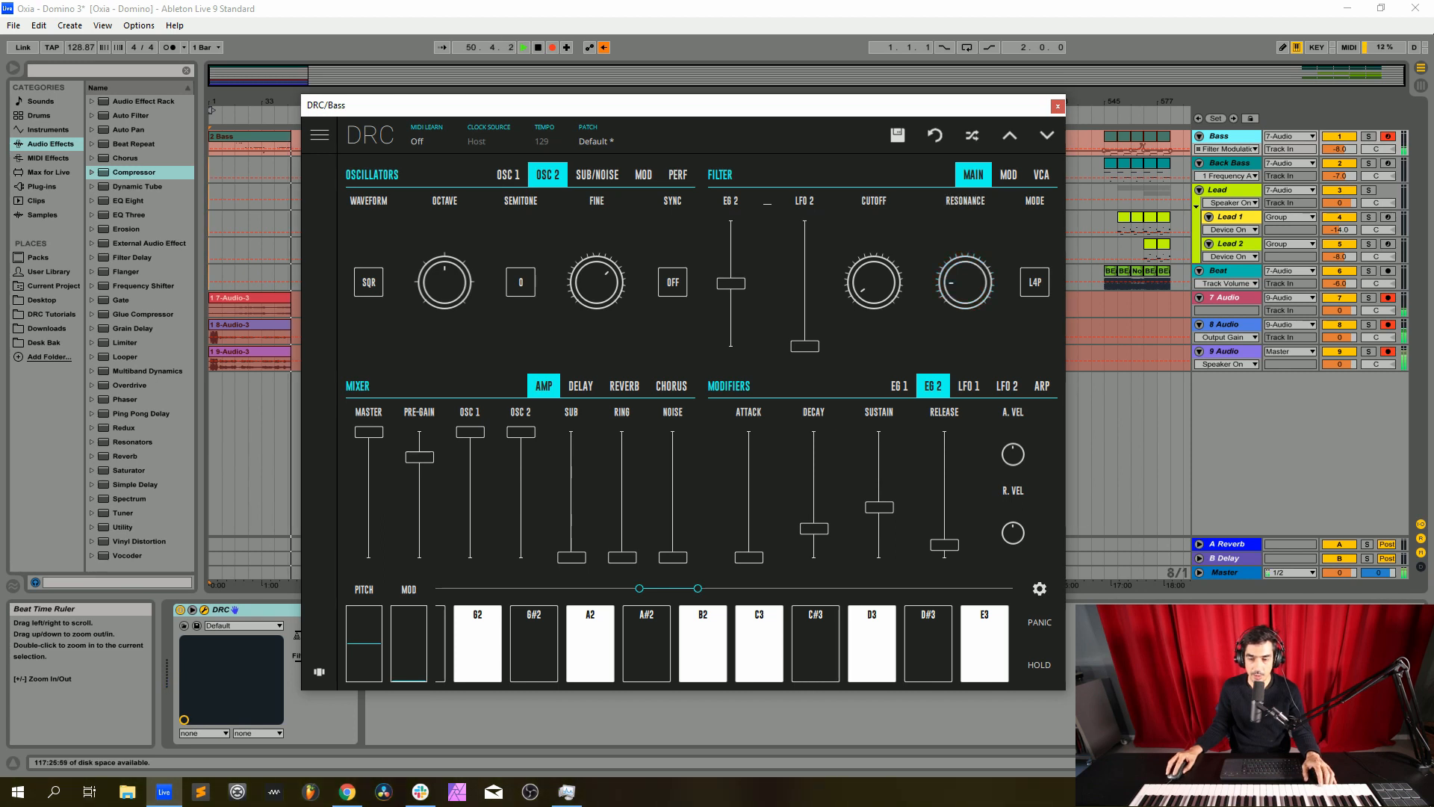
pyautogui.click(1035, 282)
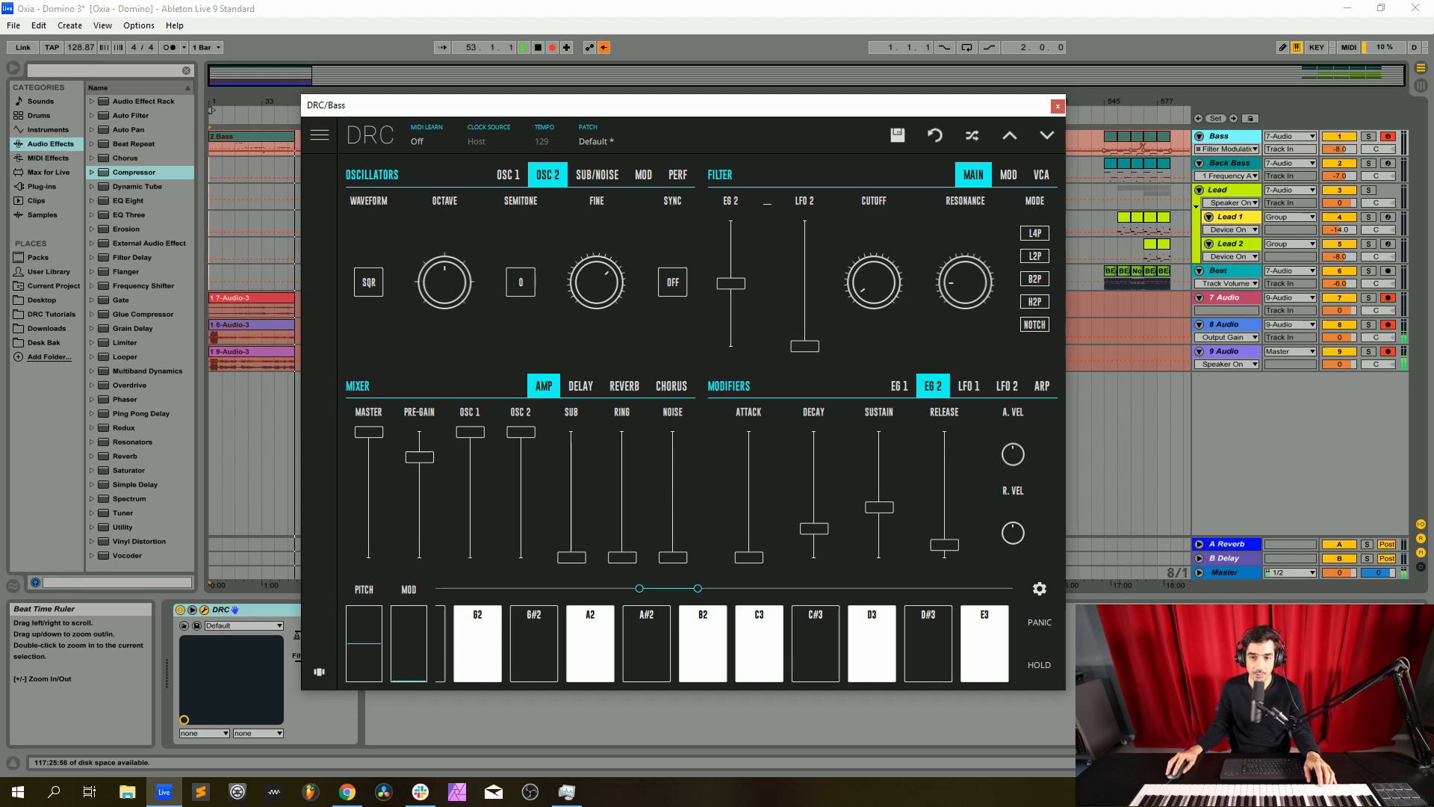
pyautogui.click(1034, 255)
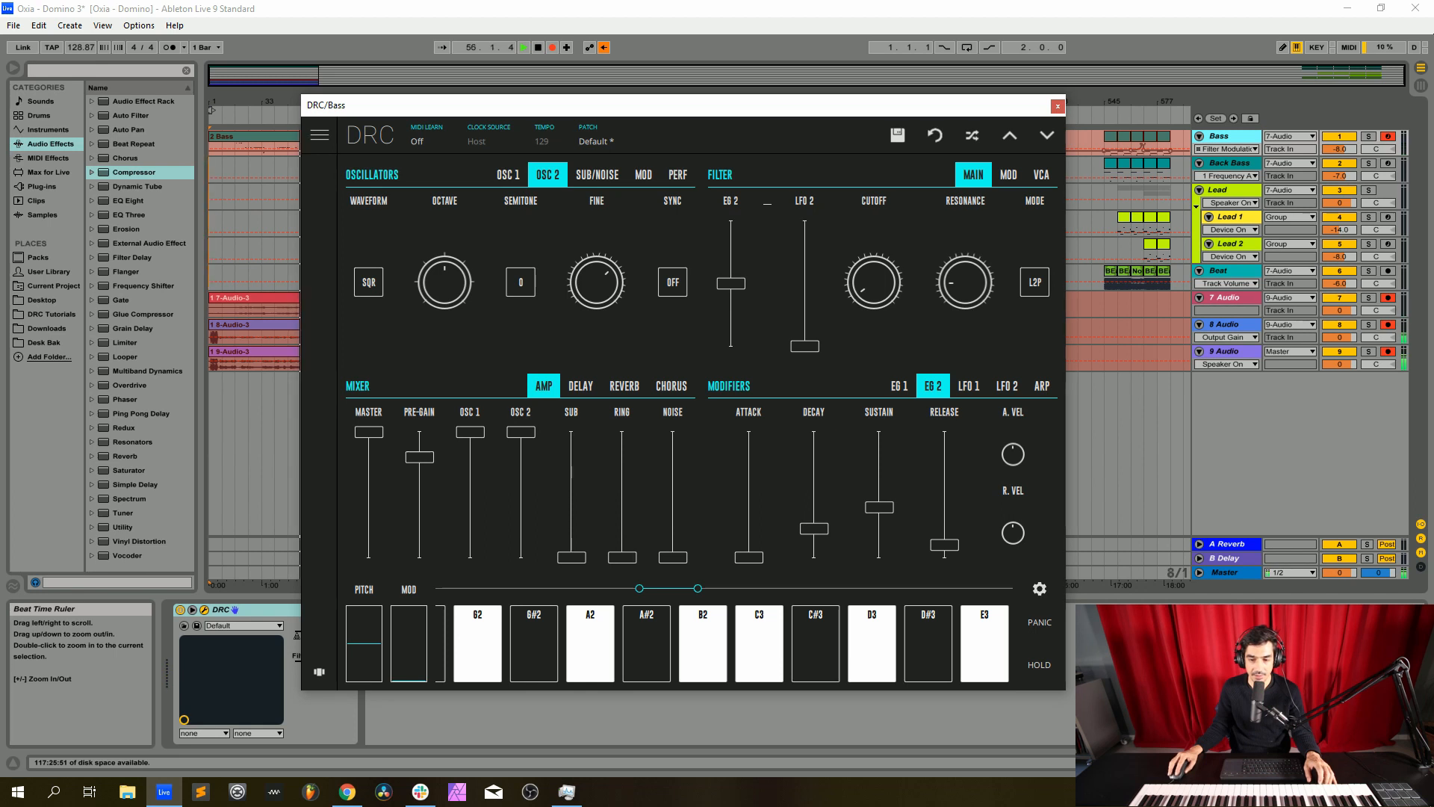
pyautogui.moveTo(730, 283); pyautogui.dragTo(731, 302)
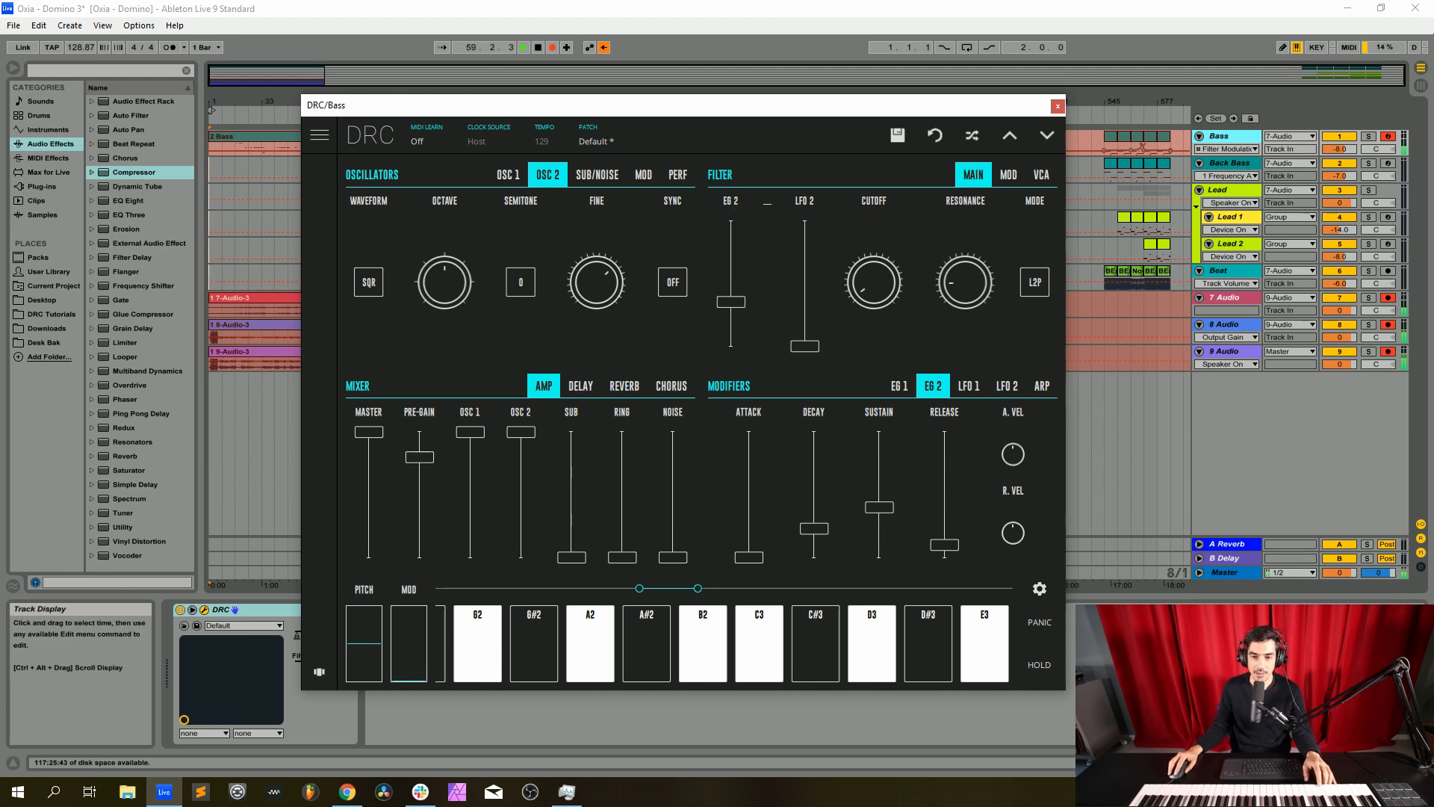
# Shape the Bass EG 1 envelope with zero sustain, decay slightly above a third and release at about a quarter
pyautogui.click(899, 386)
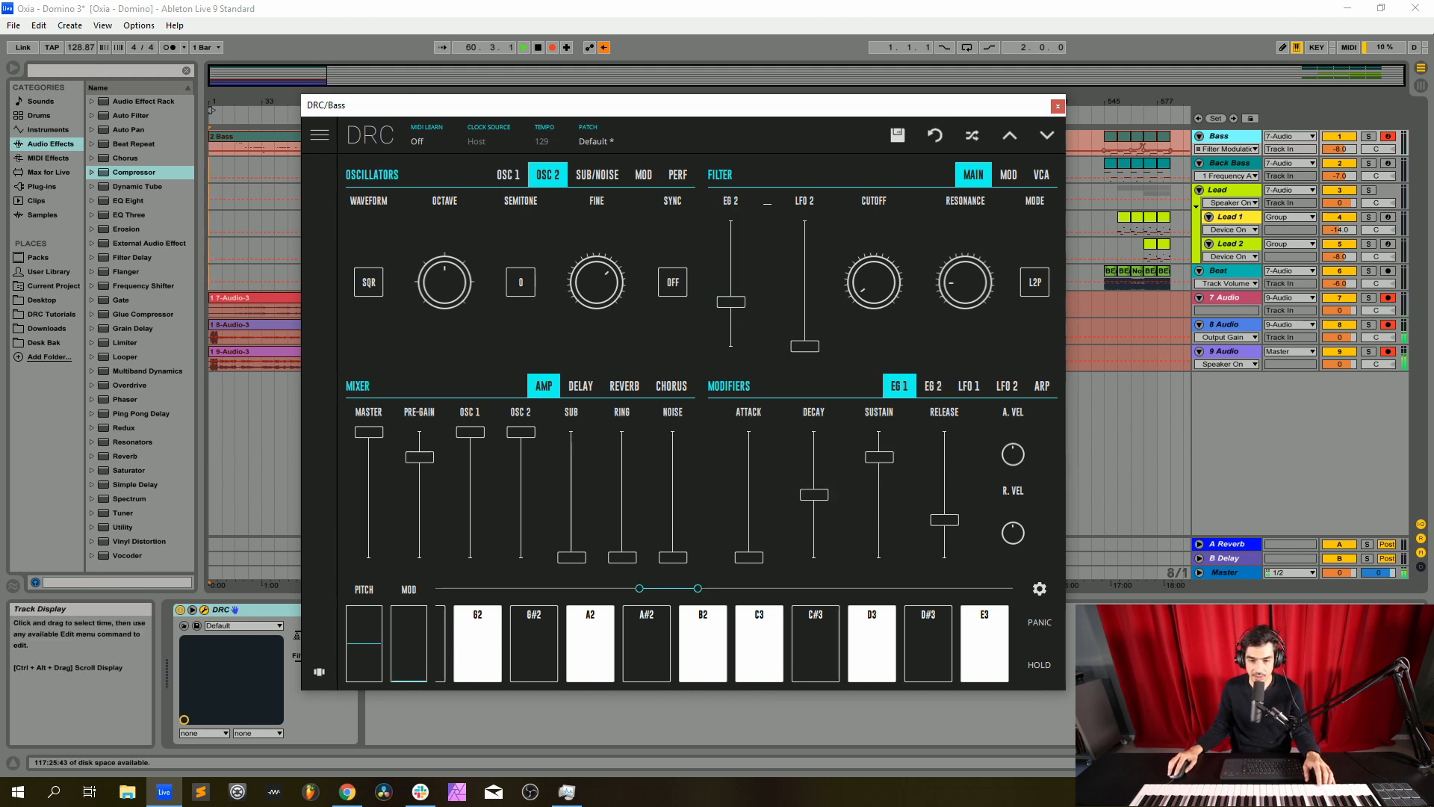
pyautogui.moveTo(879, 457); pyautogui.dragTo(879, 557)
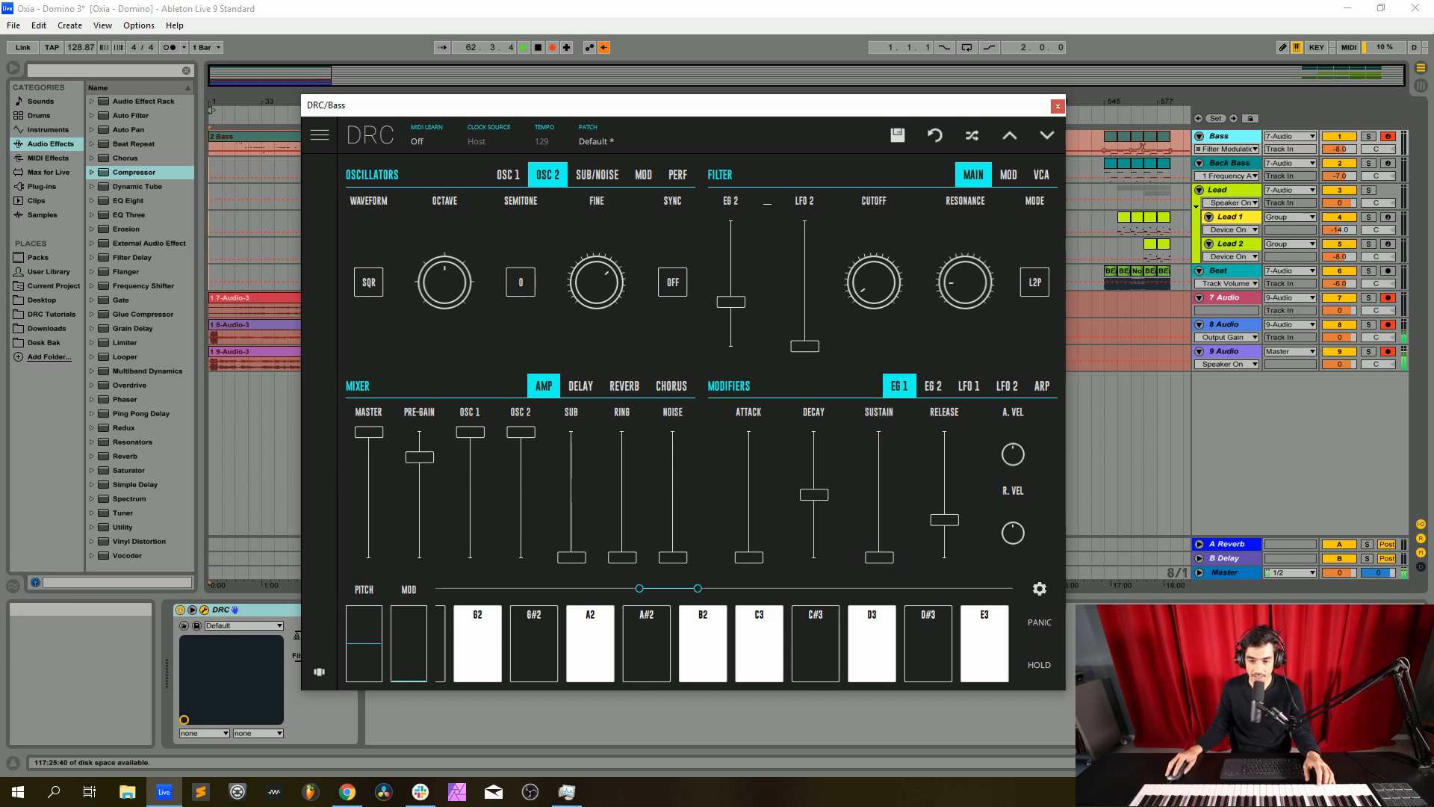
pyautogui.moveTo(814, 494); pyautogui.dragTo(815, 510)
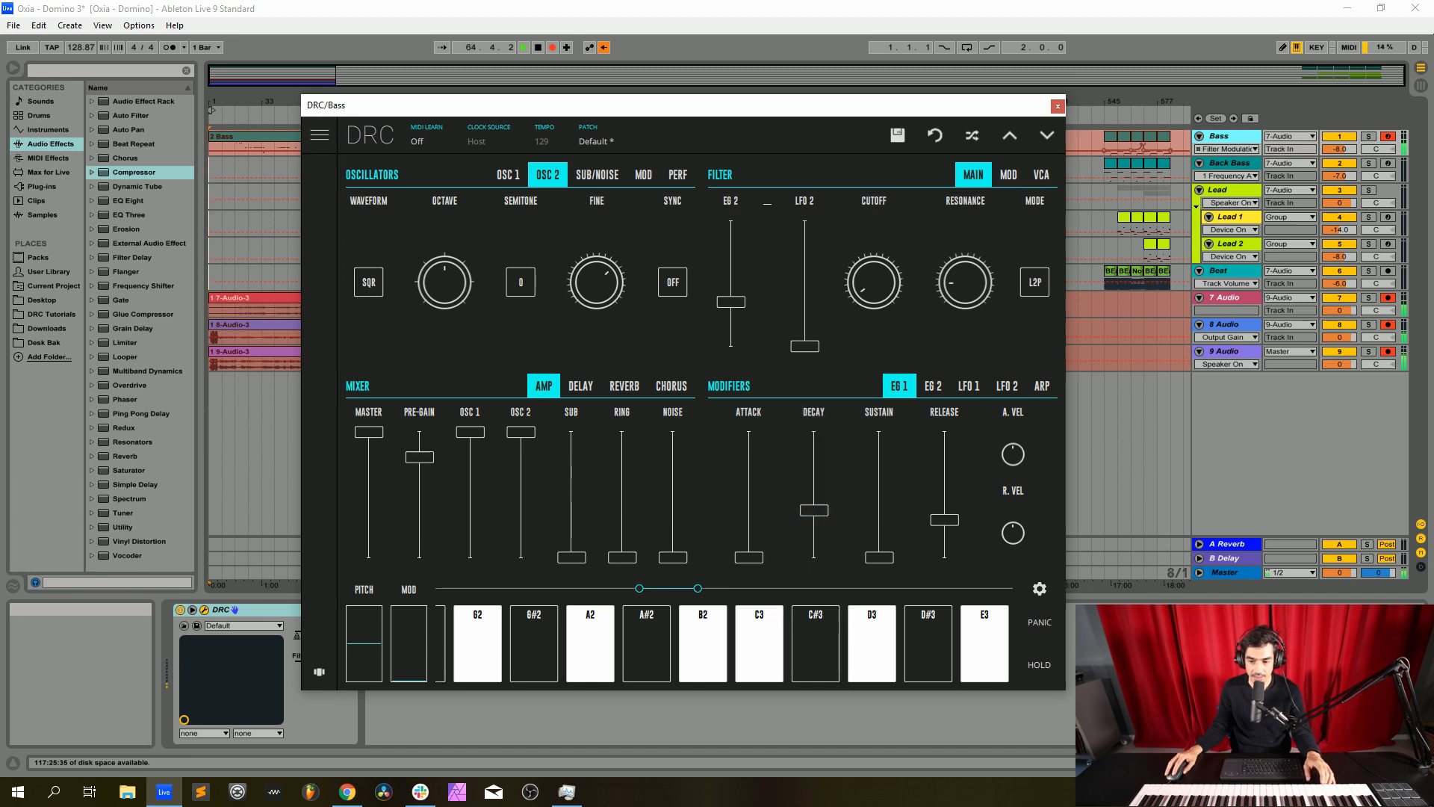
pyautogui.moveTo(944, 519); pyautogui.dragTo(944, 527)
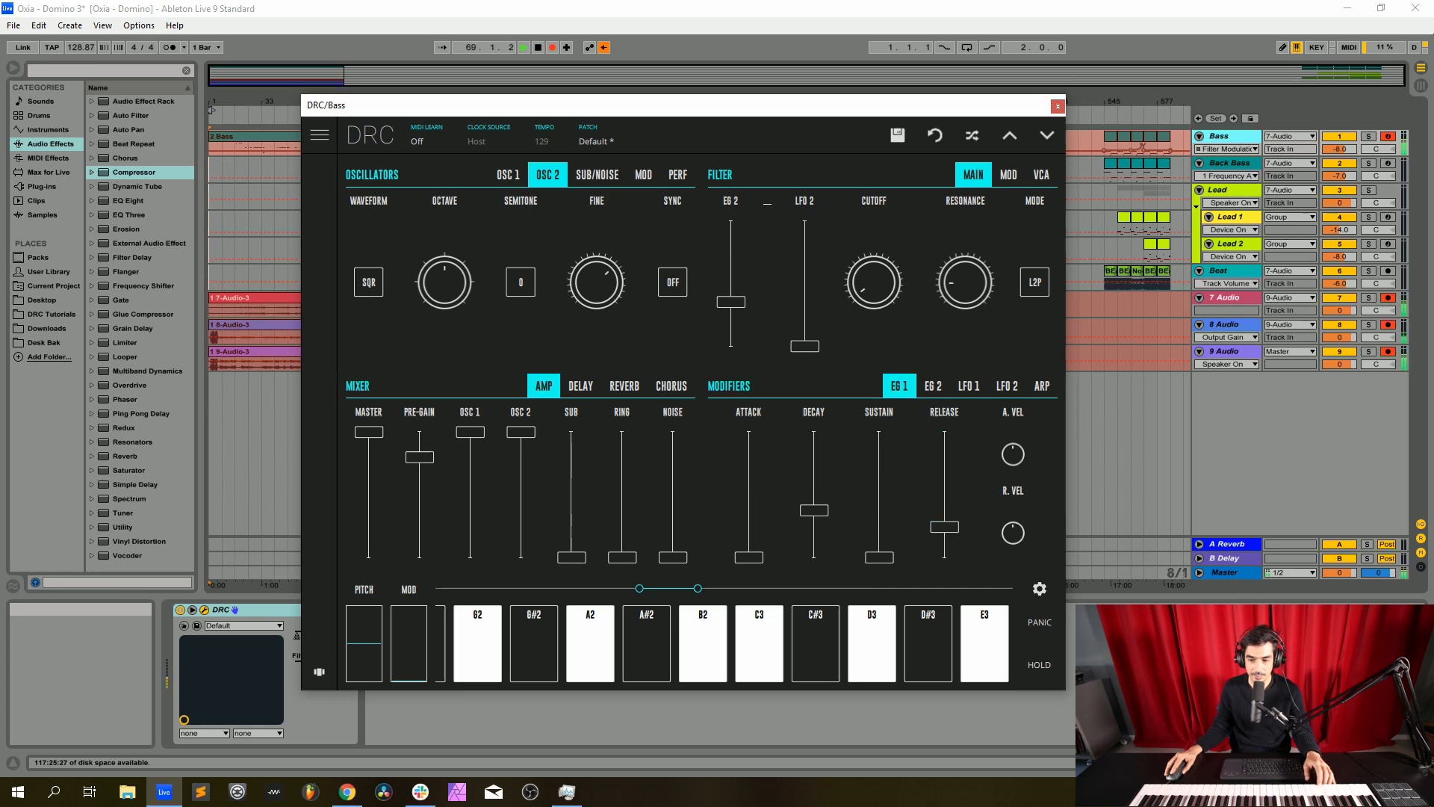
# Raise the Bass EG 2 envelope's sustain to about half and its release to about a quarter
pyautogui.click(933, 386)
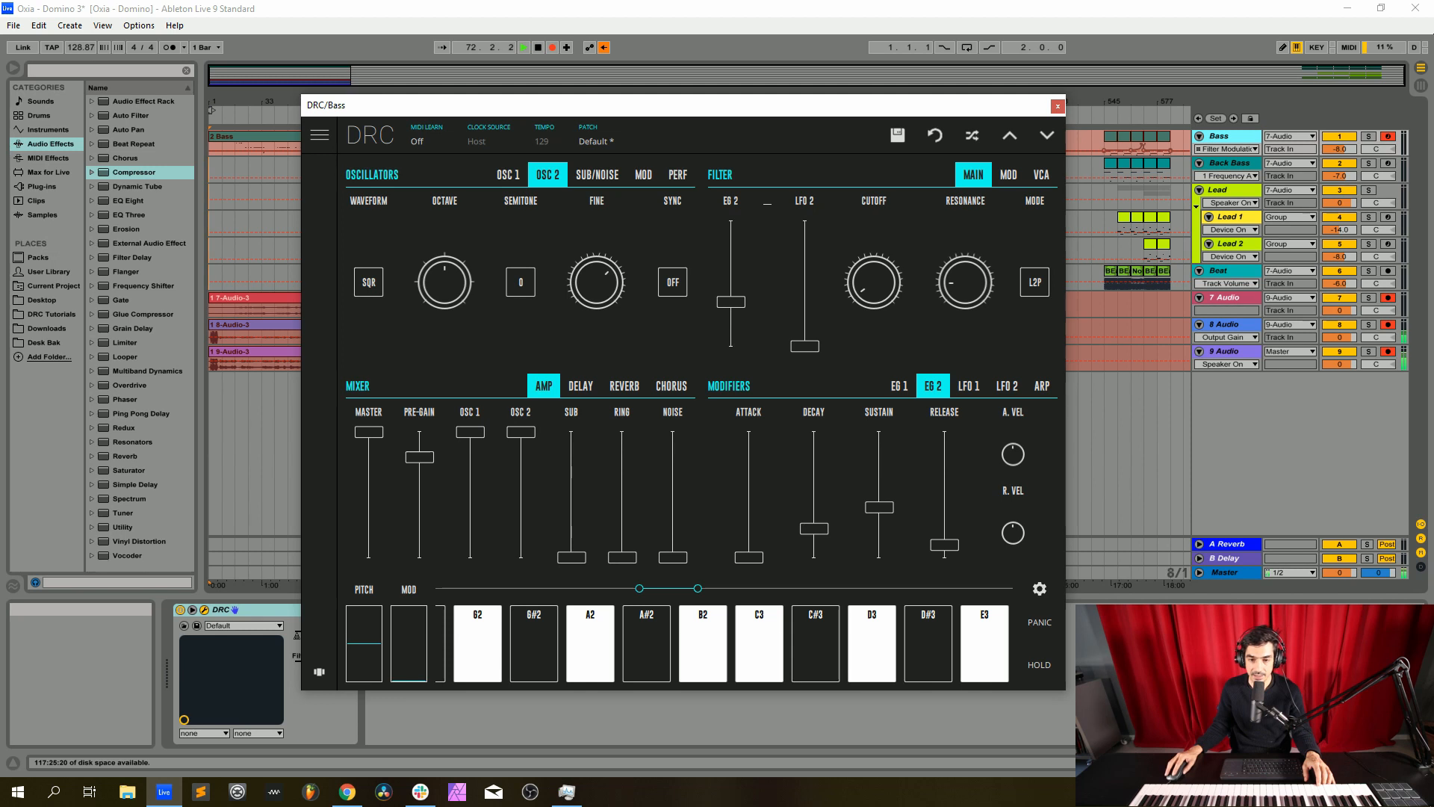
pyautogui.click(813, 529)
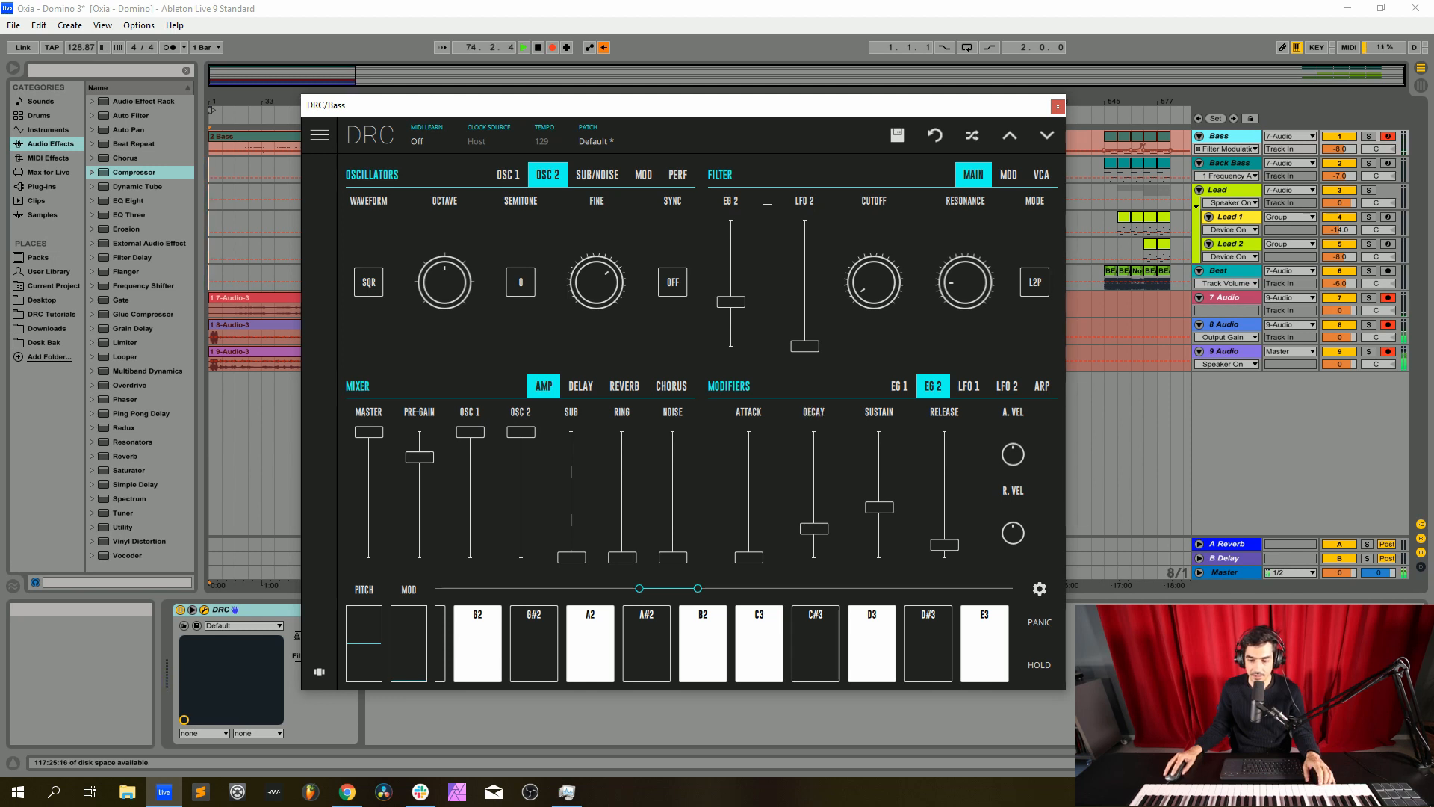
pyautogui.moveTo(879, 507); pyautogui.dragTo(879, 496)
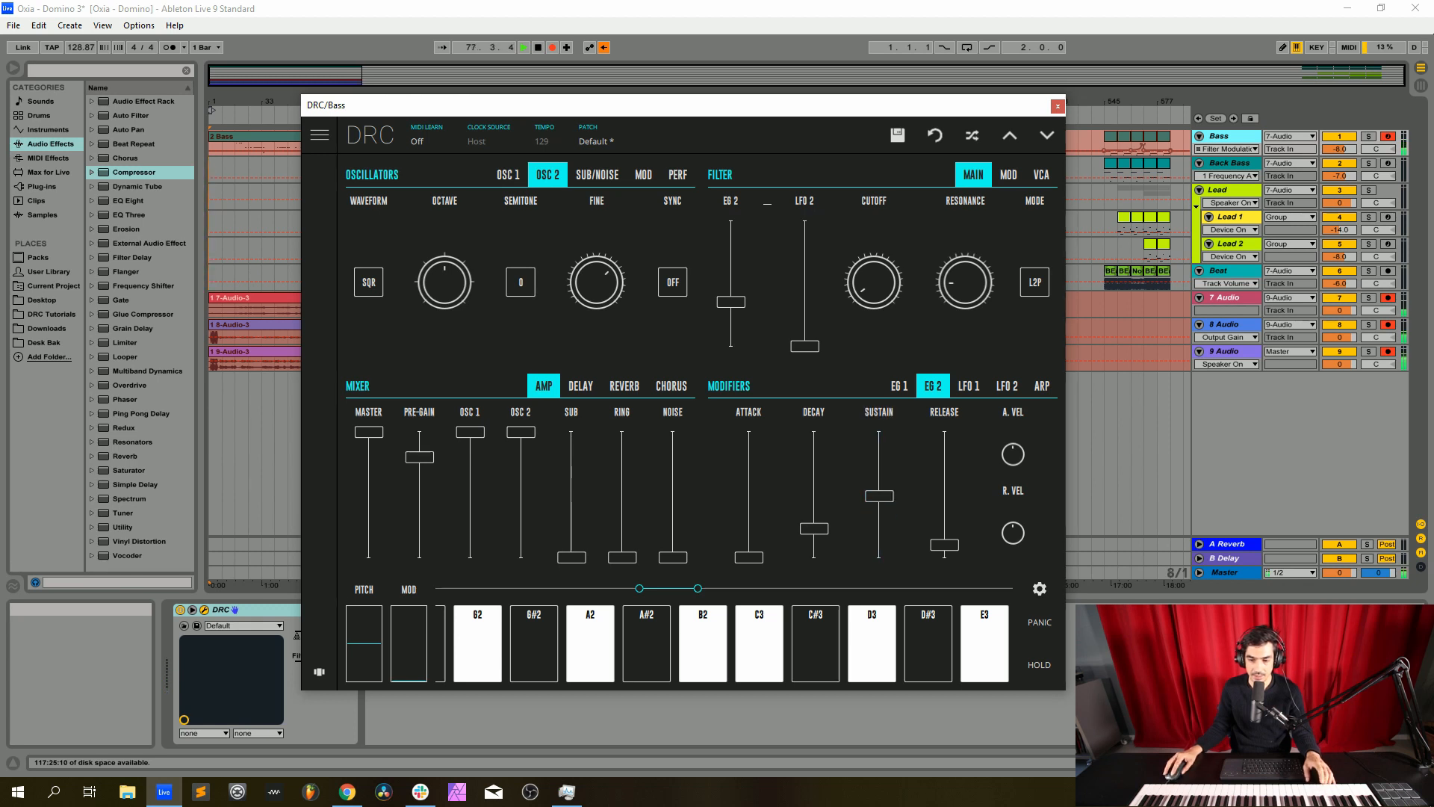
pyautogui.moveTo(944, 545); pyautogui.dragTo(944, 528)
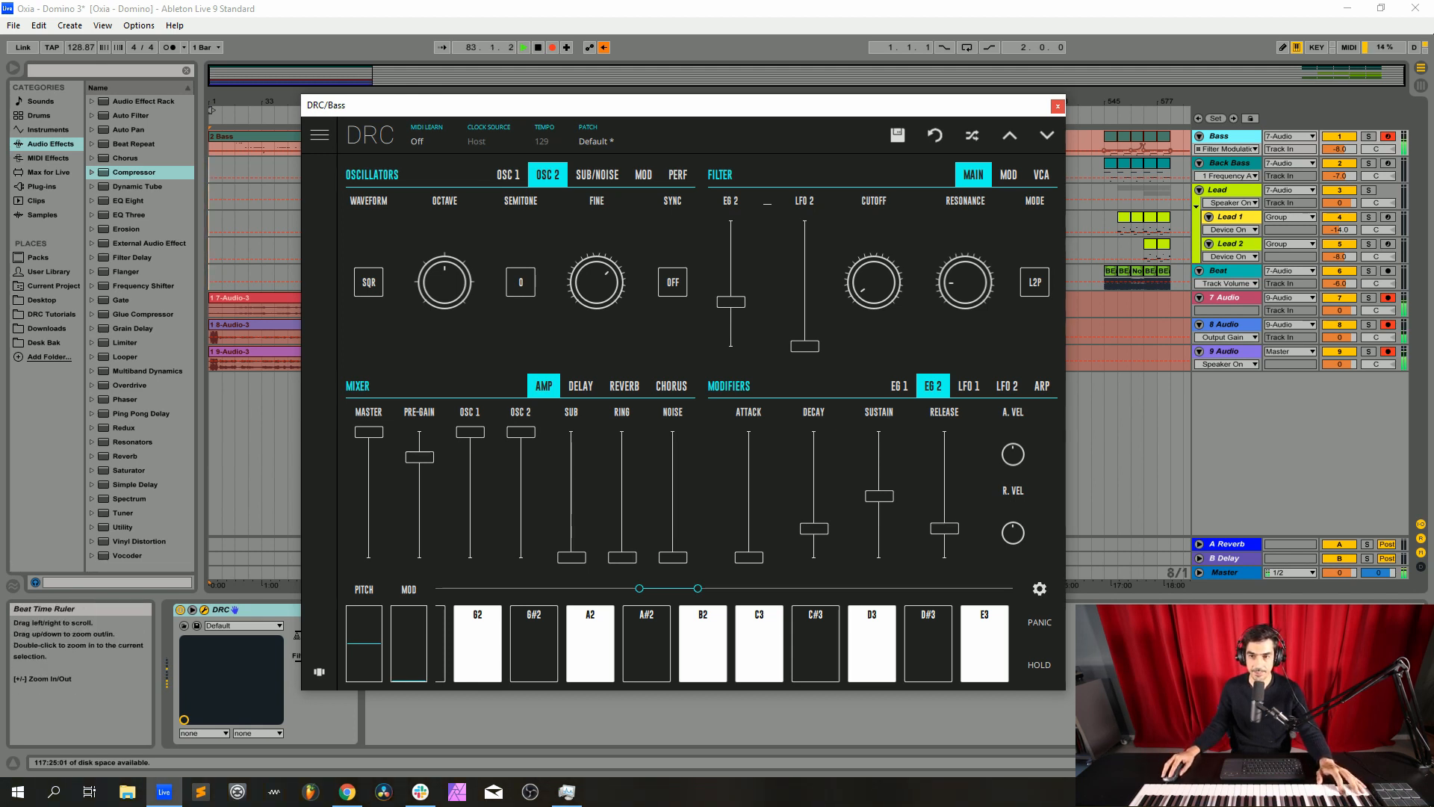
# Close the Bass synth, arm the Back Bass track for recording and show its DRC synth
pyautogui.click(1057, 105)
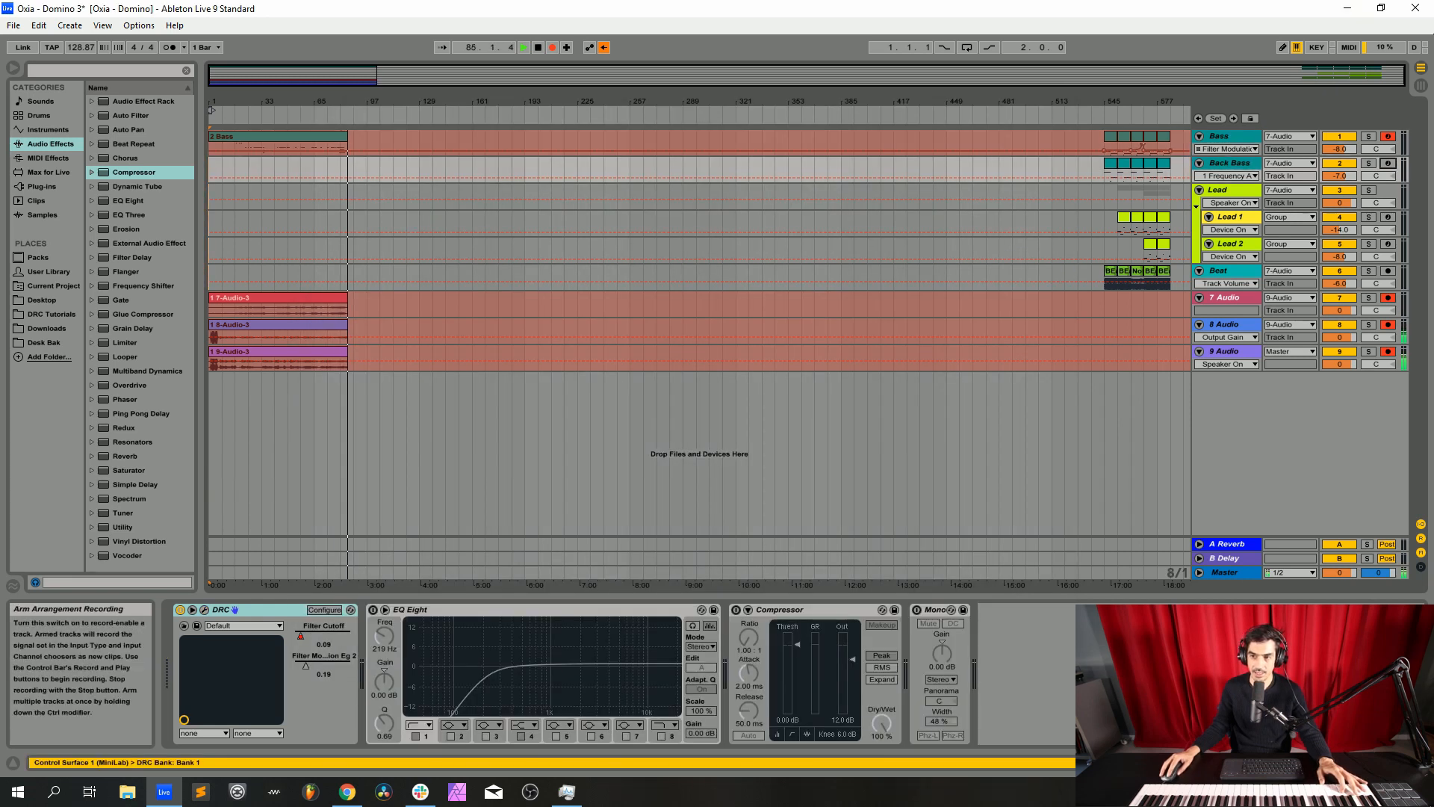
pyautogui.click(1388, 162)
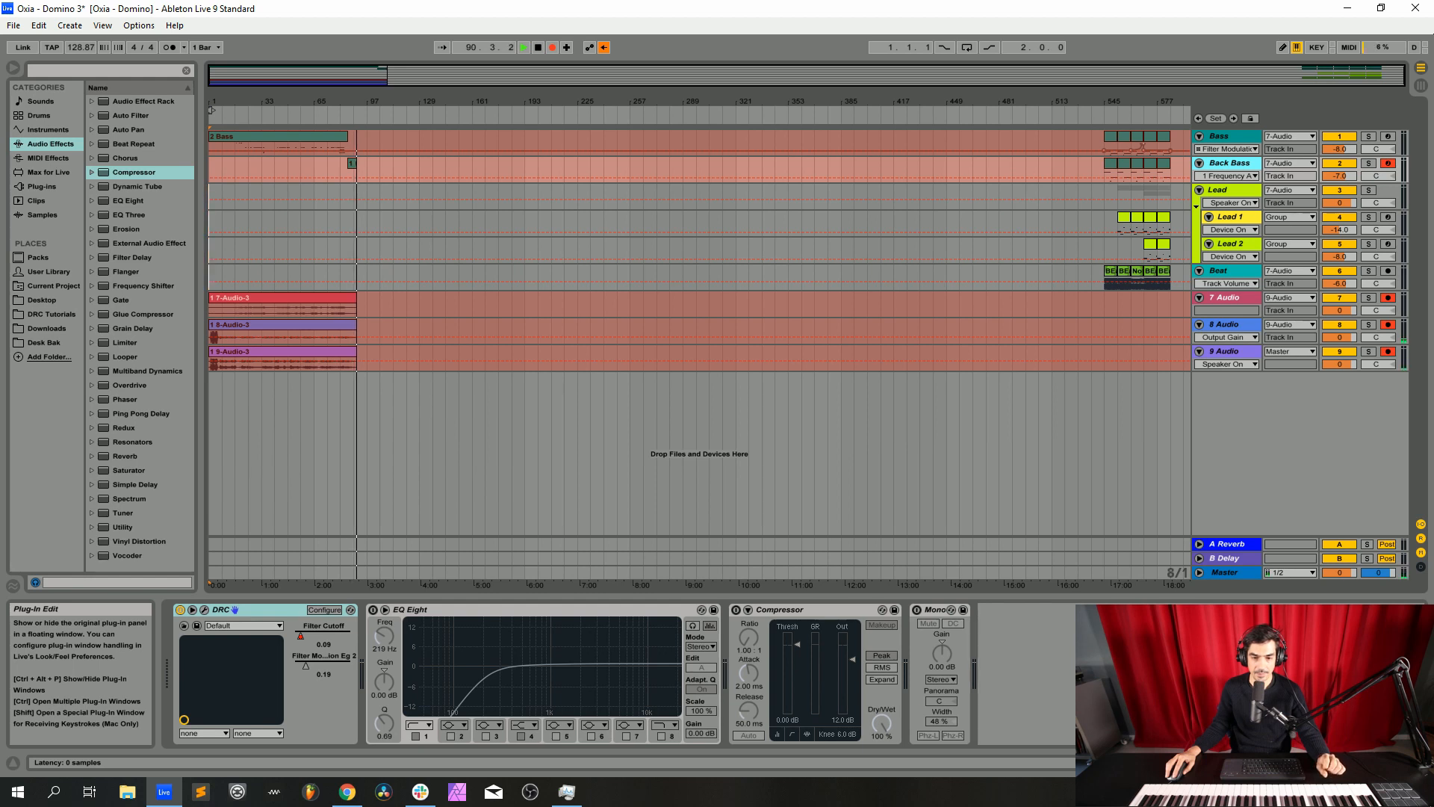
pyautogui.click(234, 610)
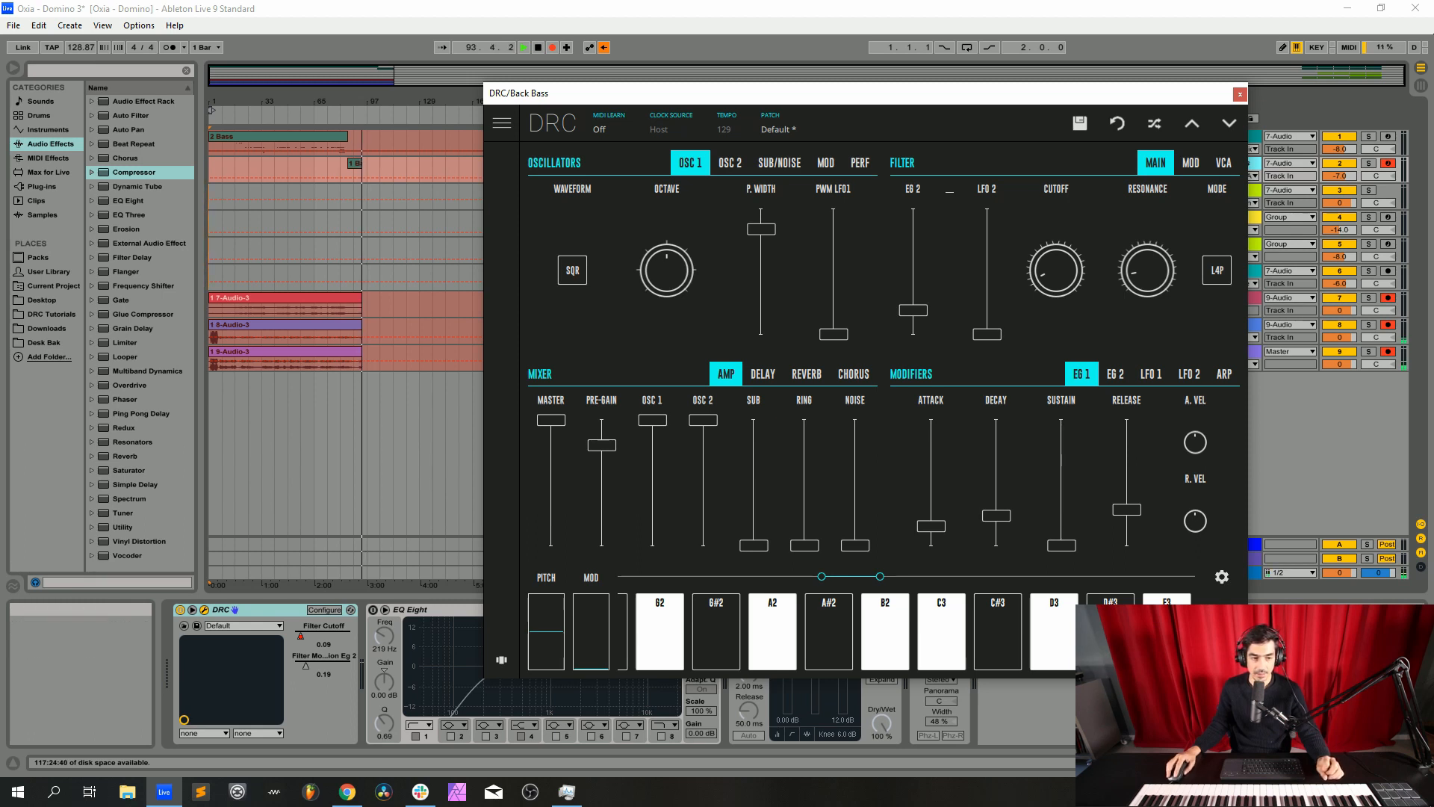
# Reset the Back Bass synth by loading the factory Default patch, and leave the patch browser
pyautogui.click(778, 126)
pyautogui.click(750, 182)
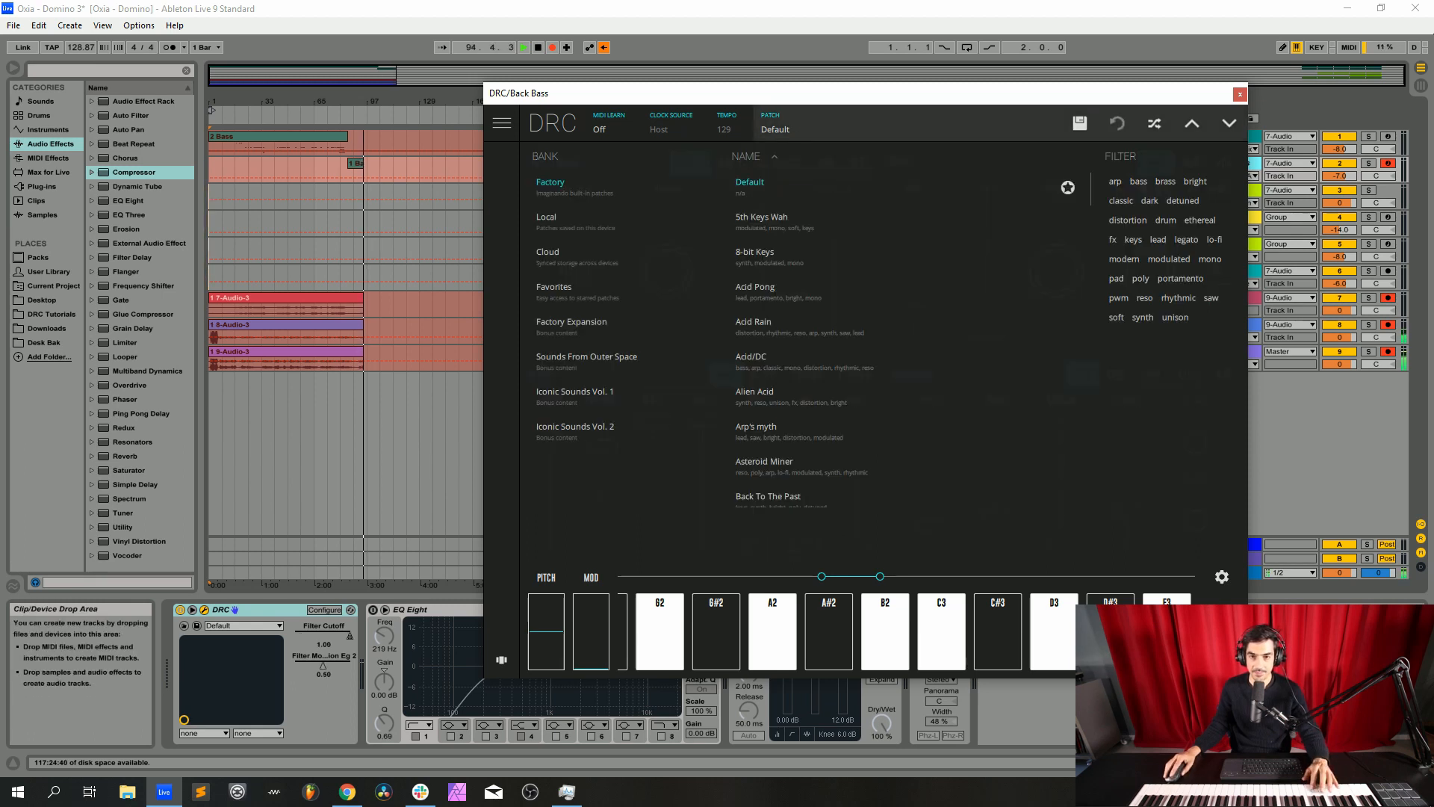
pyautogui.press('Escape')
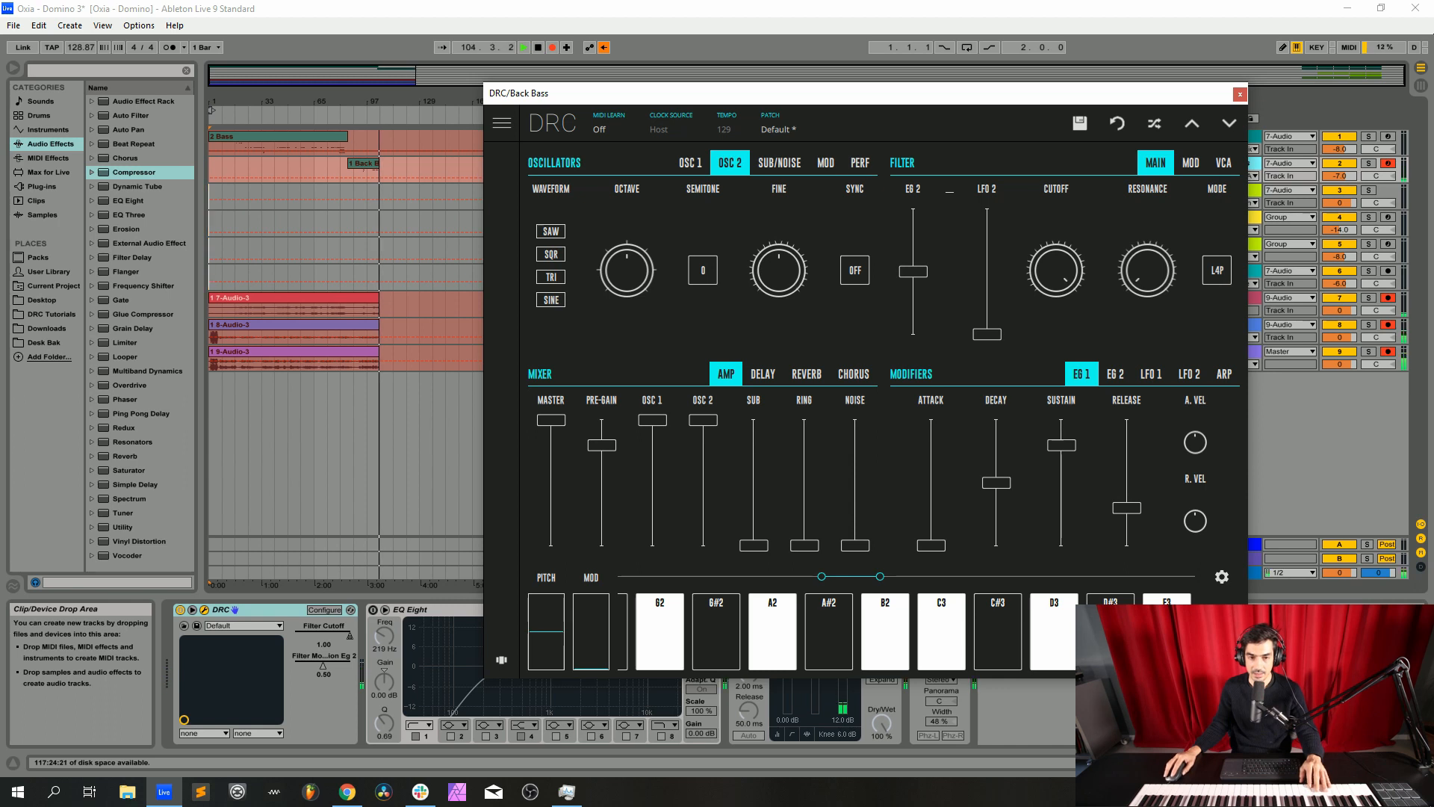
# Set the Back Bass oscillator 1 to a square wave with its pulse width at about three quarters
pyautogui.click(691, 163)
pyautogui.click(573, 271)
pyautogui.click(572, 254)
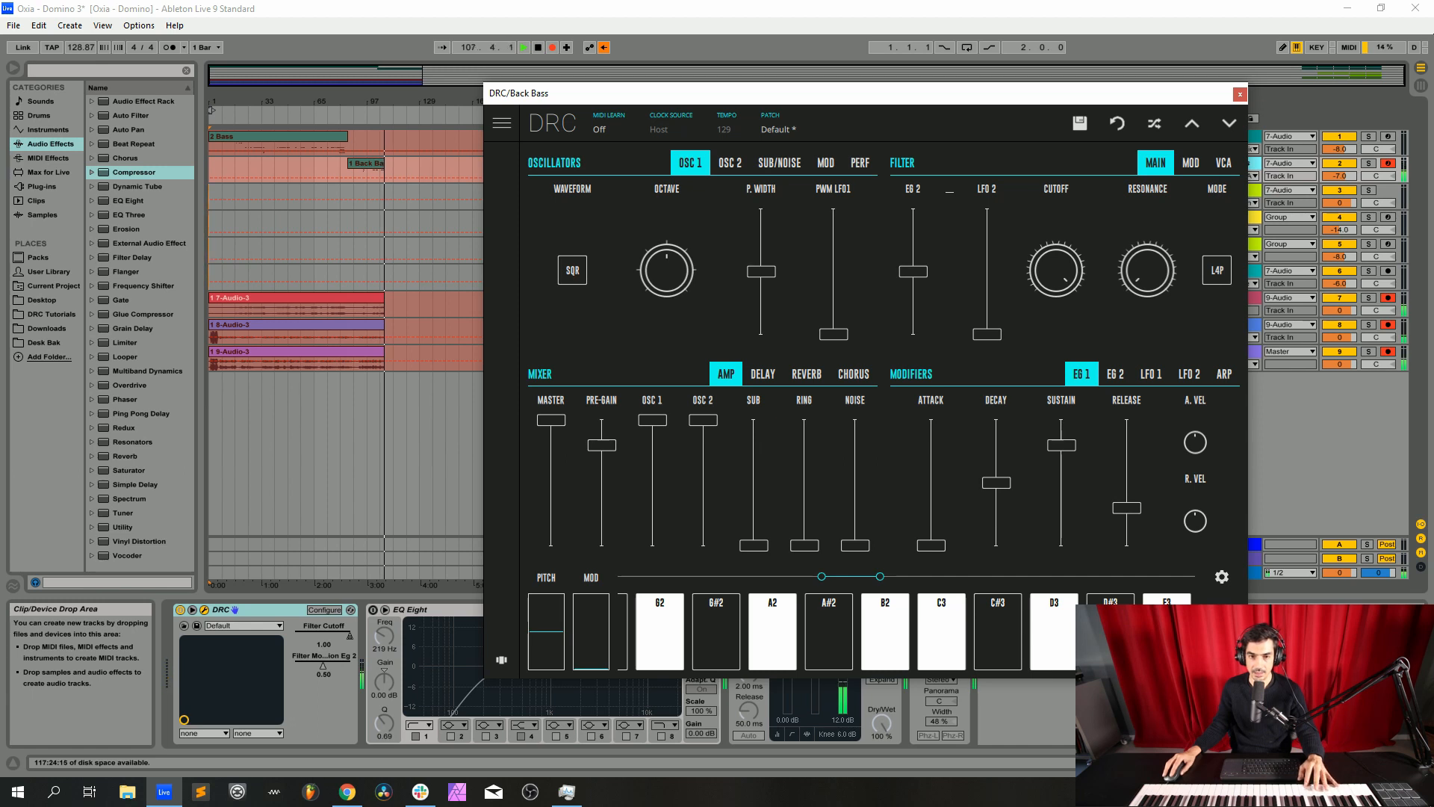
pyautogui.moveTo(760, 271); pyautogui.dragTo(760, 234)
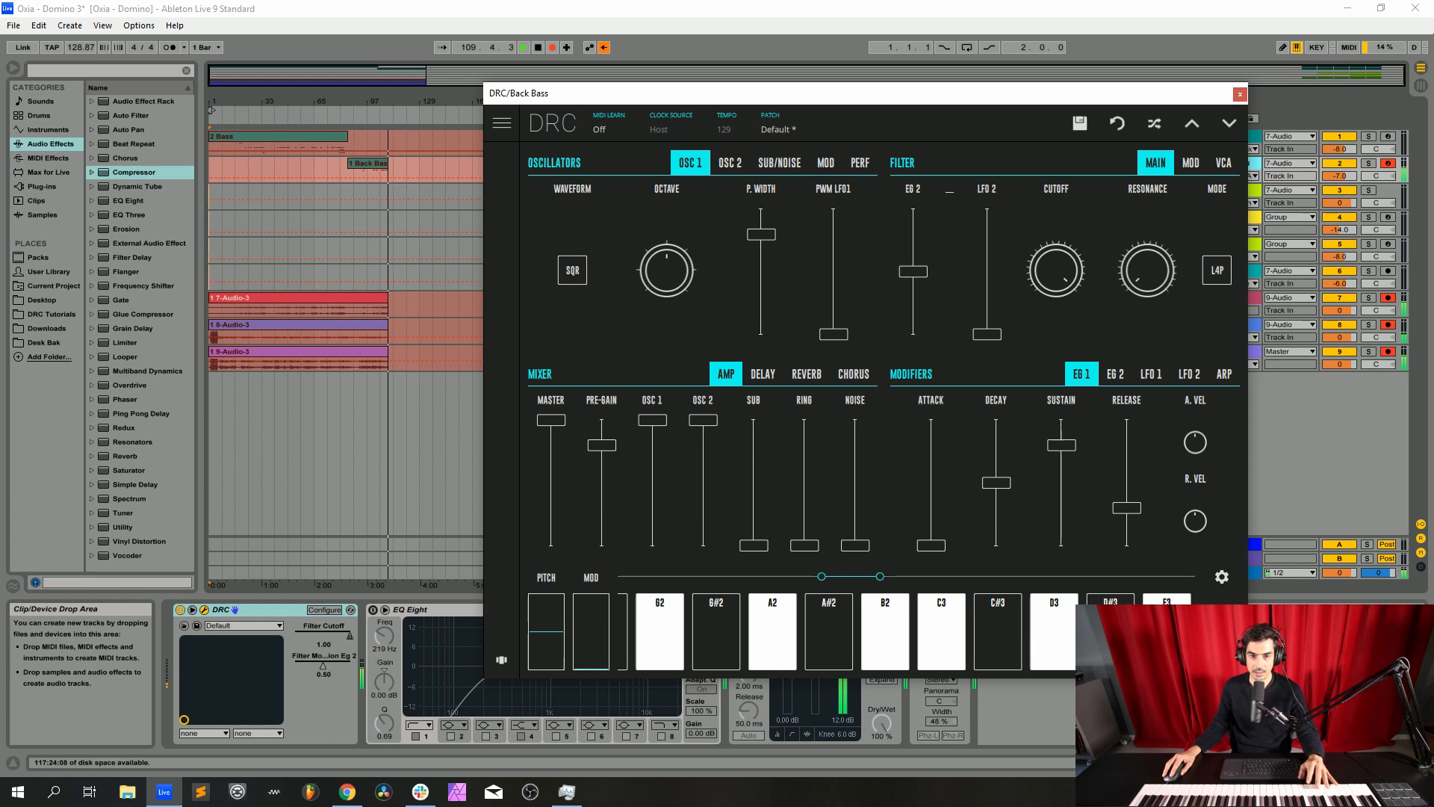
pyautogui.click(729, 162)
pyautogui.click(690, 162)
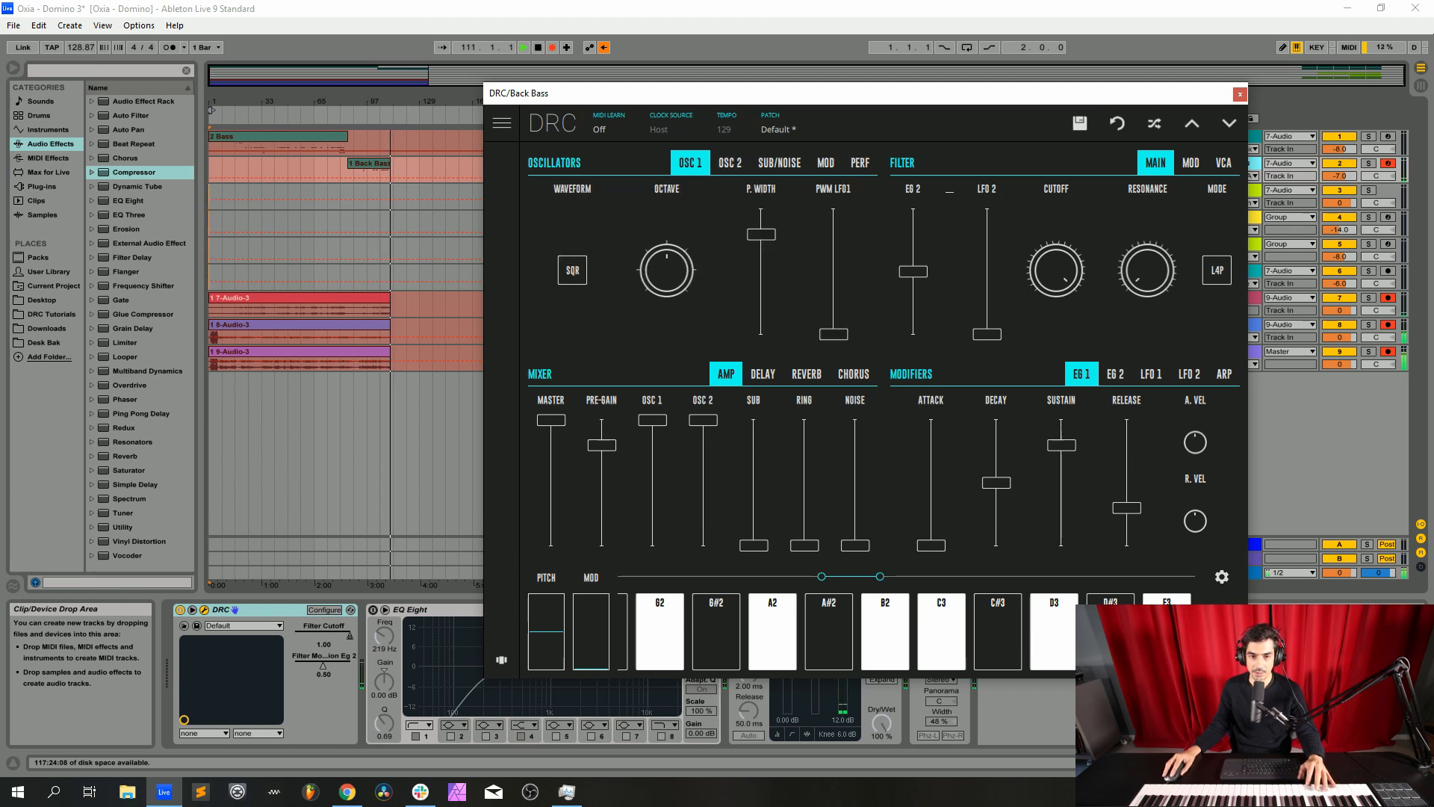
pyautogui.moveTo(760, 233); pyautogui.dragTo(760, 241)
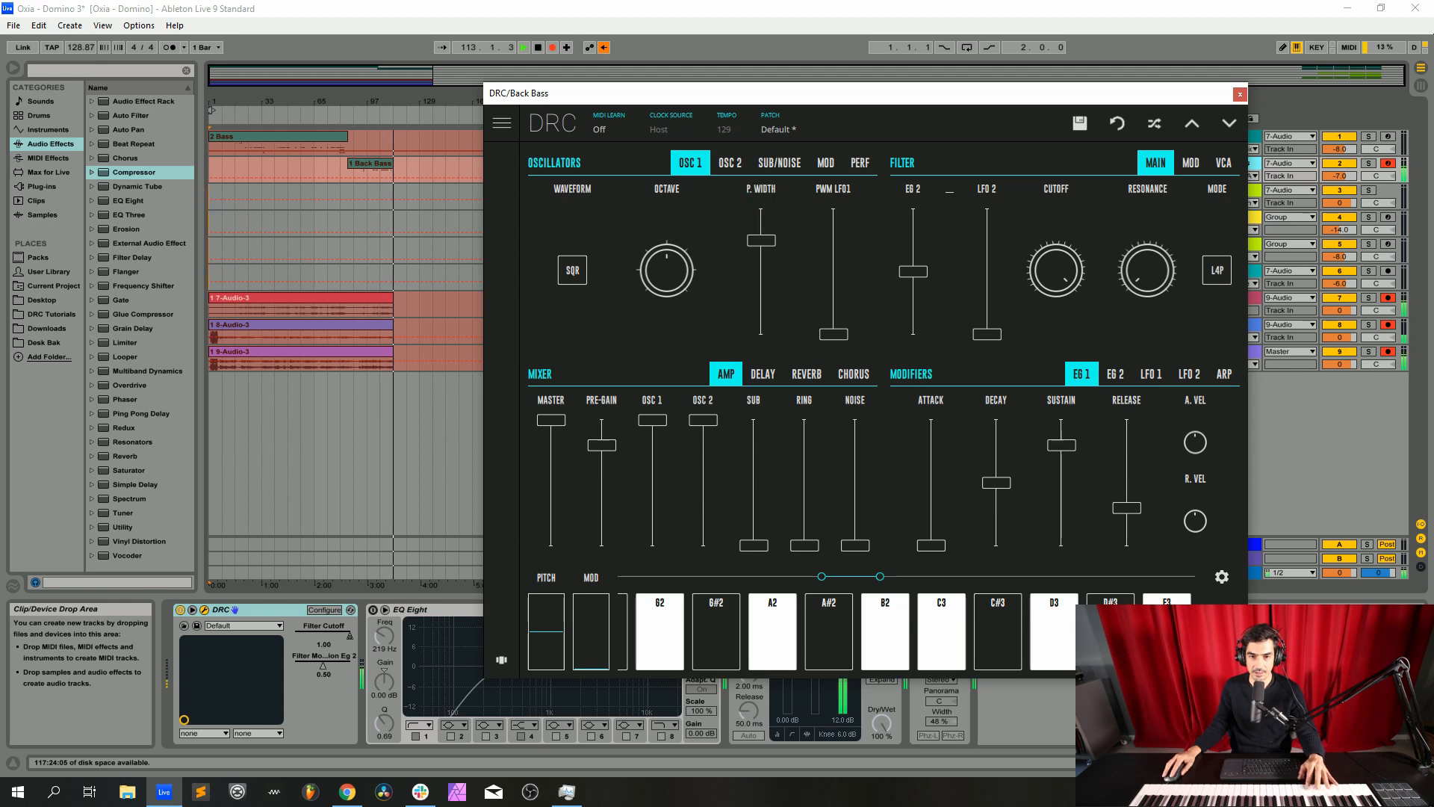
# Turn on sync for oscillator 2 and set the filter to EG 2 amount 0.20, cutoff 0.09 and a low resonance
pyautogui.click(730, 163)
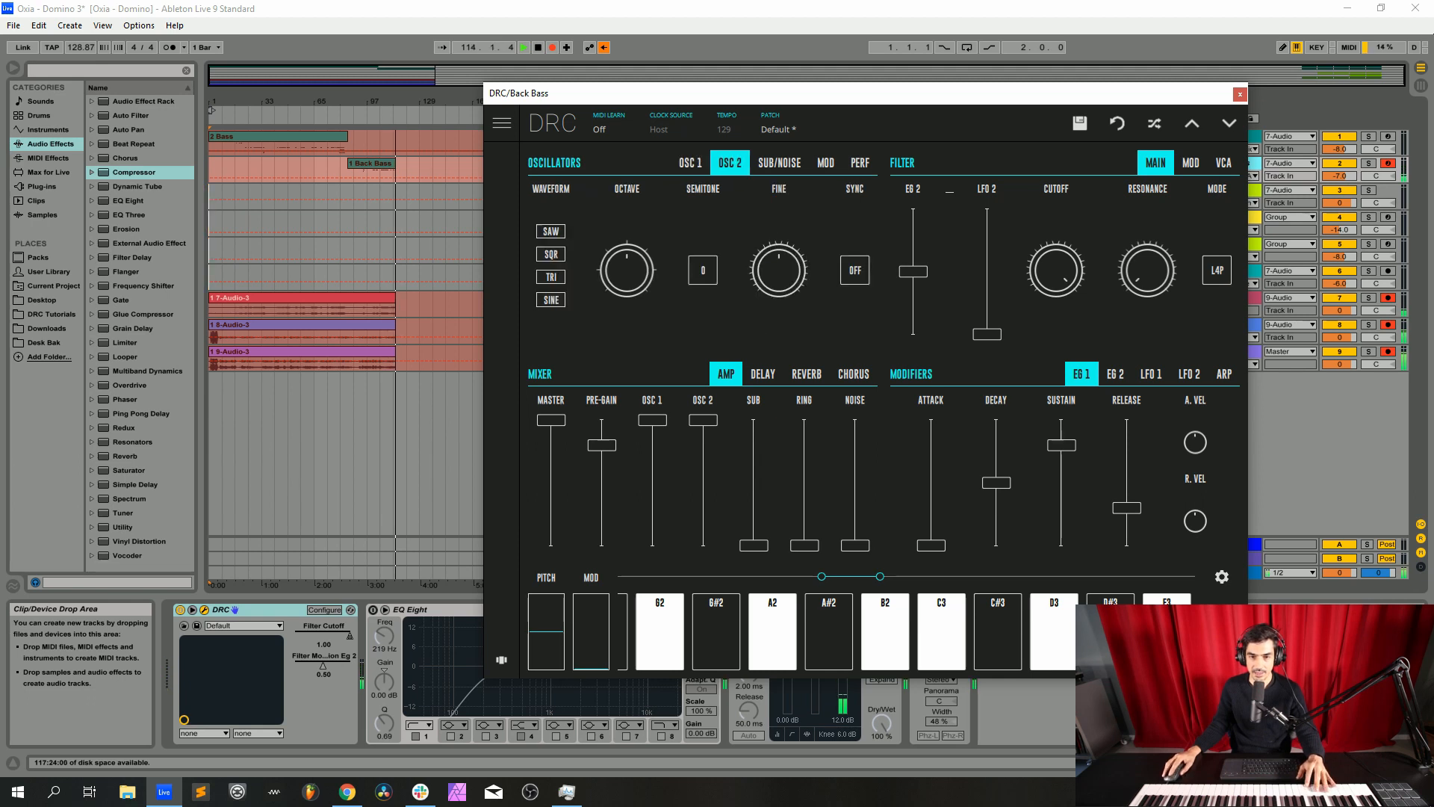
pyautogui.click(855, 269)
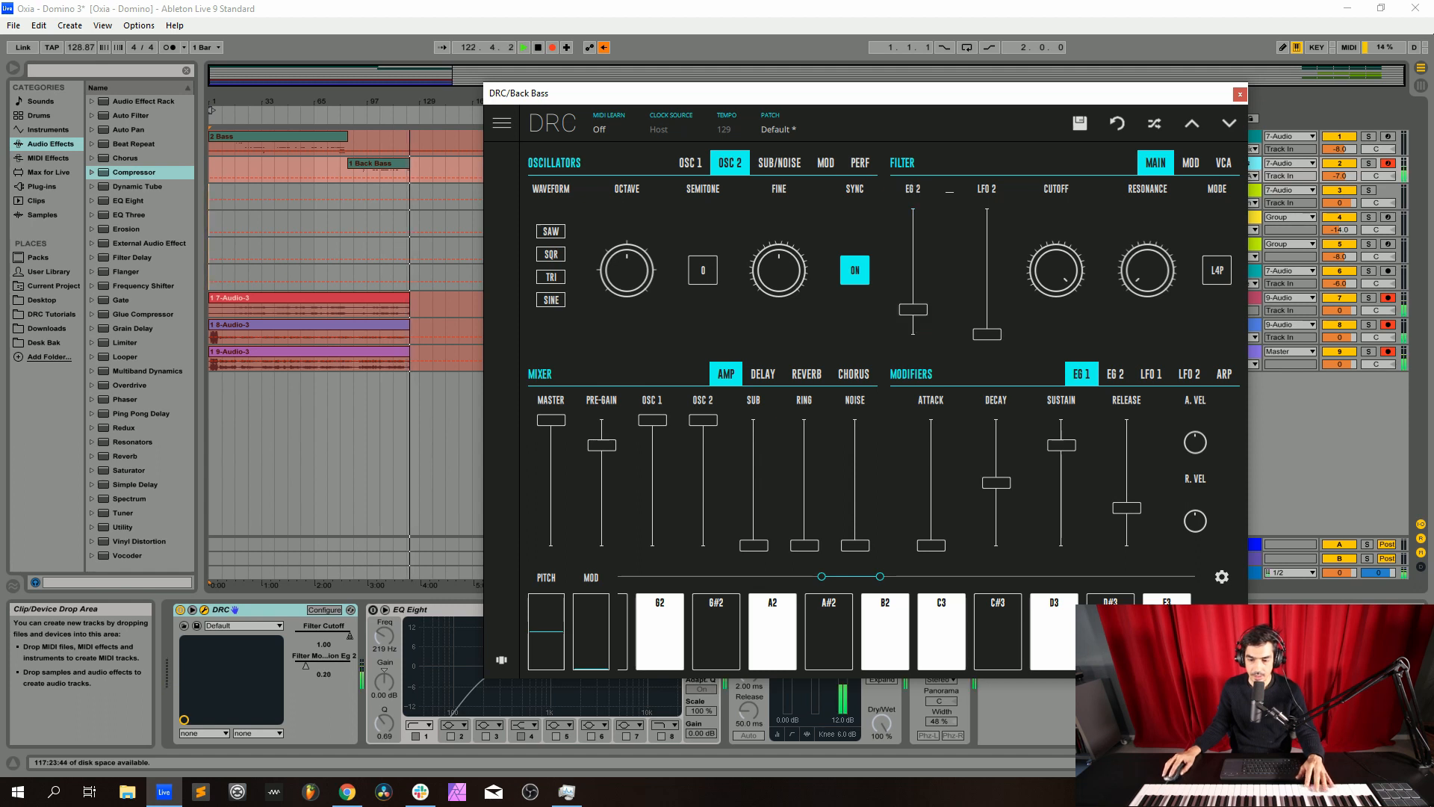
pyautogui.moveTo(1056, 270); pyautogui.dragTo(1055, 373)
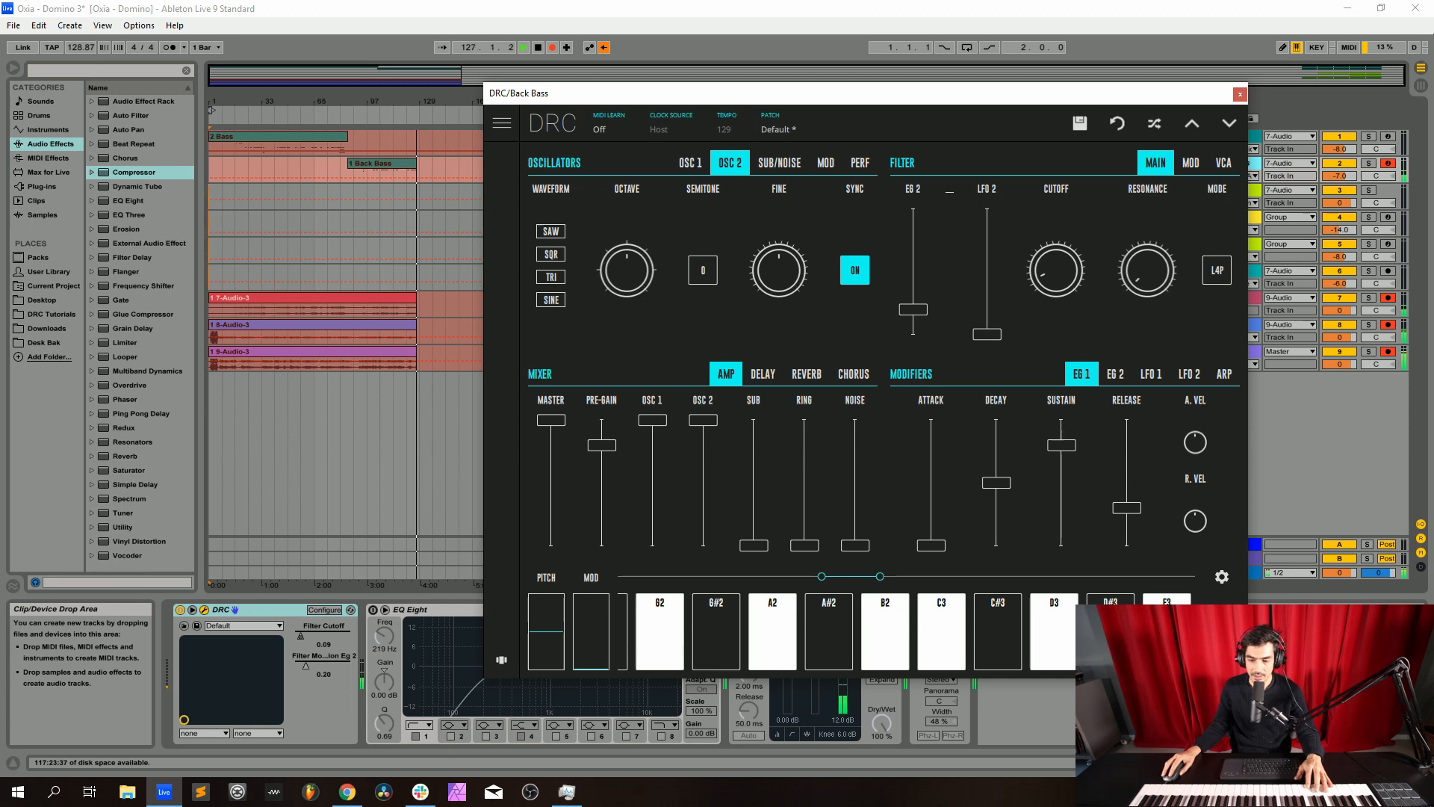
pyautogui.moveTo(1147, 270)
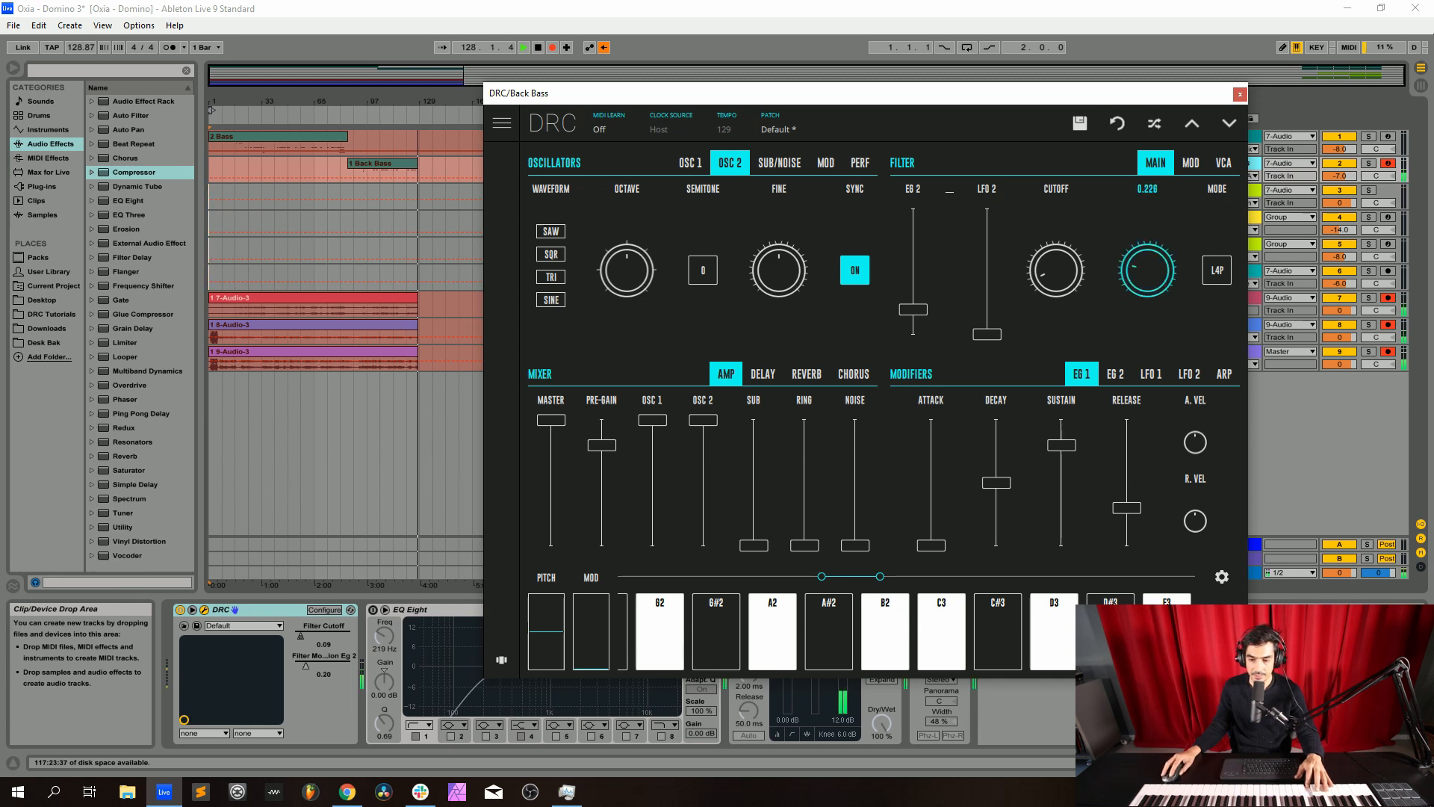
pyautogui.moveTo(1147, 269); pyautogui.dragTo(1147, 297)
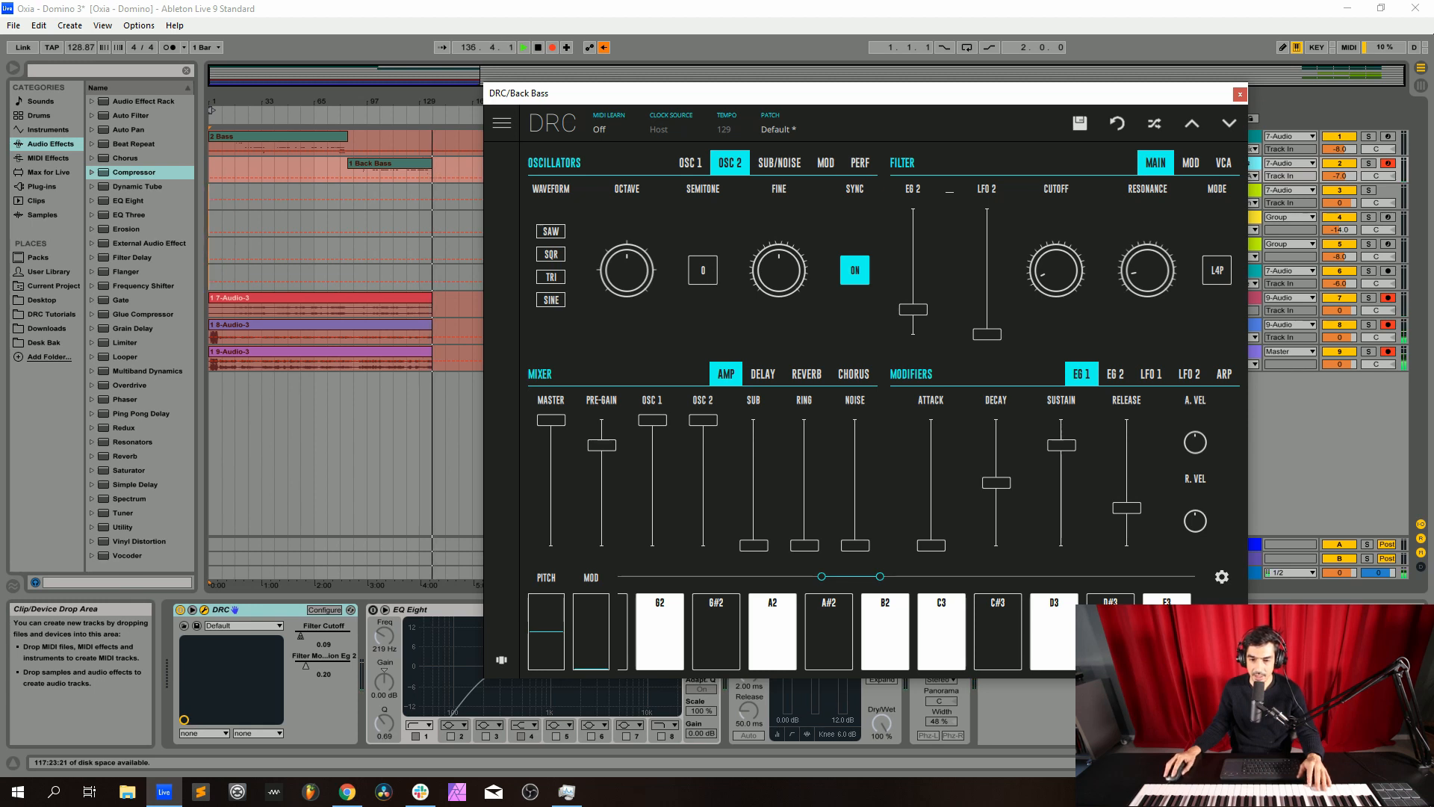
# Shape the Back Bass EG 1 envelope with a slight attack, decay at about a quarter, zero sustain and a slightly shorter release
pyautogui.moveTo(931, 545); pyautogui.dragTo(930, 526)
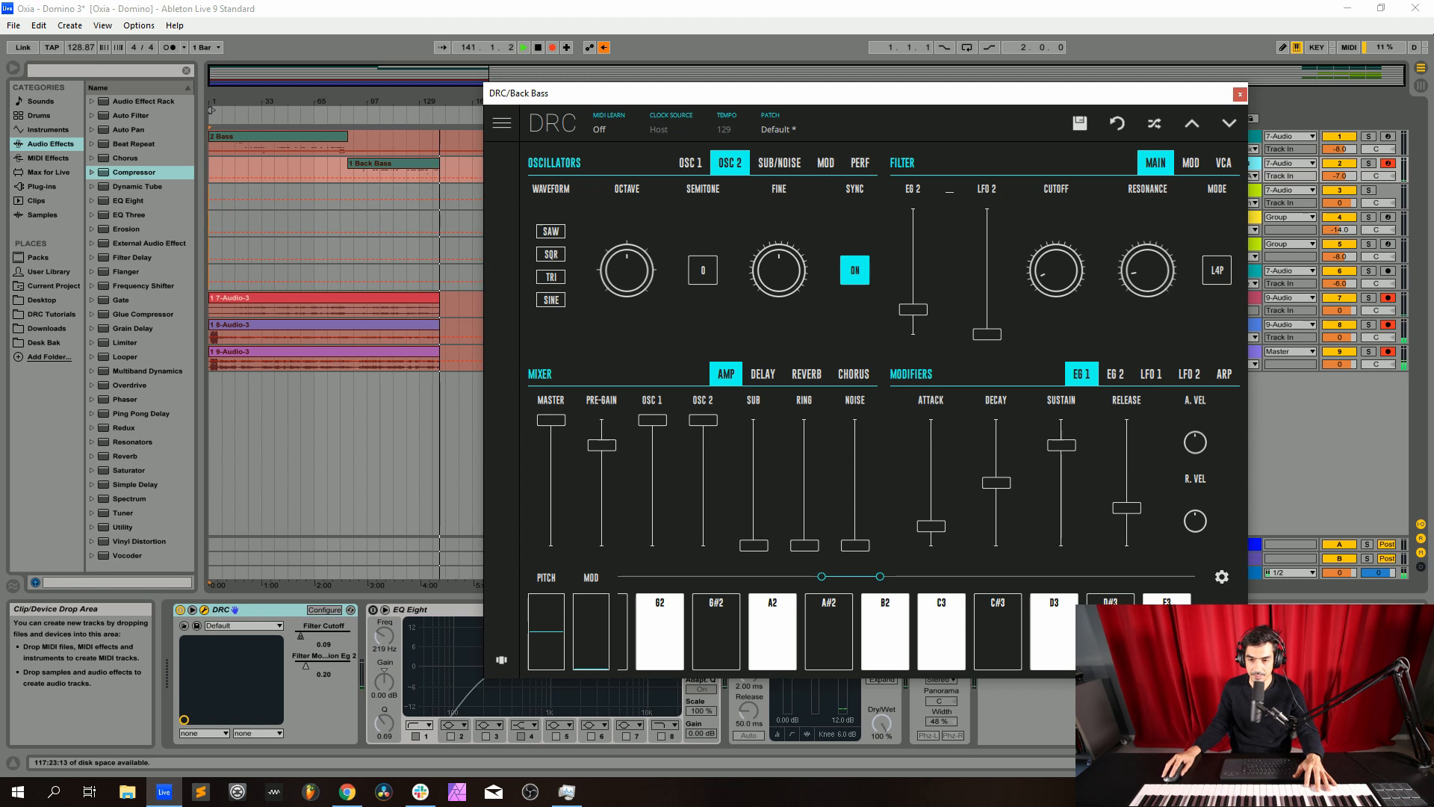
pyautogui.moveTo(996, 481); pyautogui.dragTo(996, 516)
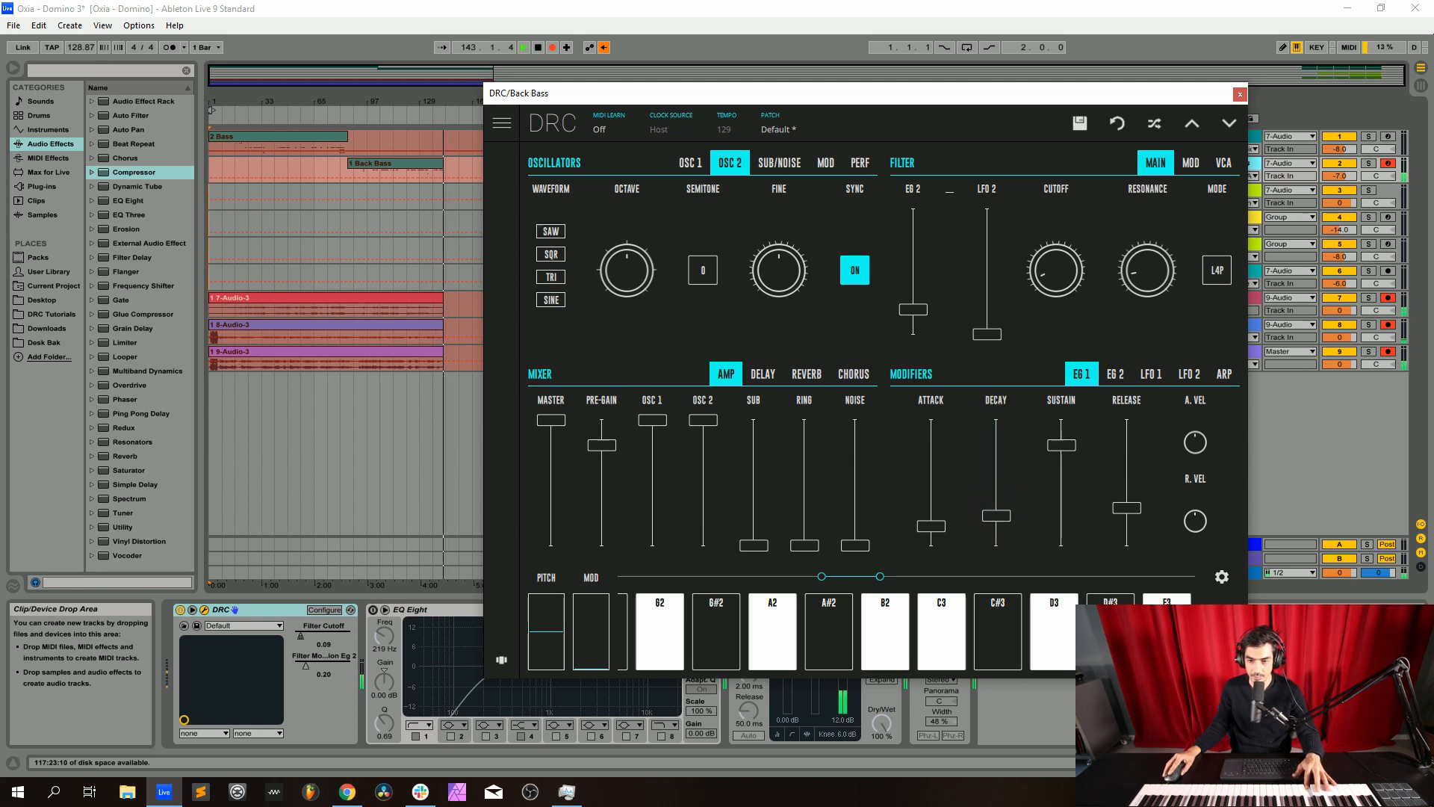
pyautogui.moveTo(1061, 445); pyautogui.dragTo(1061, 546)
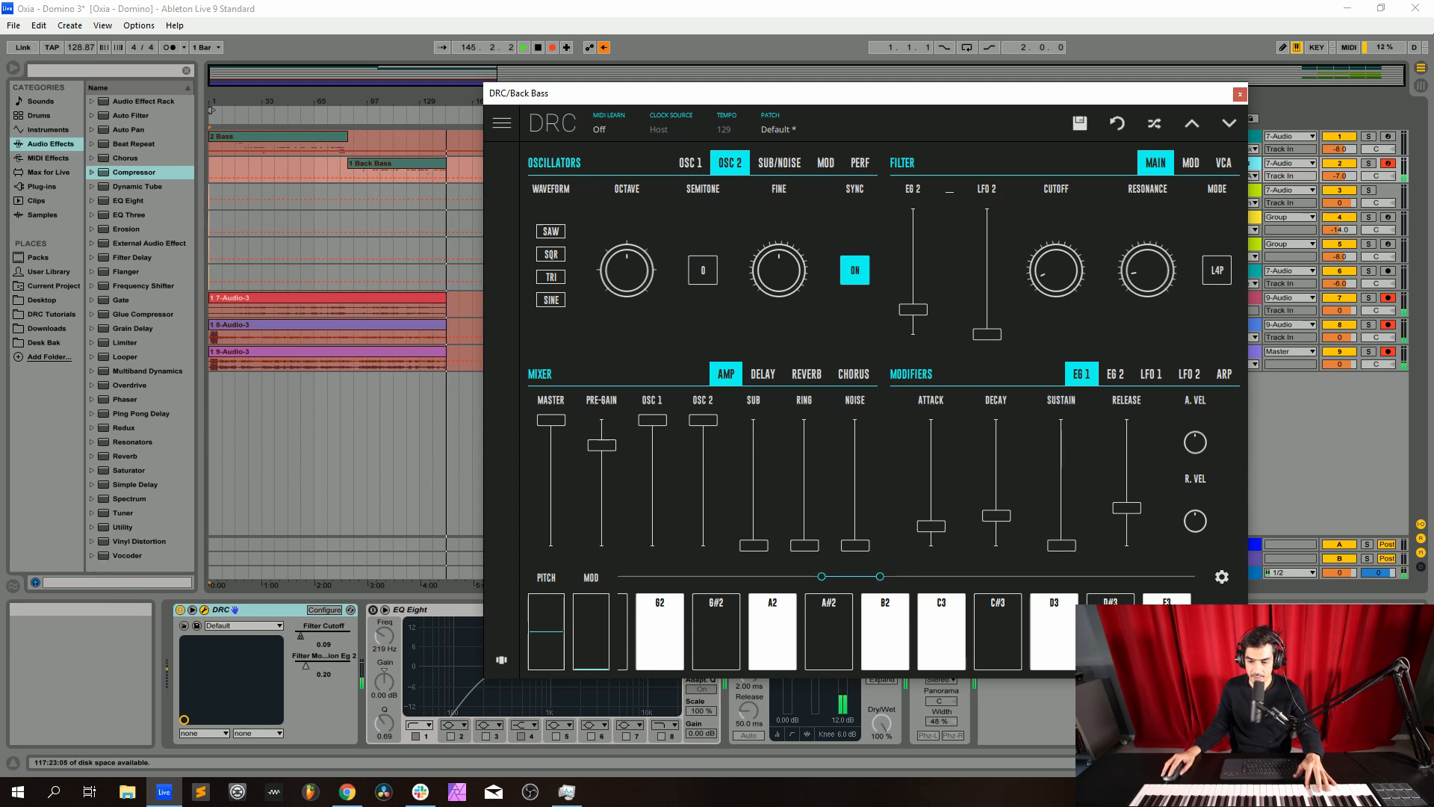
pyautogui.moveTo(1126, 508); pyautogui.dragTo(1126, 510)
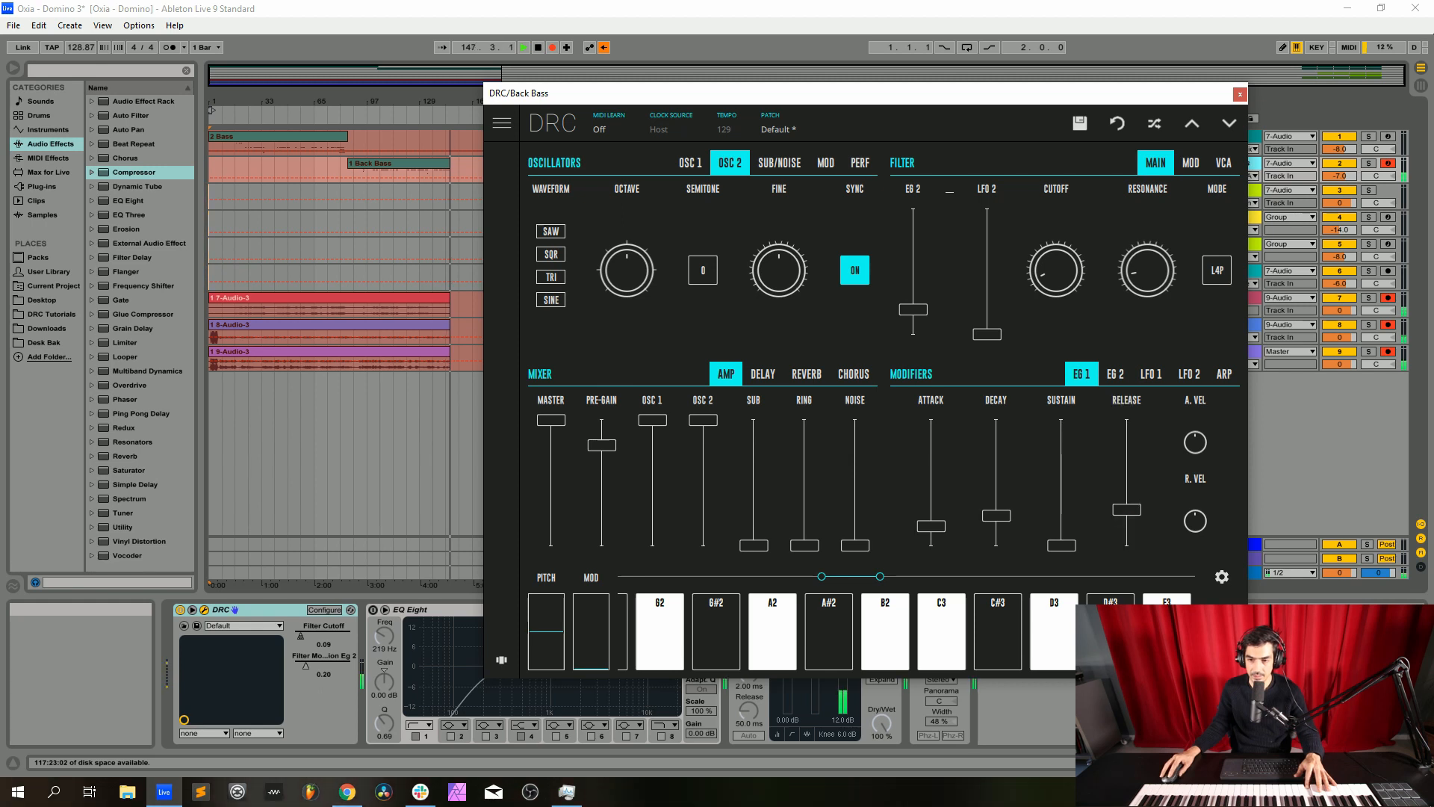
# Shape the Back Bass EG 2 envelope with a very slight attack, maximum decay, zero sustain and release at about a third
pyautogui.click(1115, 374)
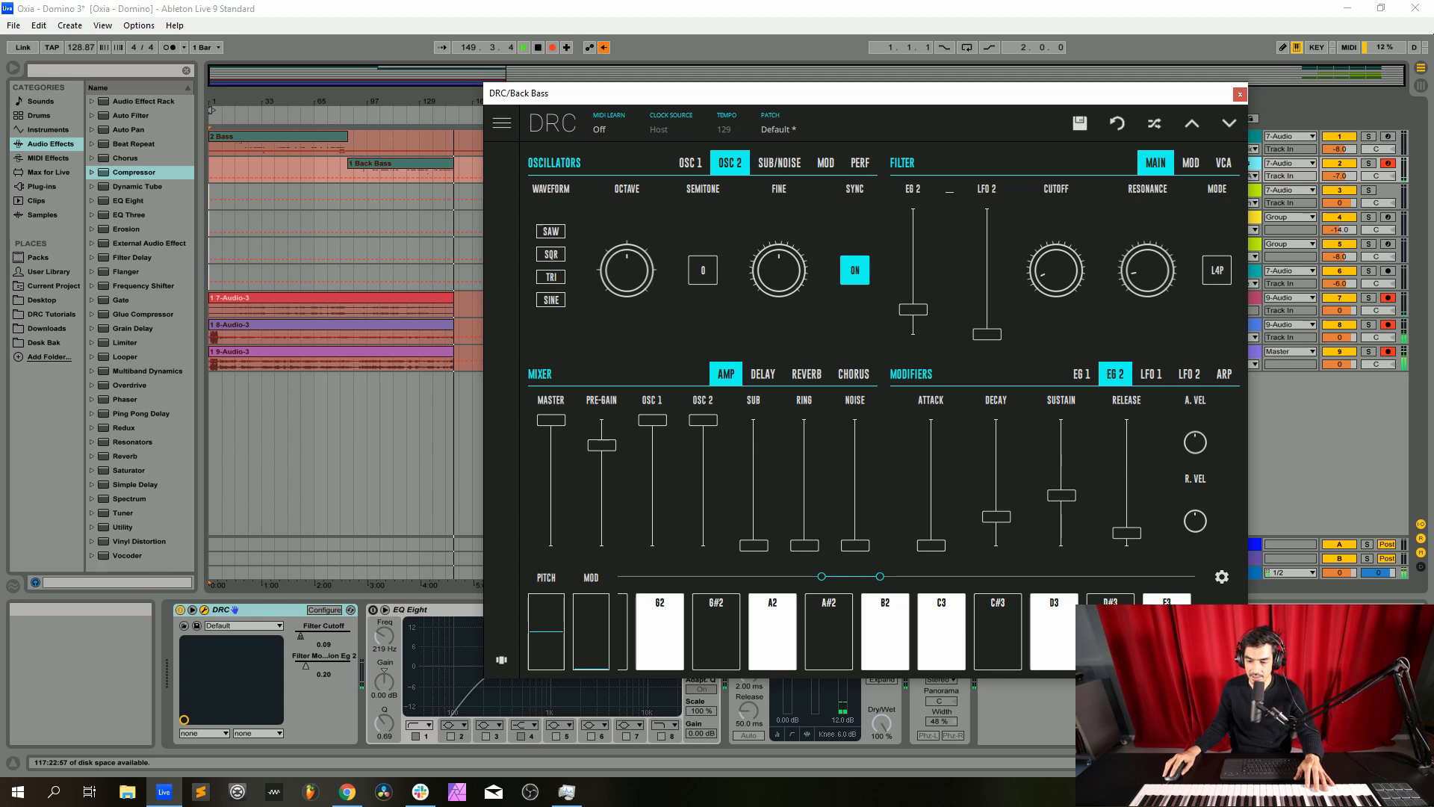
pyautogui.moveTo(930, 545); pyautogui.dragTo(995, 419)
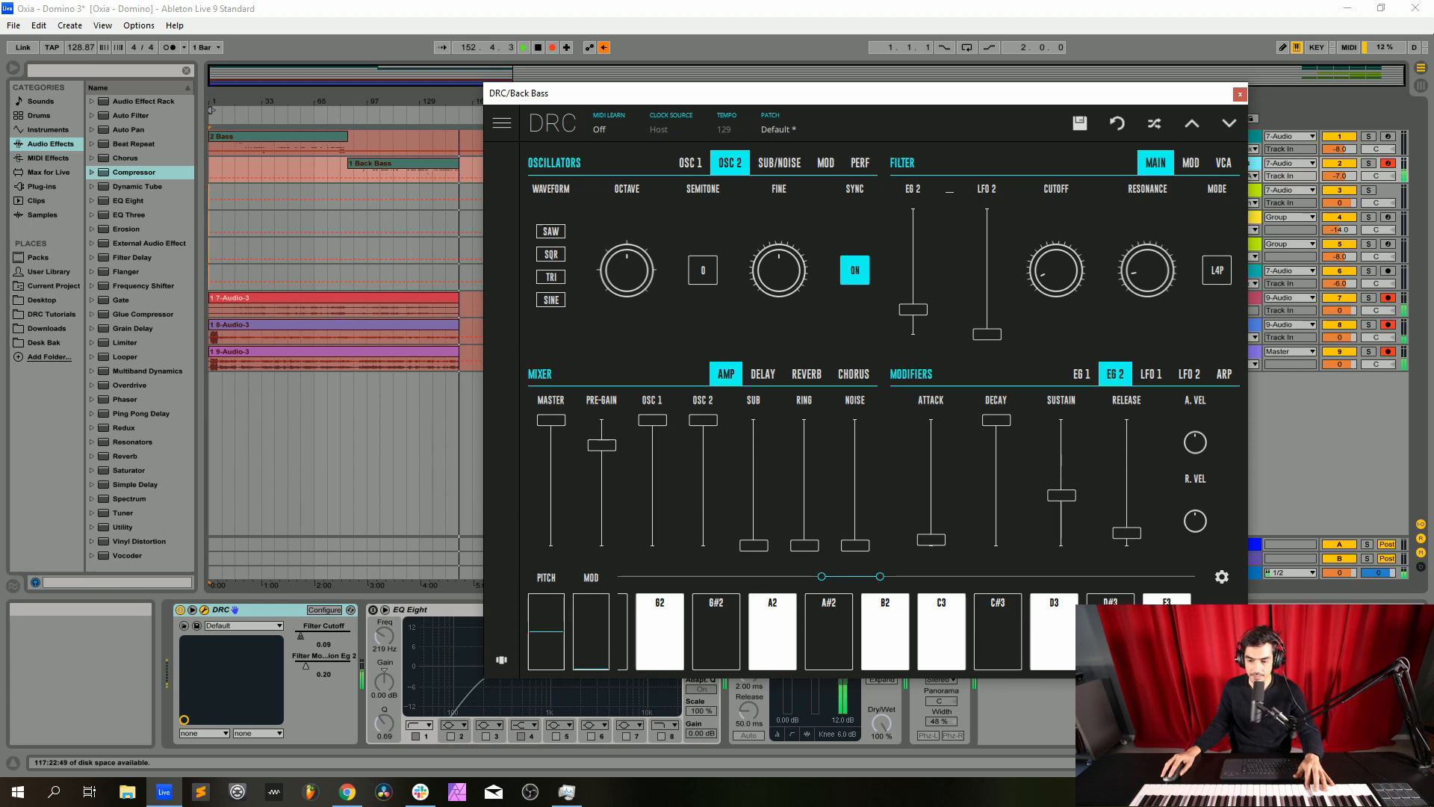
pyautogui.moveTo(1061, 495); pyautogui.dragTo(1061, 544)
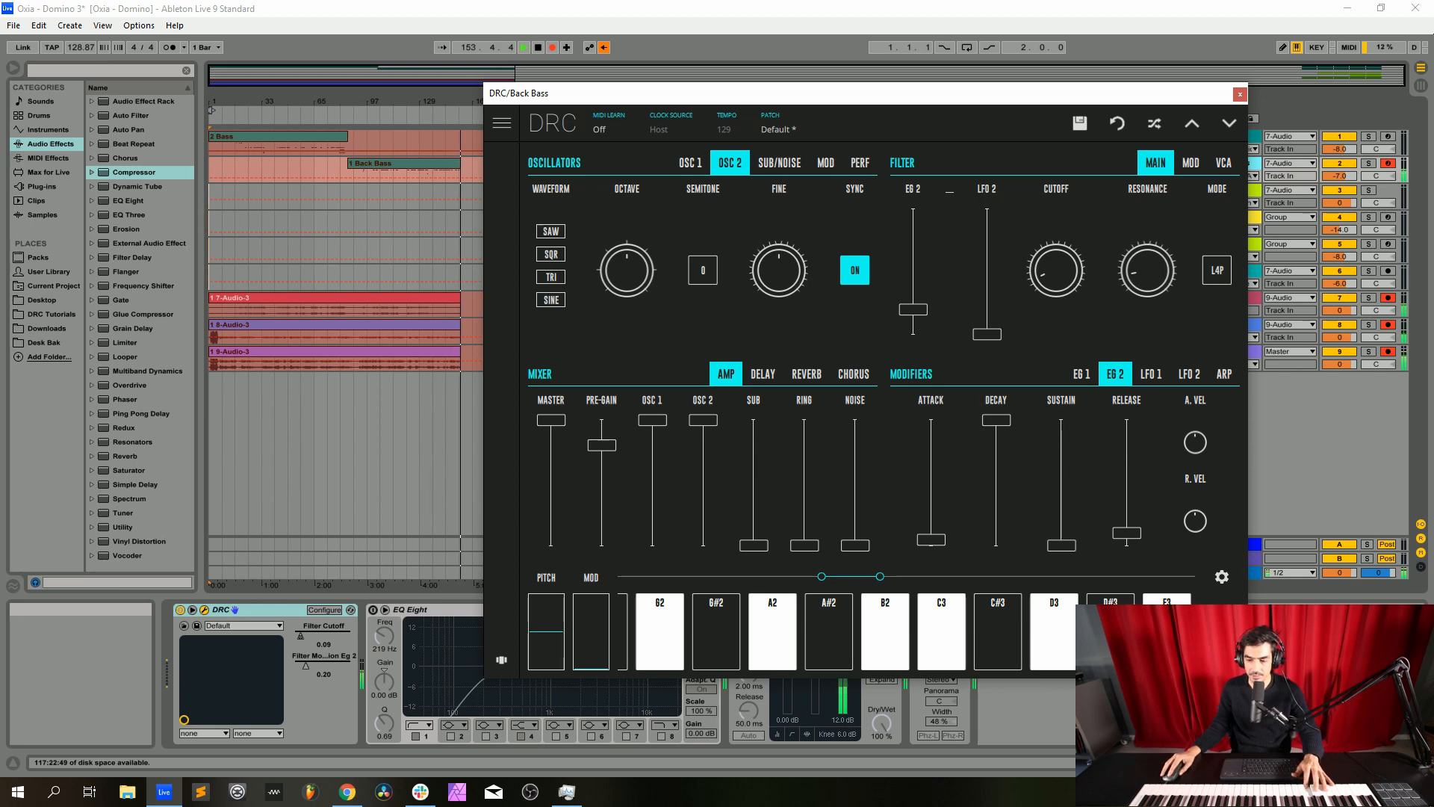
pyautogui.moveTo(1126, 533); pyautogui.dragTo(1126, 502)
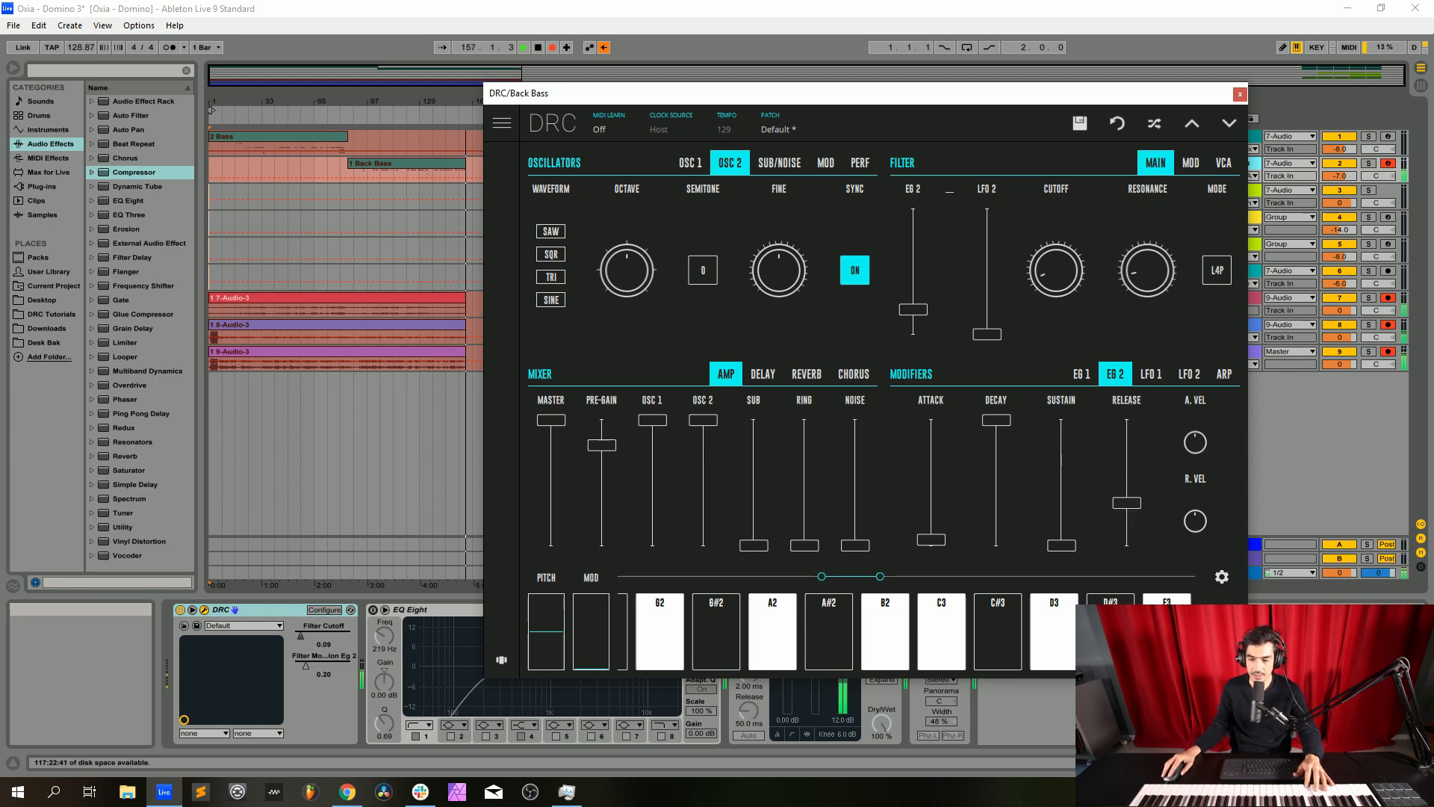
# Set the Back Bass reverb decay slightly above halfway and its amount to about 40 percent
pyautogui.click(807, 374)
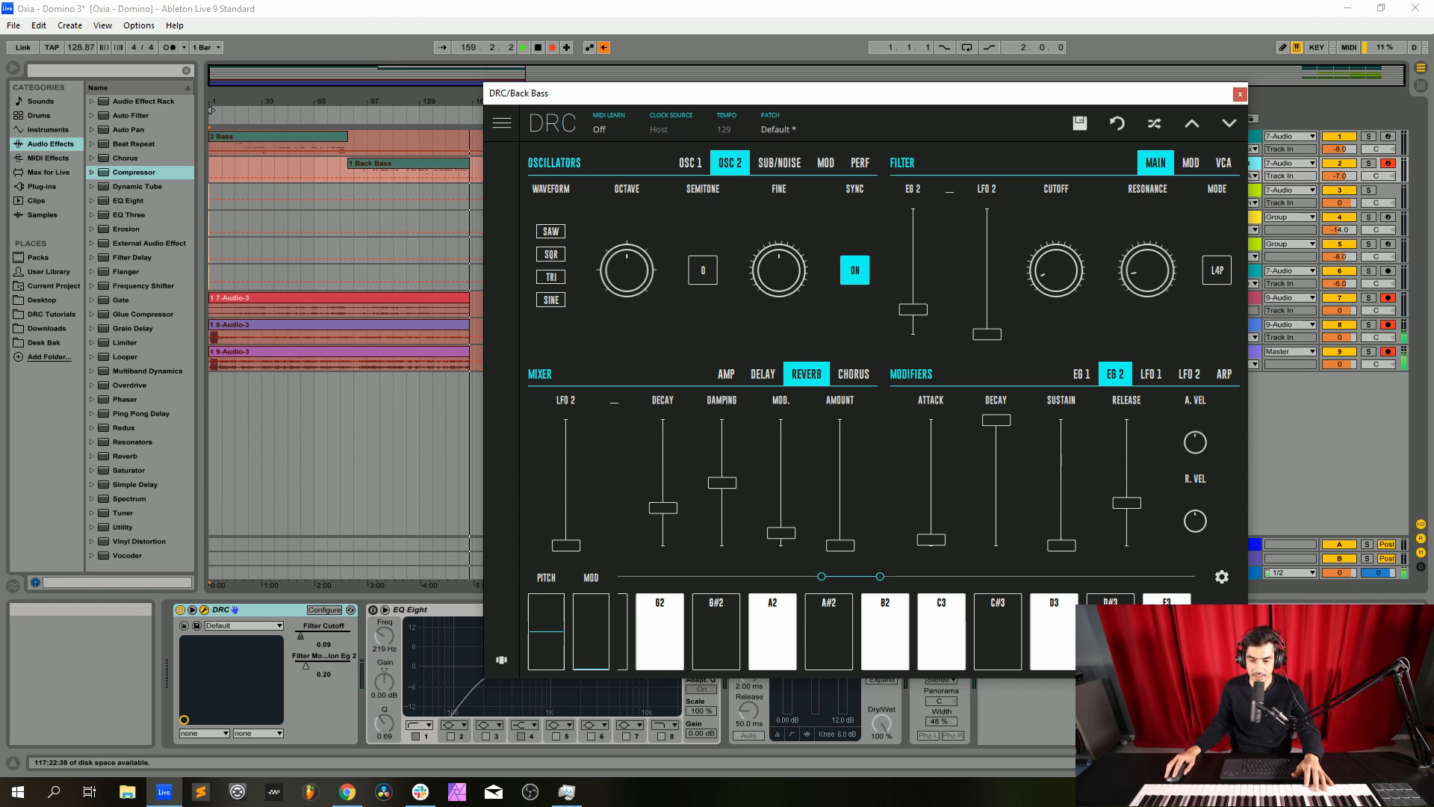
pyautogui.moveTo(663, 508); pyautogui.dragTo(663, 475)
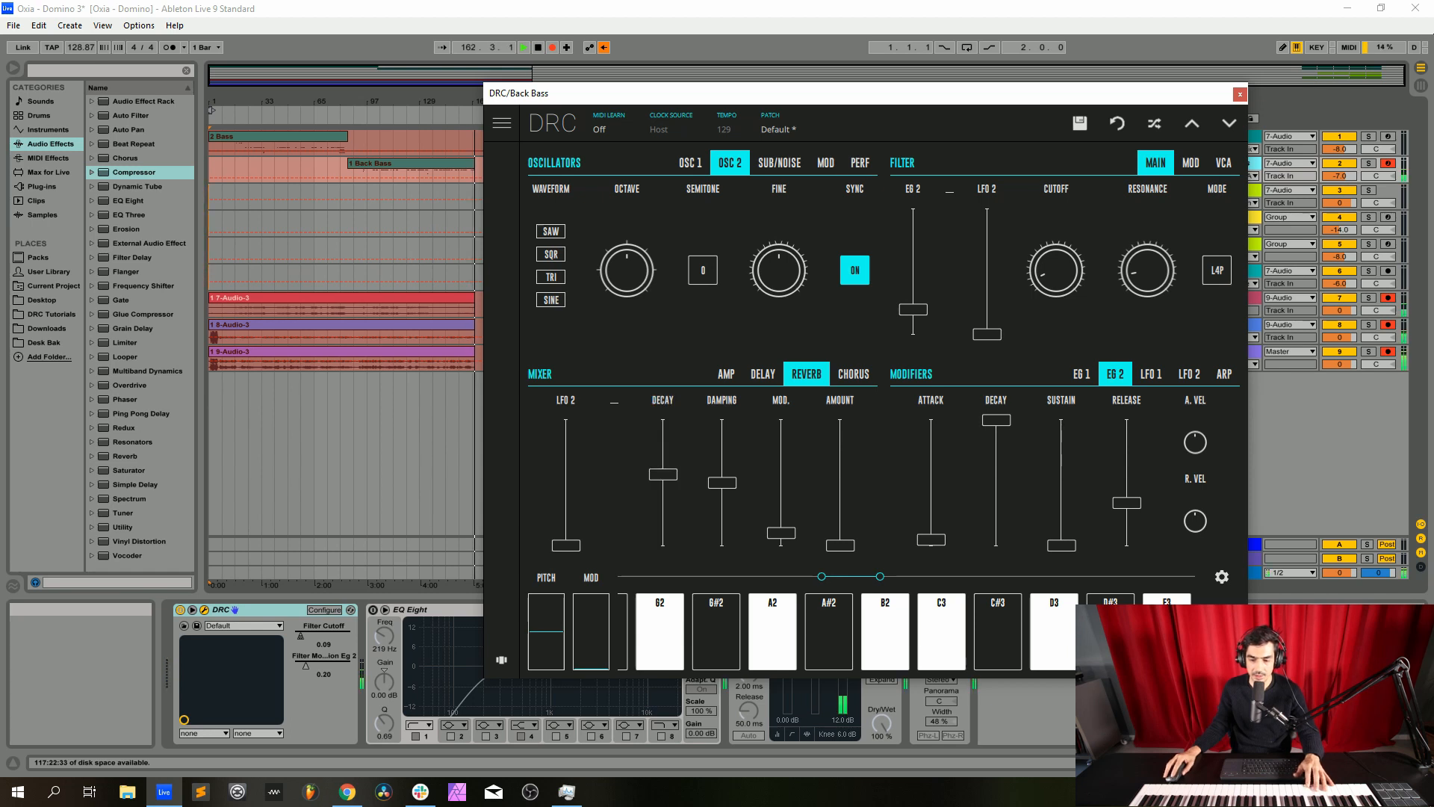
pyautogui.moveTo(841, 544); pyautogui.dragTo(840, 496)
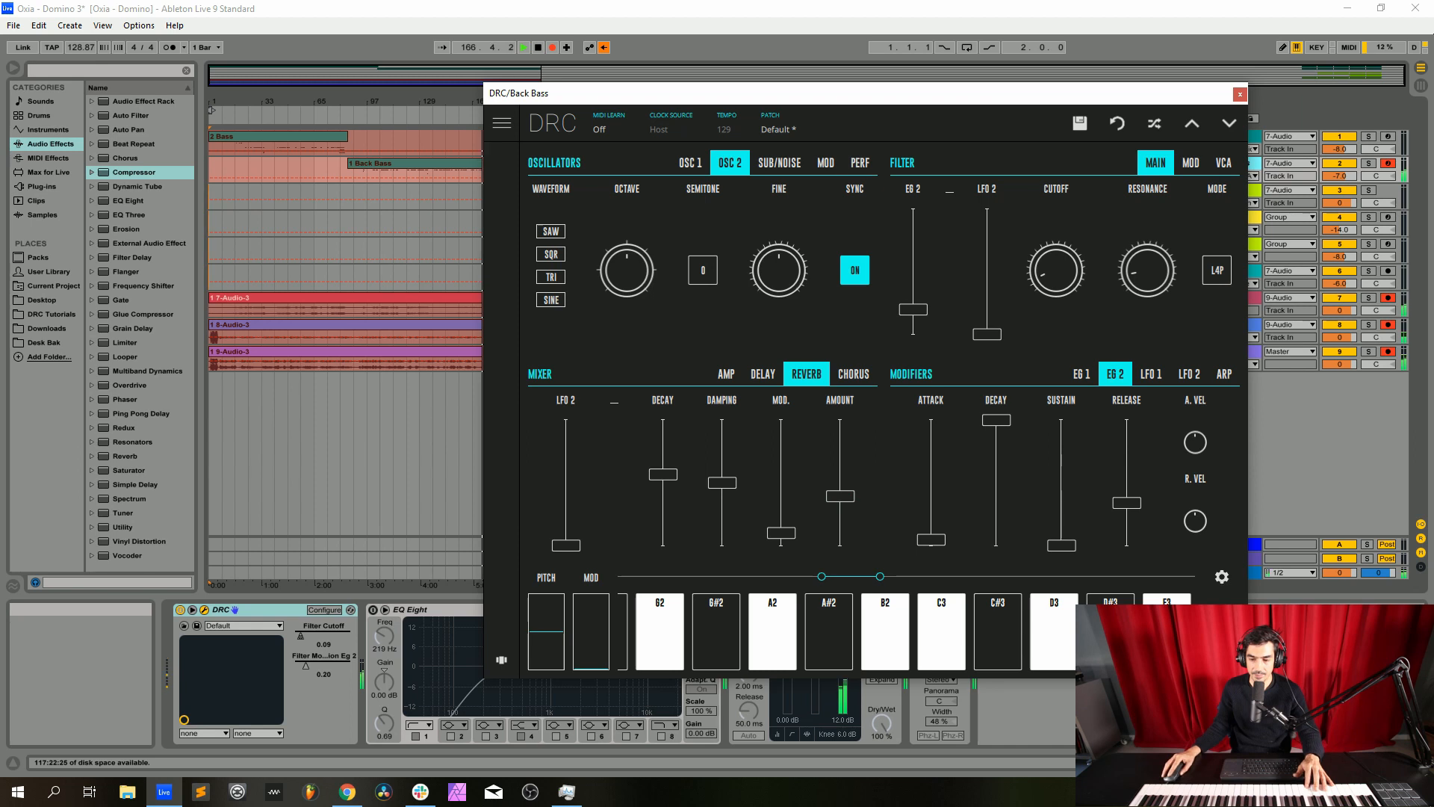
# Enable the Back Bass chorus with a very low rate and a high depth
pyautogui.click(853, 375)
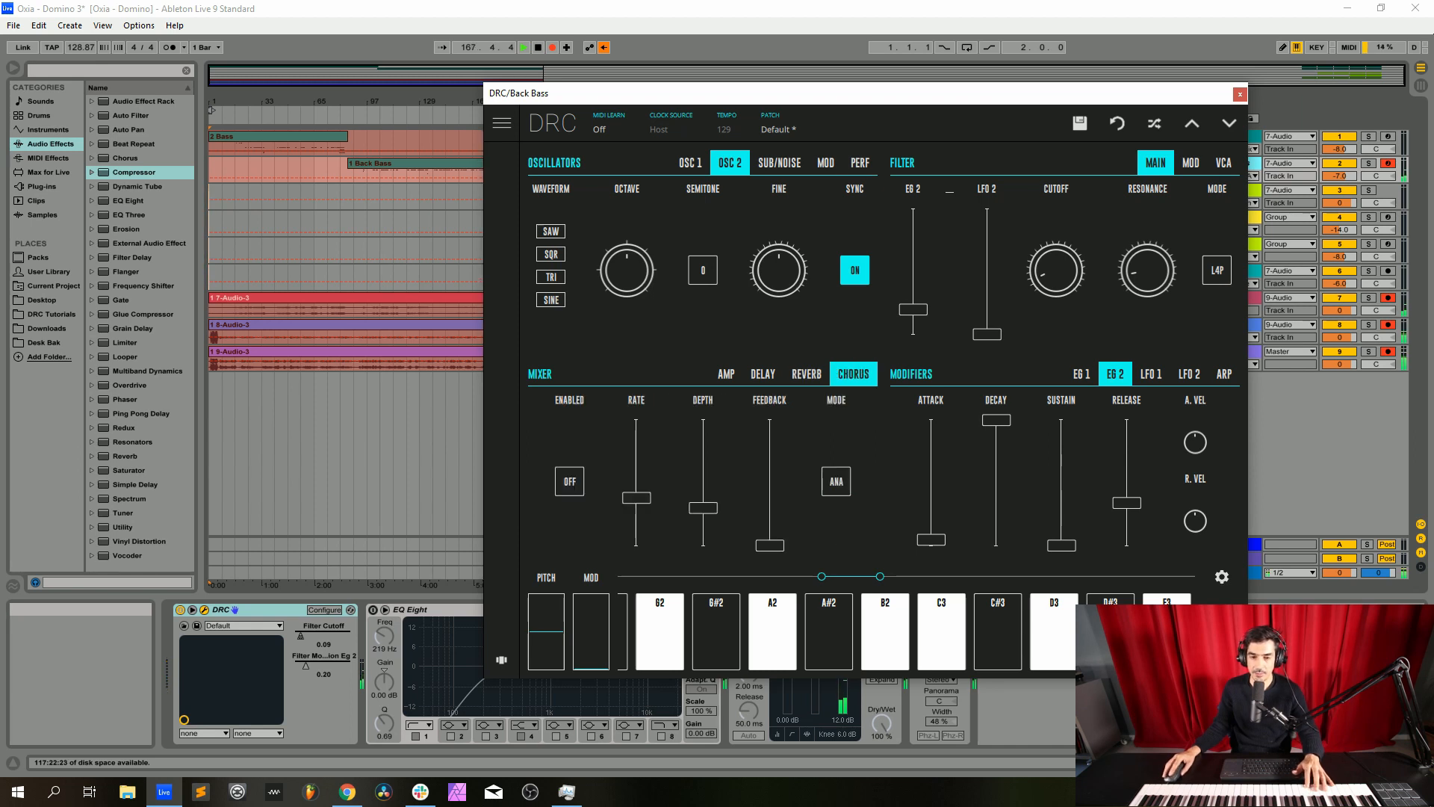
pyautogui.click(569, 481)
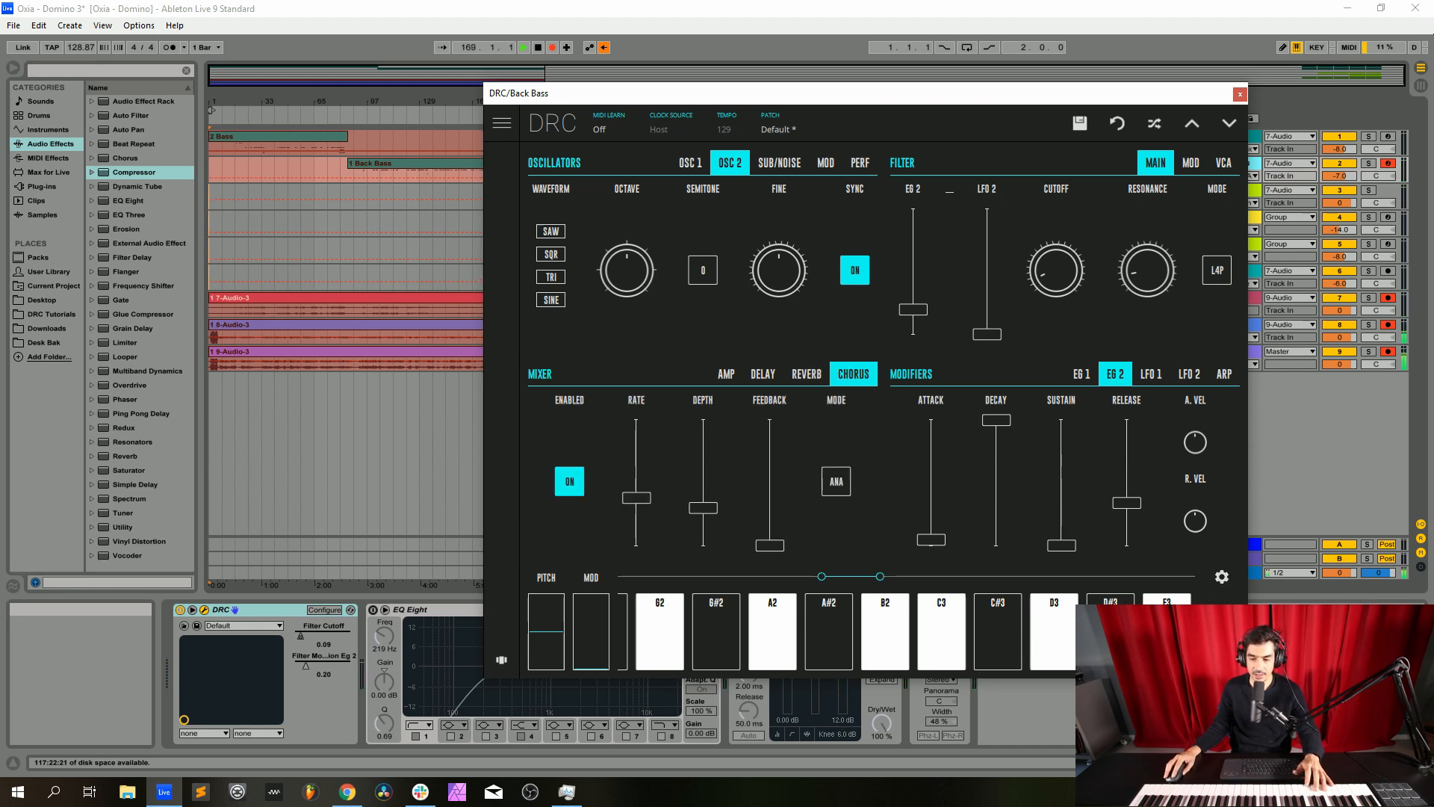
pyautogui.moveTo(637, 497); pyautogui.dragTo(636, 536)
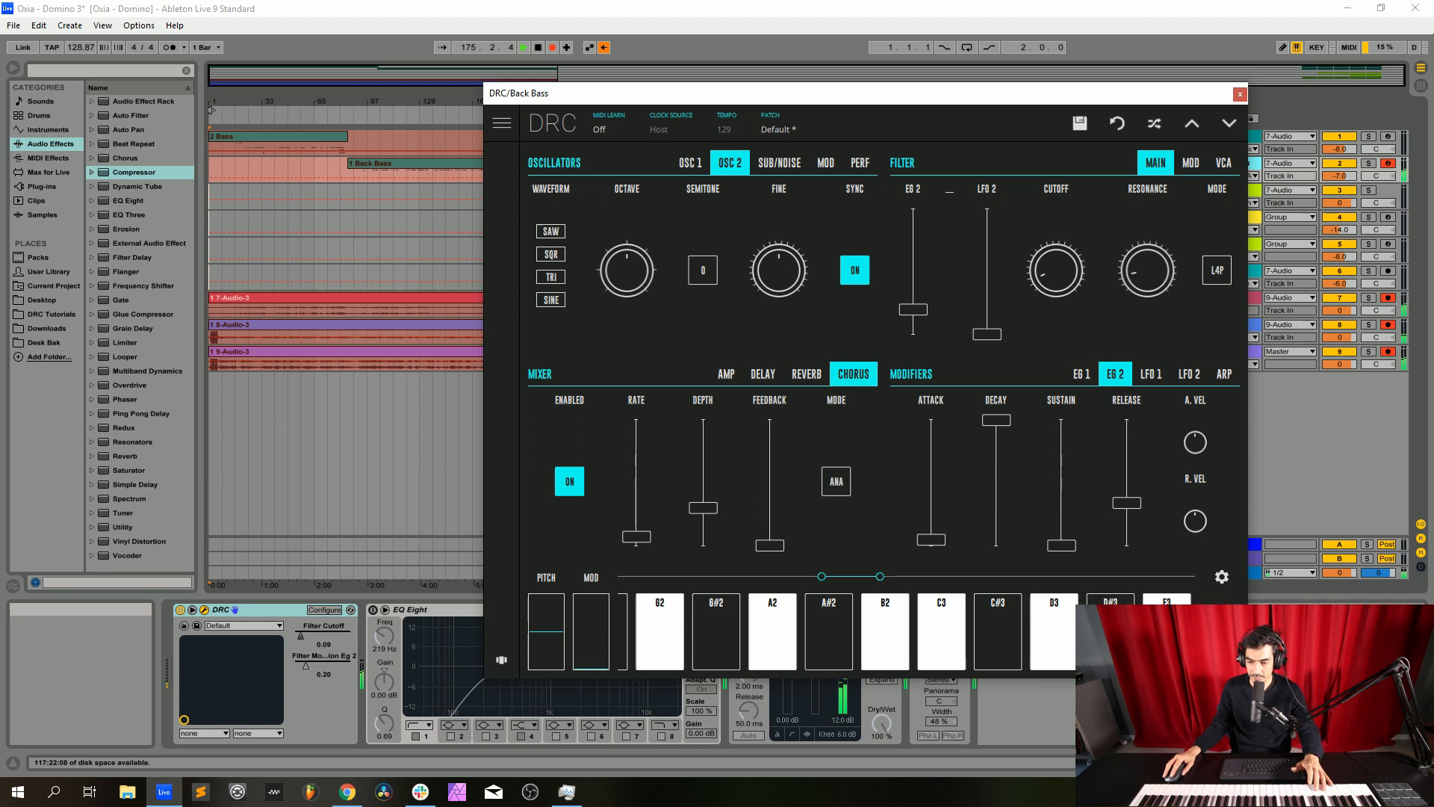
pyautogui.moveTo(703, 508); pyautogui.dragTo(703, 435)
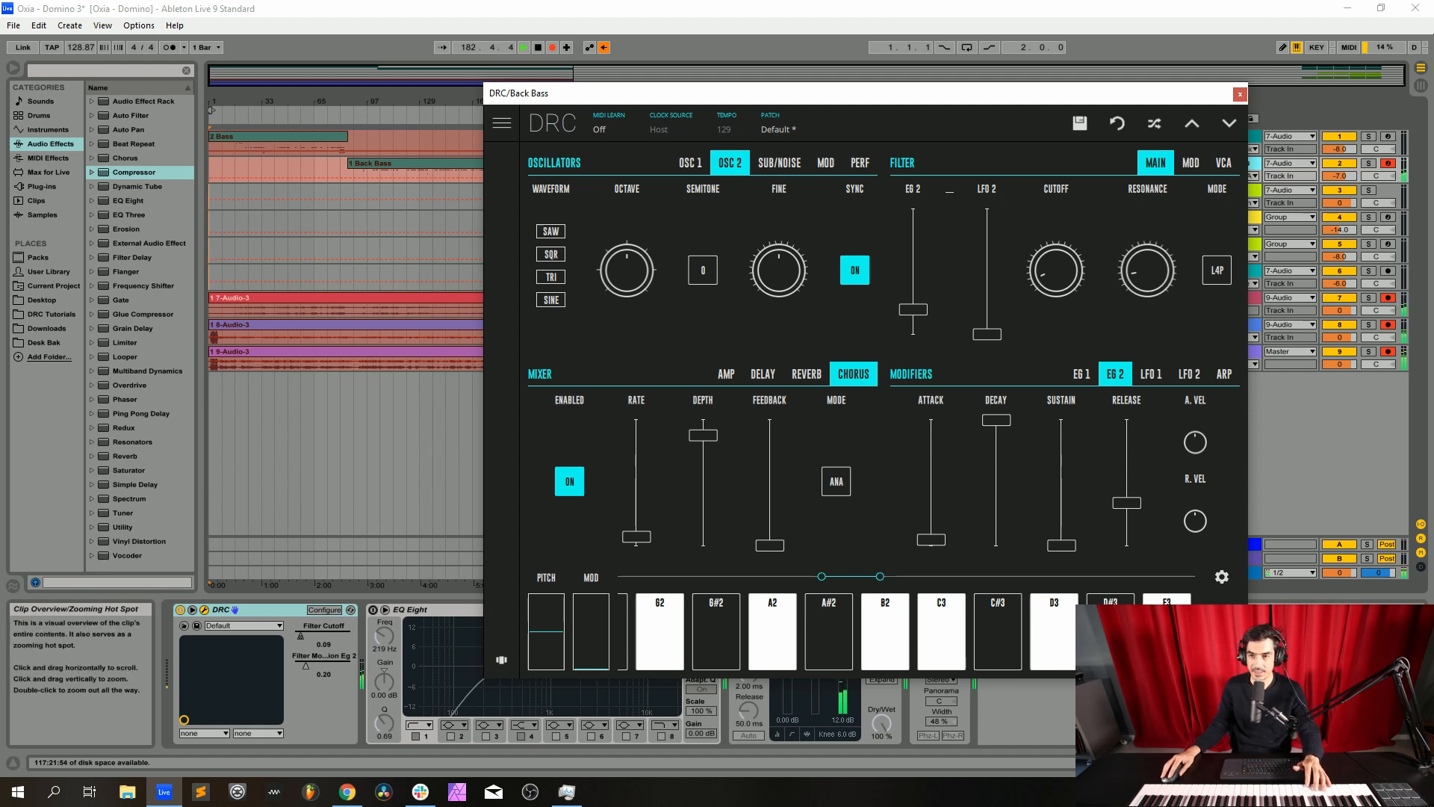
# Close the Back Bass synth window and activate the EQ Eight, Compressor and Mono devices on that track
pyautogui.click(204, 610)
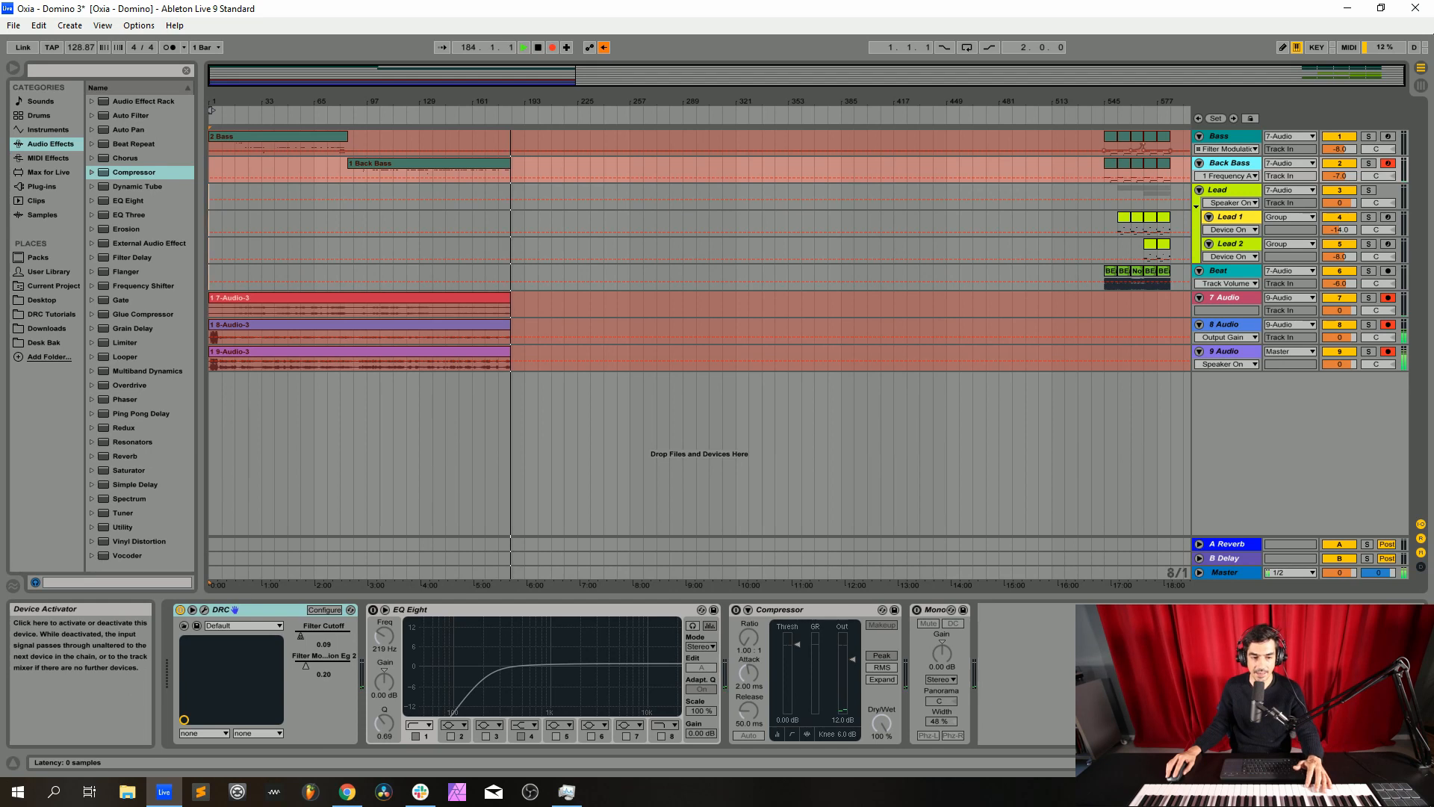
pyautogui.click(372, 610)
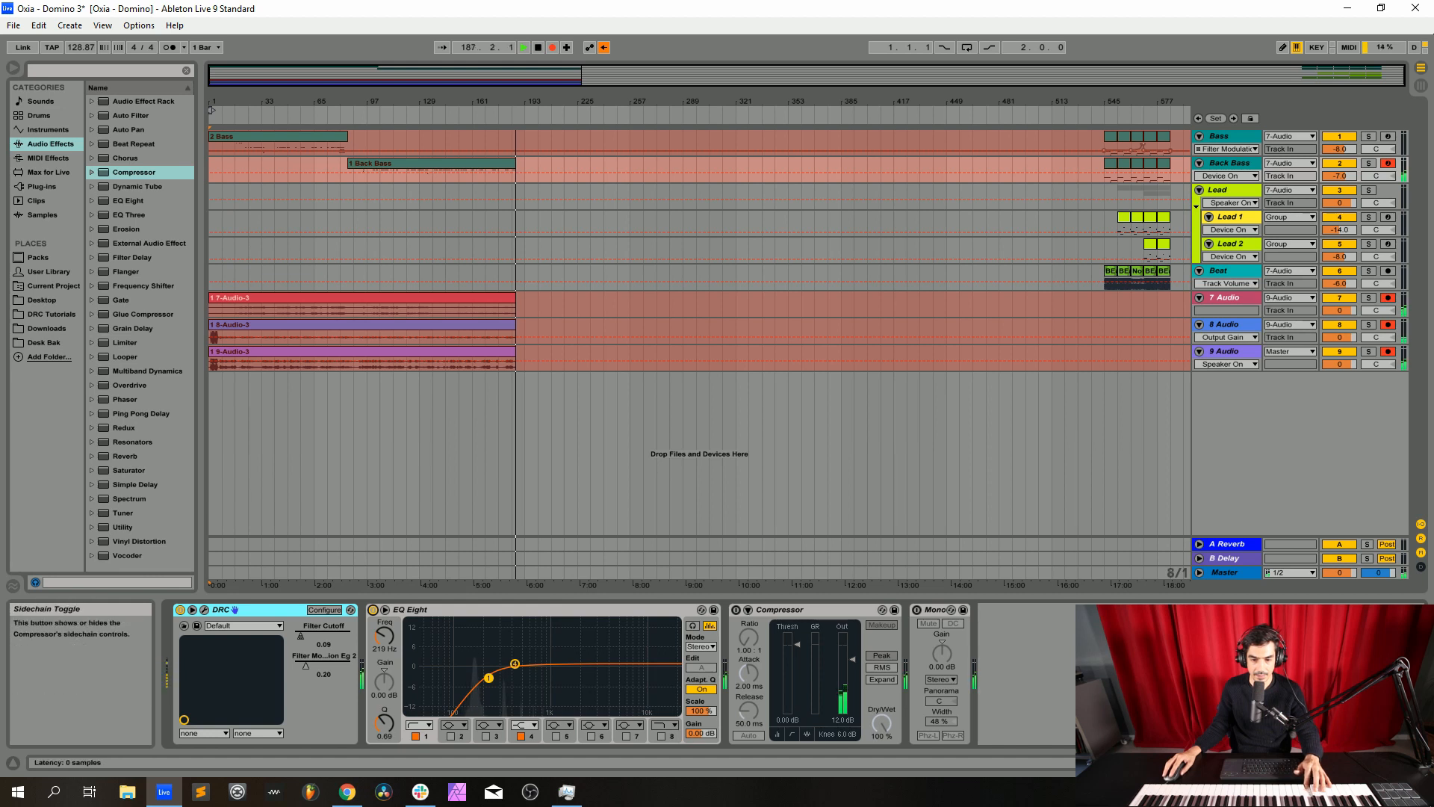
pyautogui.click(736, 610)
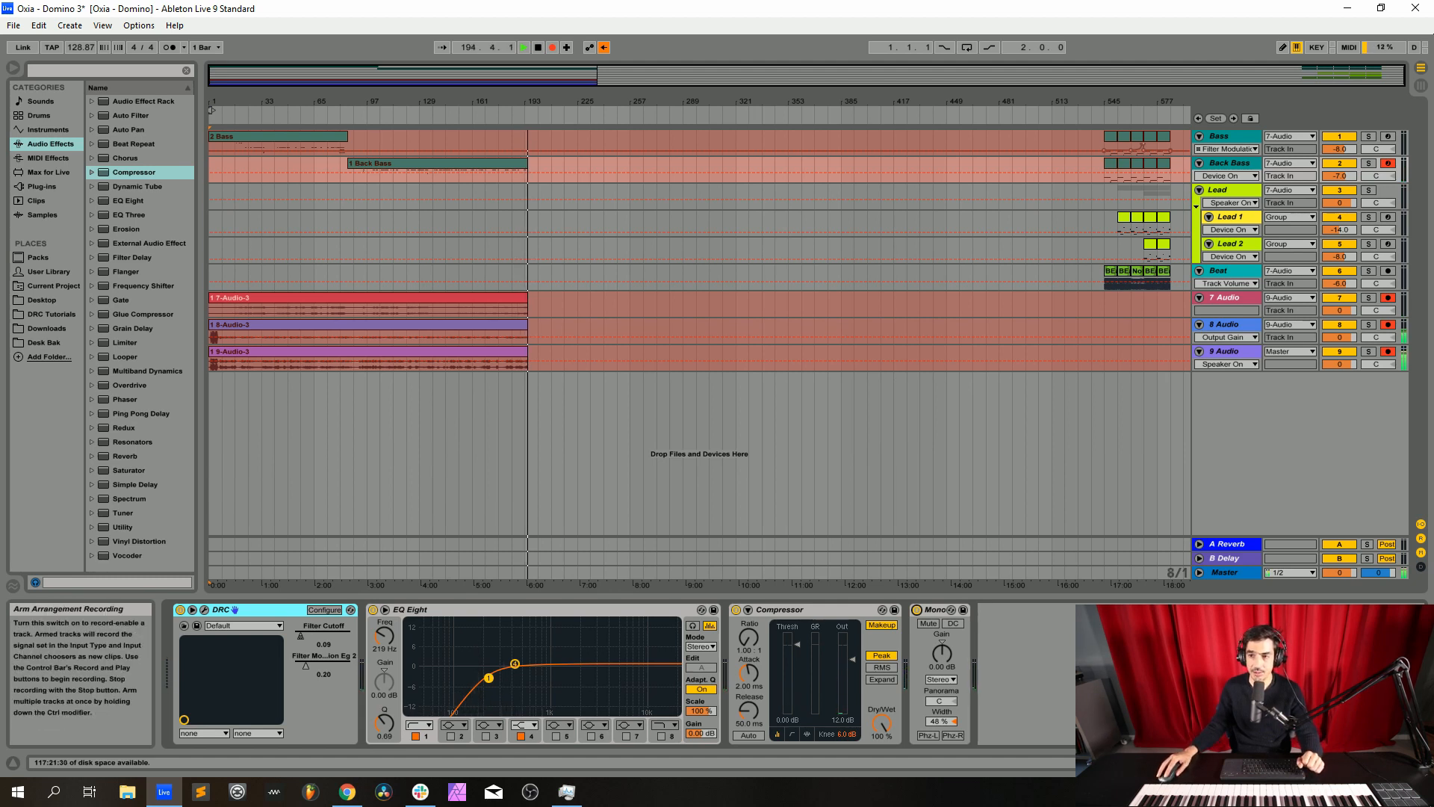
# Disarm the Back Bass track and arm Lead 1 for recording
pyautogui.click(1388, 163)
pyautogui.click(1231, 217)
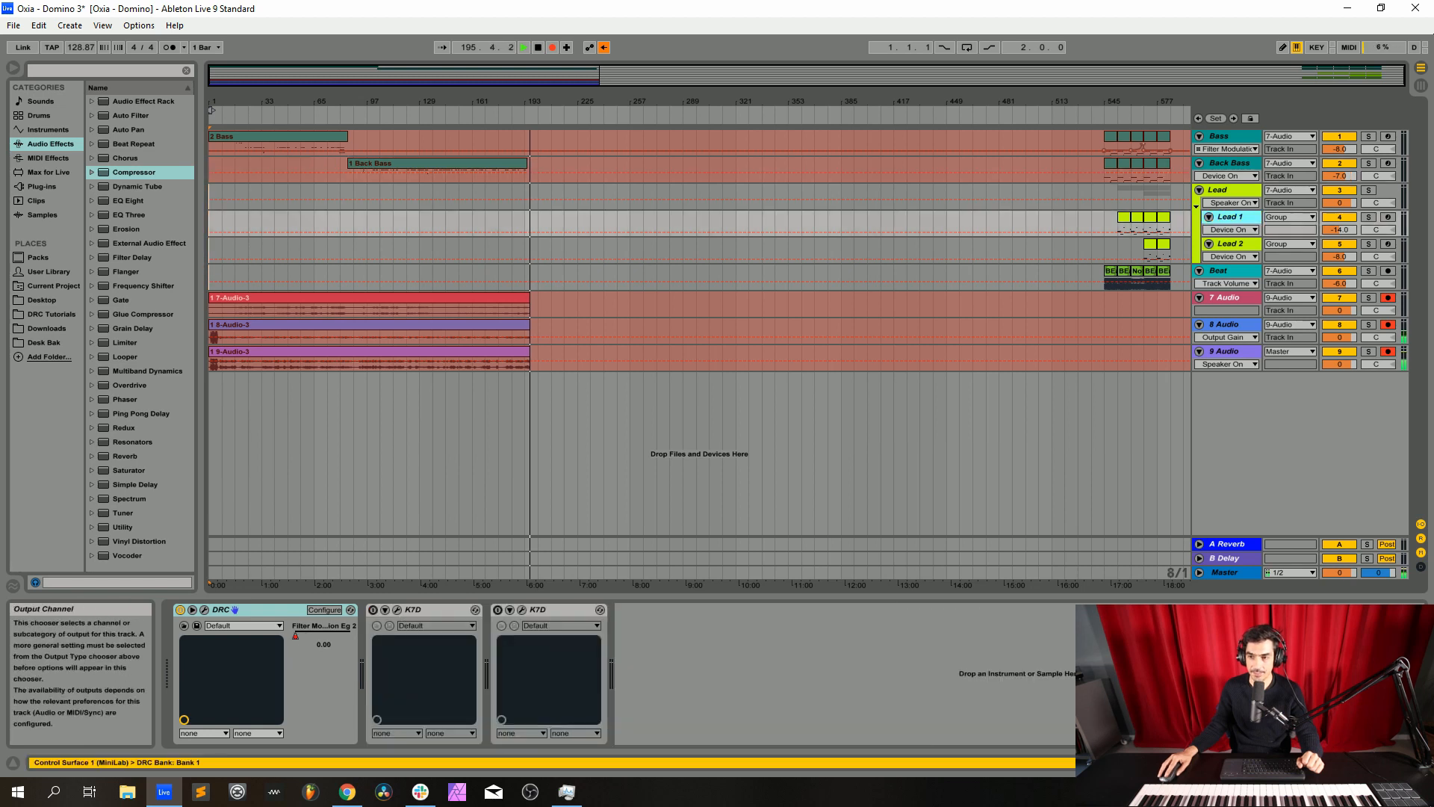
pyautogui.click(1388, 217)
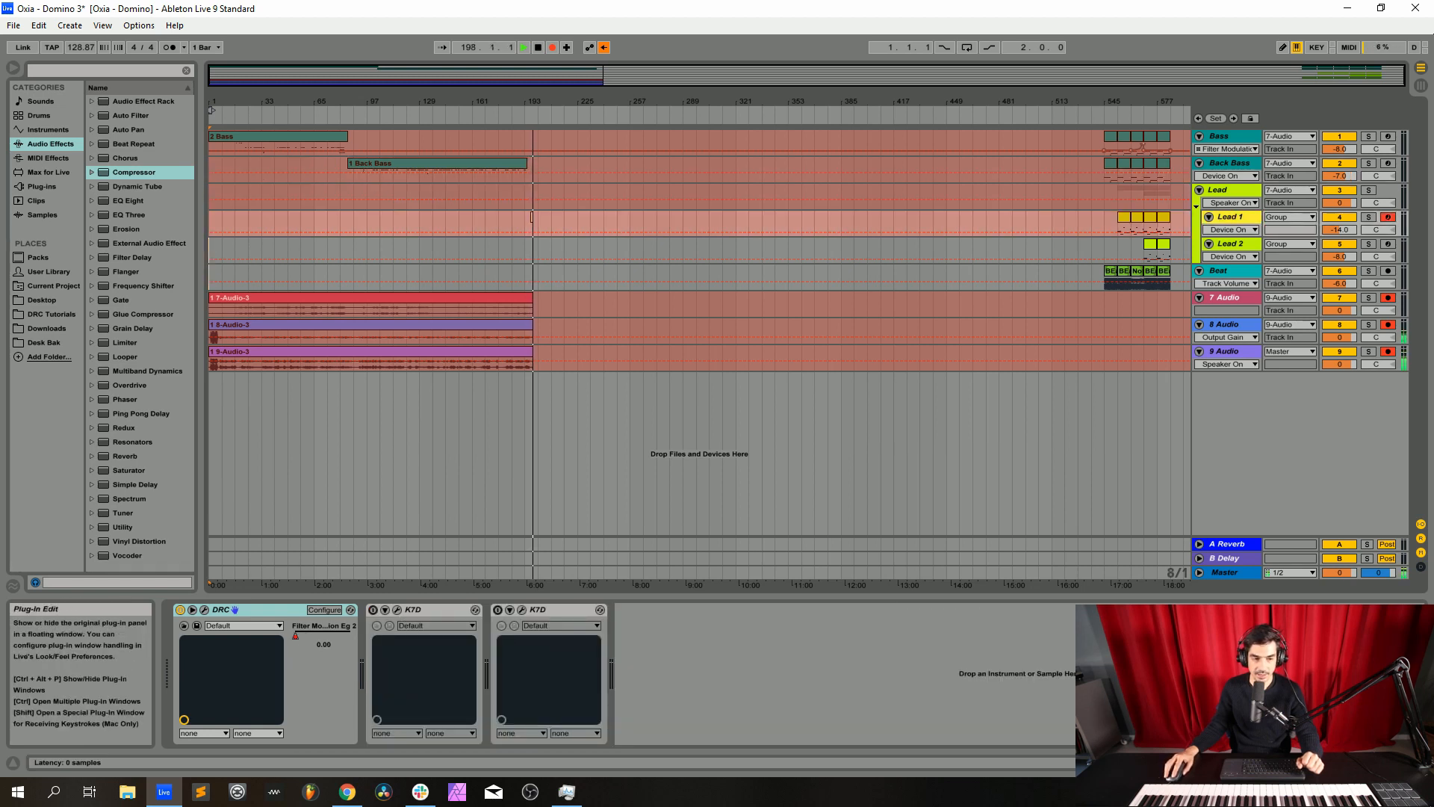
# Open the DRC synth on Lead 1 and load the factory Default patch
pyautogui.click(235, 609)
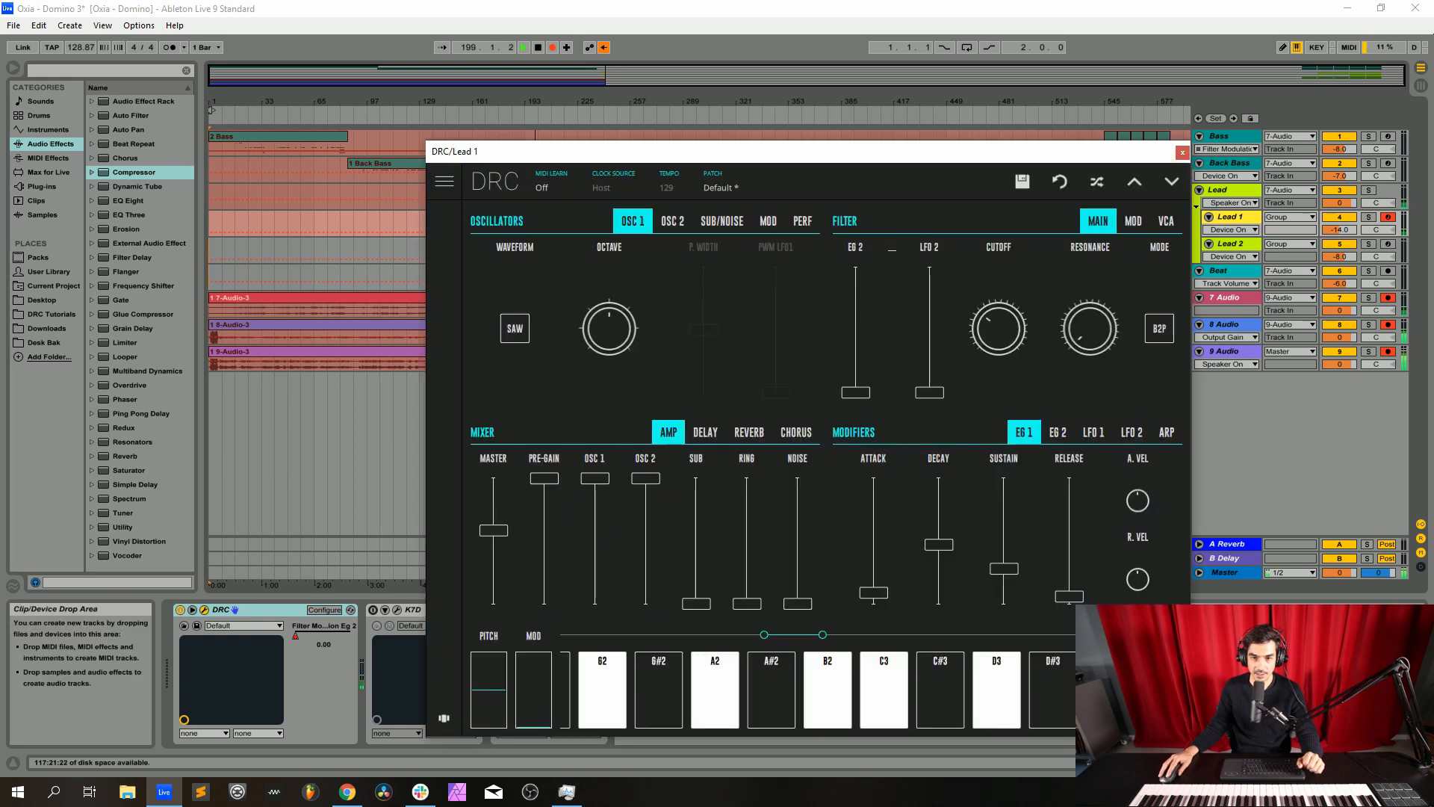
pyautogui.click(721, 182)
pyautogui.click(692, 245)
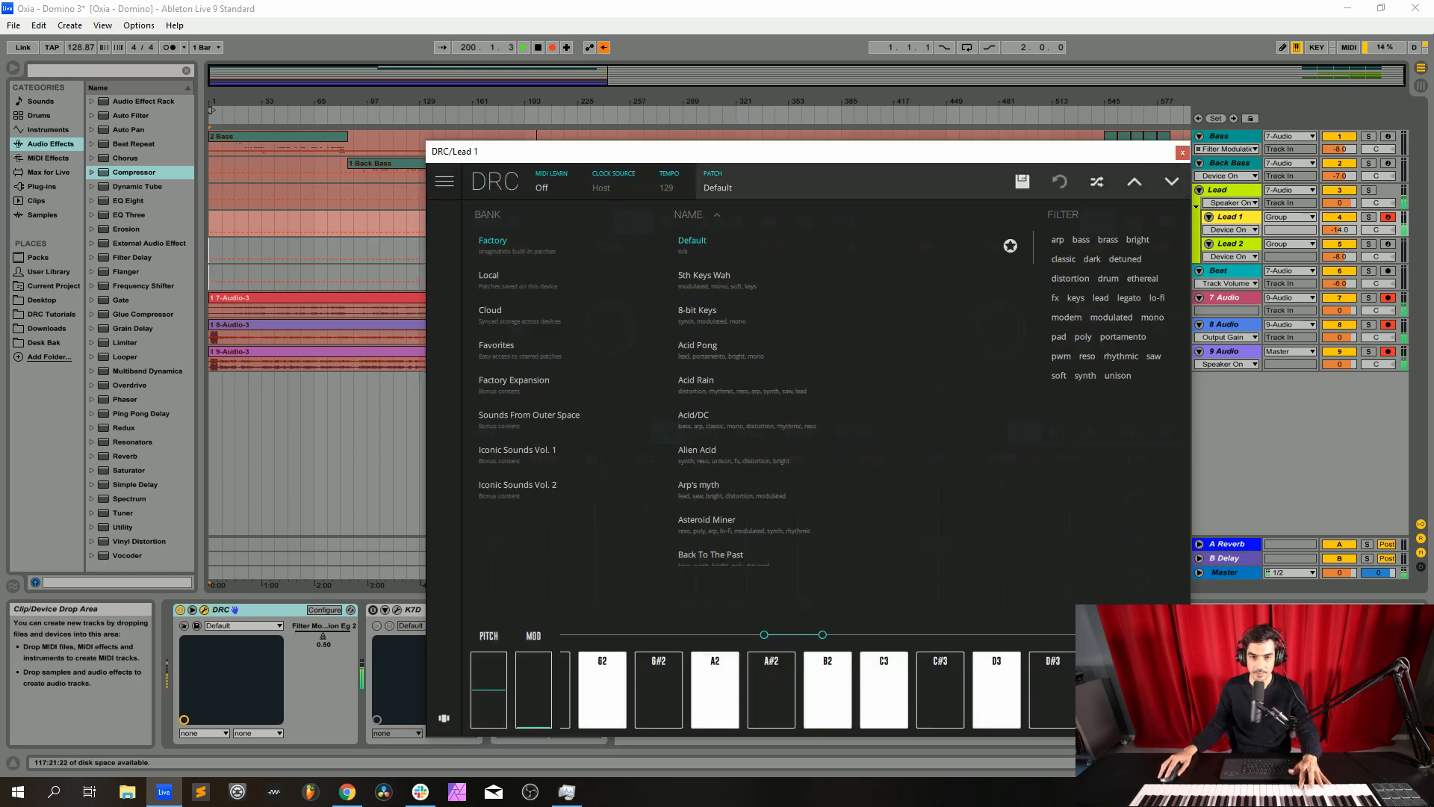
pyautogui.moveTo(754, 151); pyautogui.dragTo(643, 132)
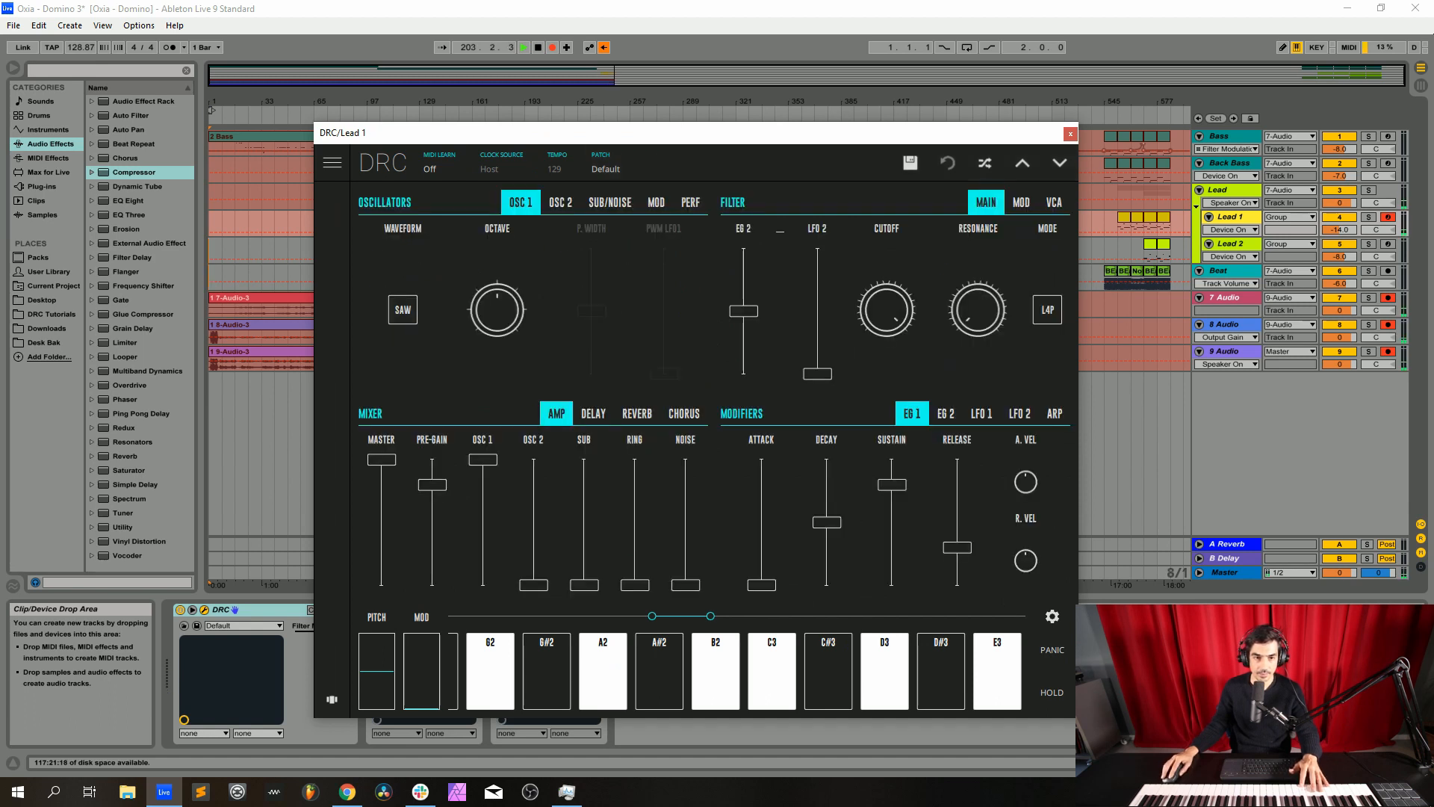
pyautogui.click(560, 202)
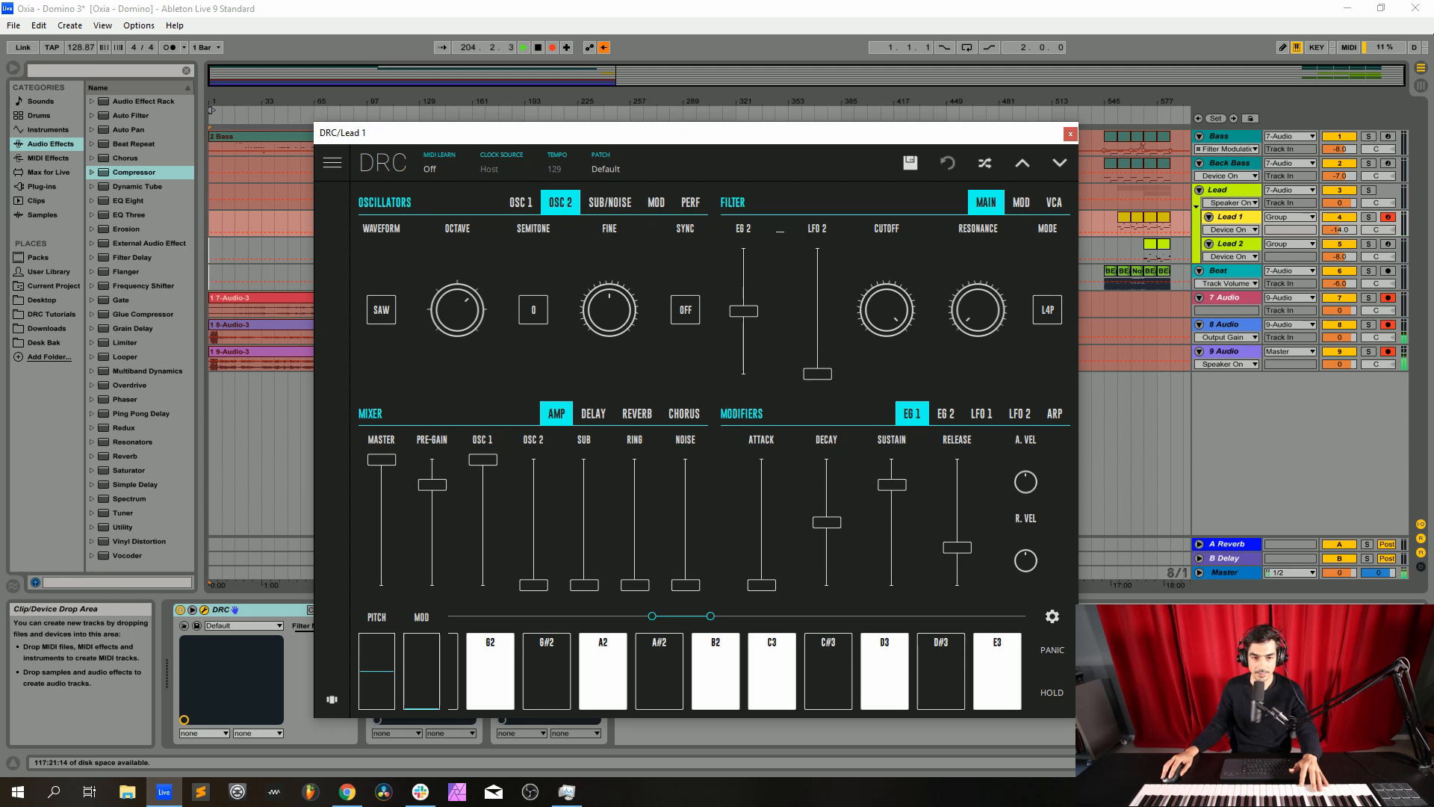
pyautogui.click(520, 201)
pyautogui.click(605, 163)
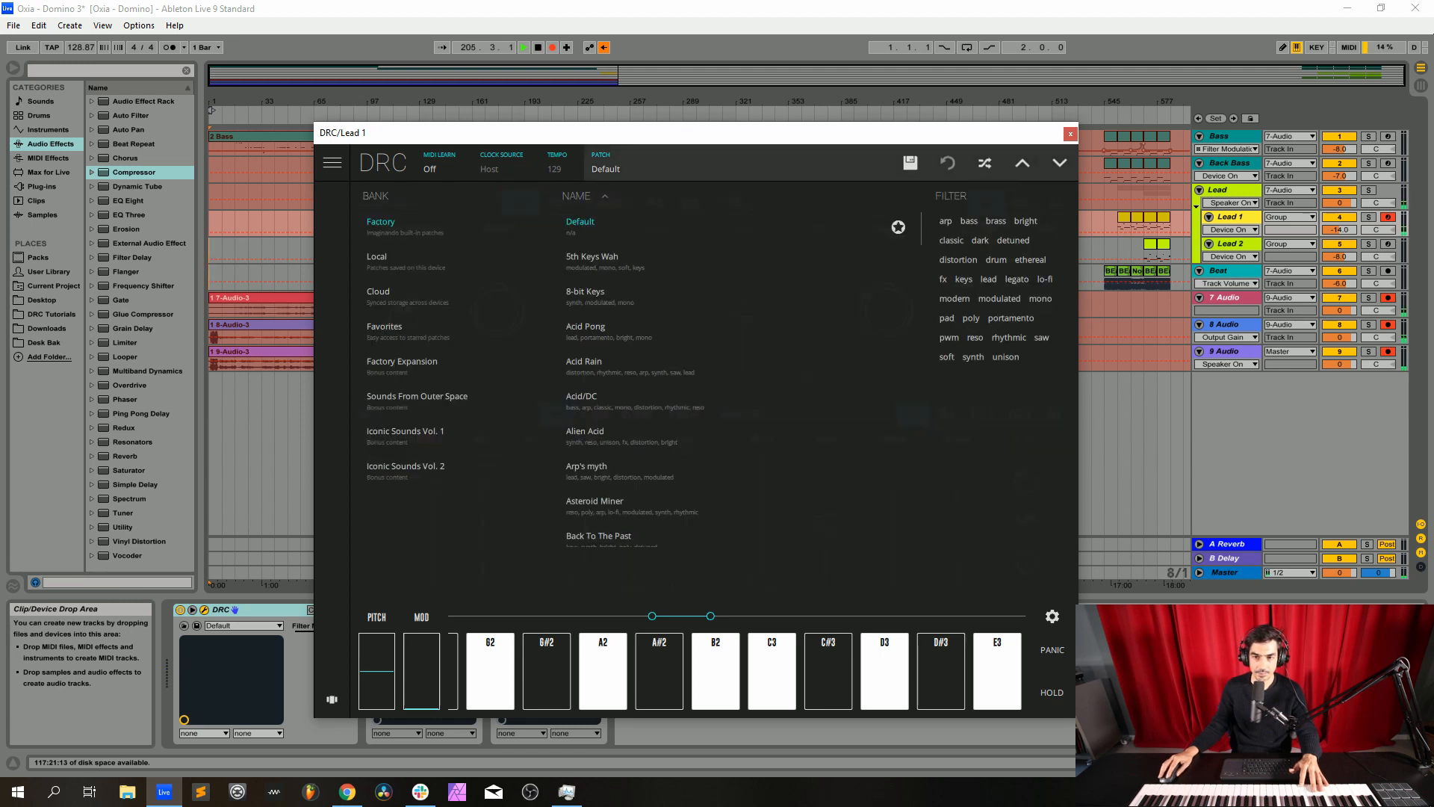
pyautogui.click(606, 163)
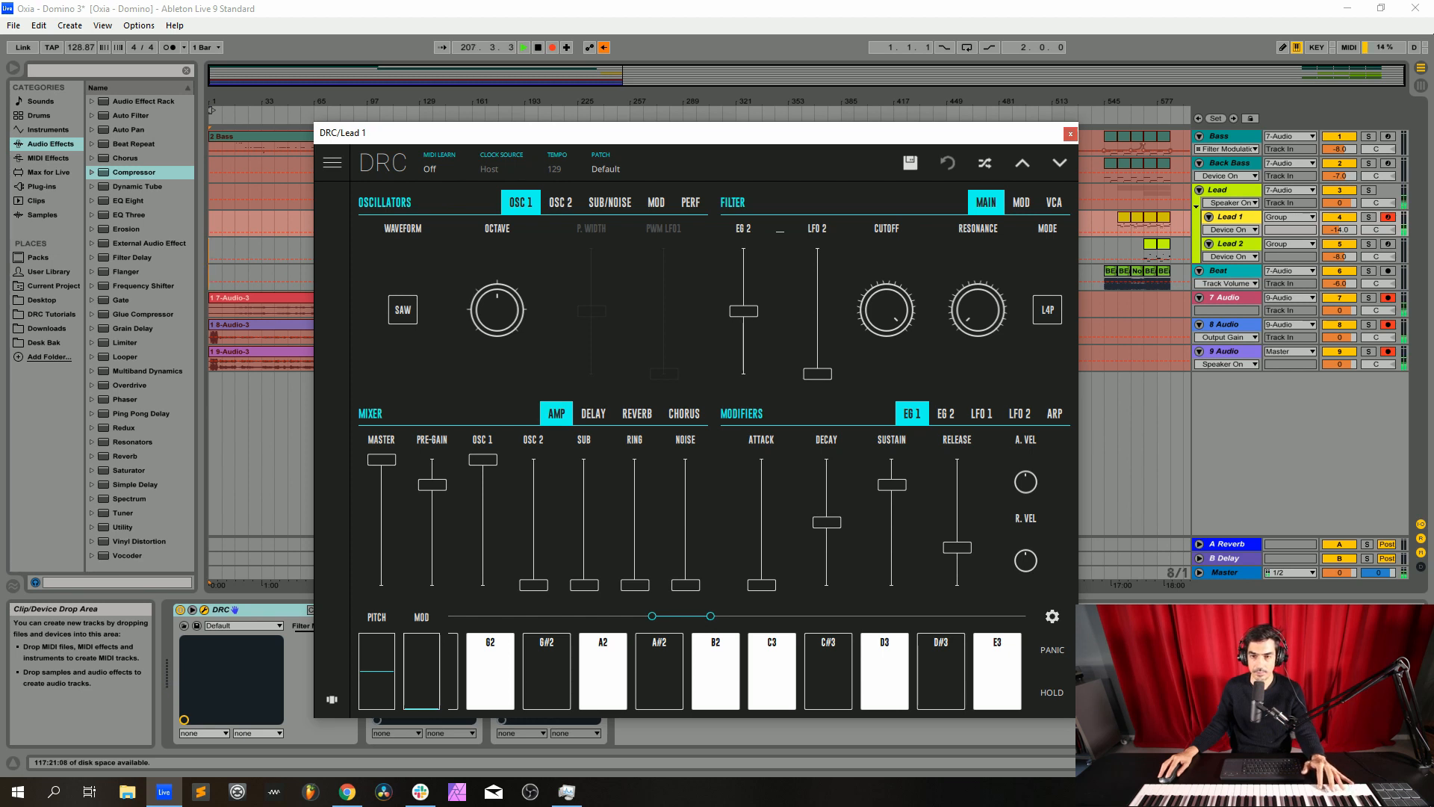
pyautogui.moveTo(919, 137); pyautogui.dragTo(1162, 112)
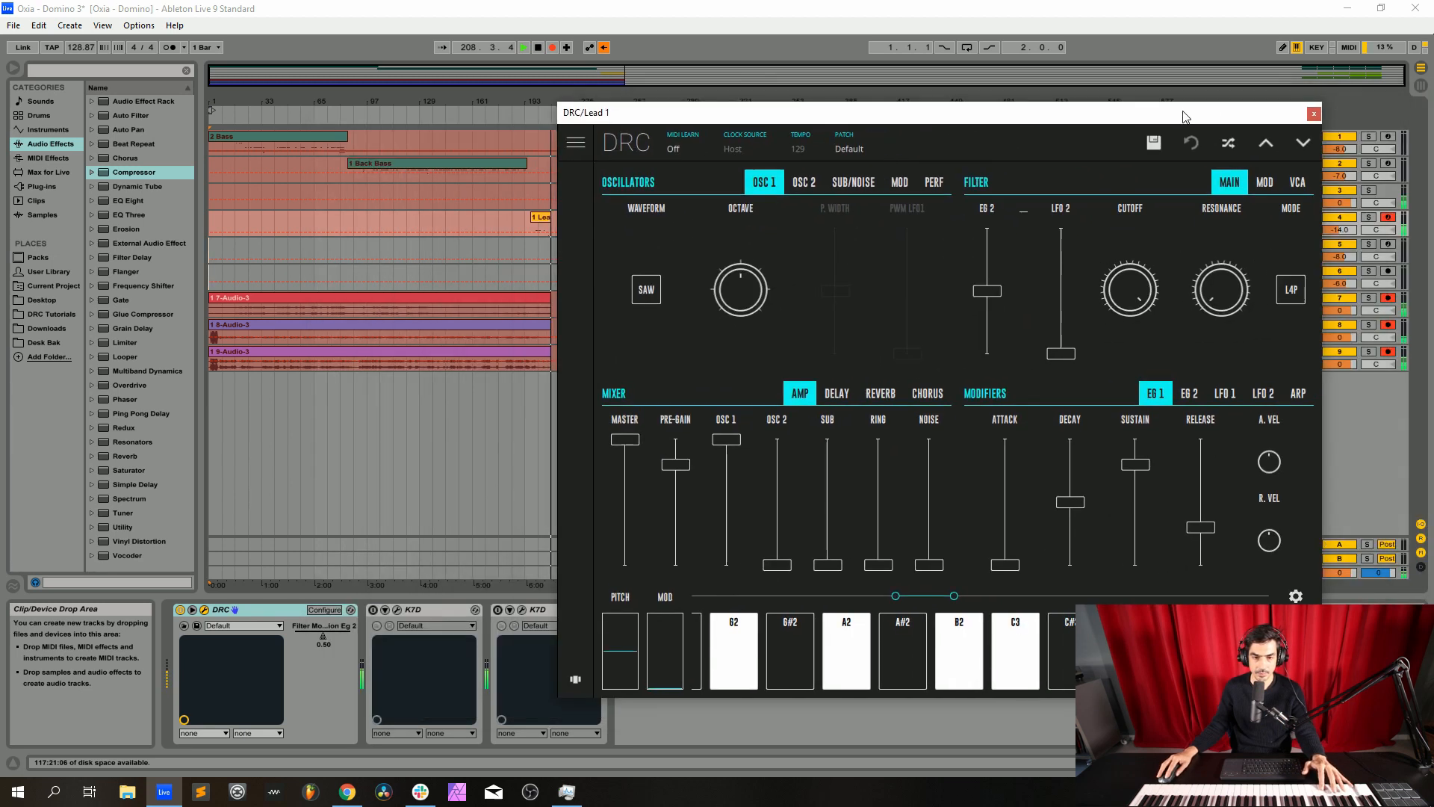
# Set the Lead 1 synth's master level to 0.573
pyautogui.moveTo(624, 439)
pyautogui.mouseDown()
pyautogui.moveTo(625, 564)
pyautogui.moveTo(625, 439)
pyautogui.mouseUp()
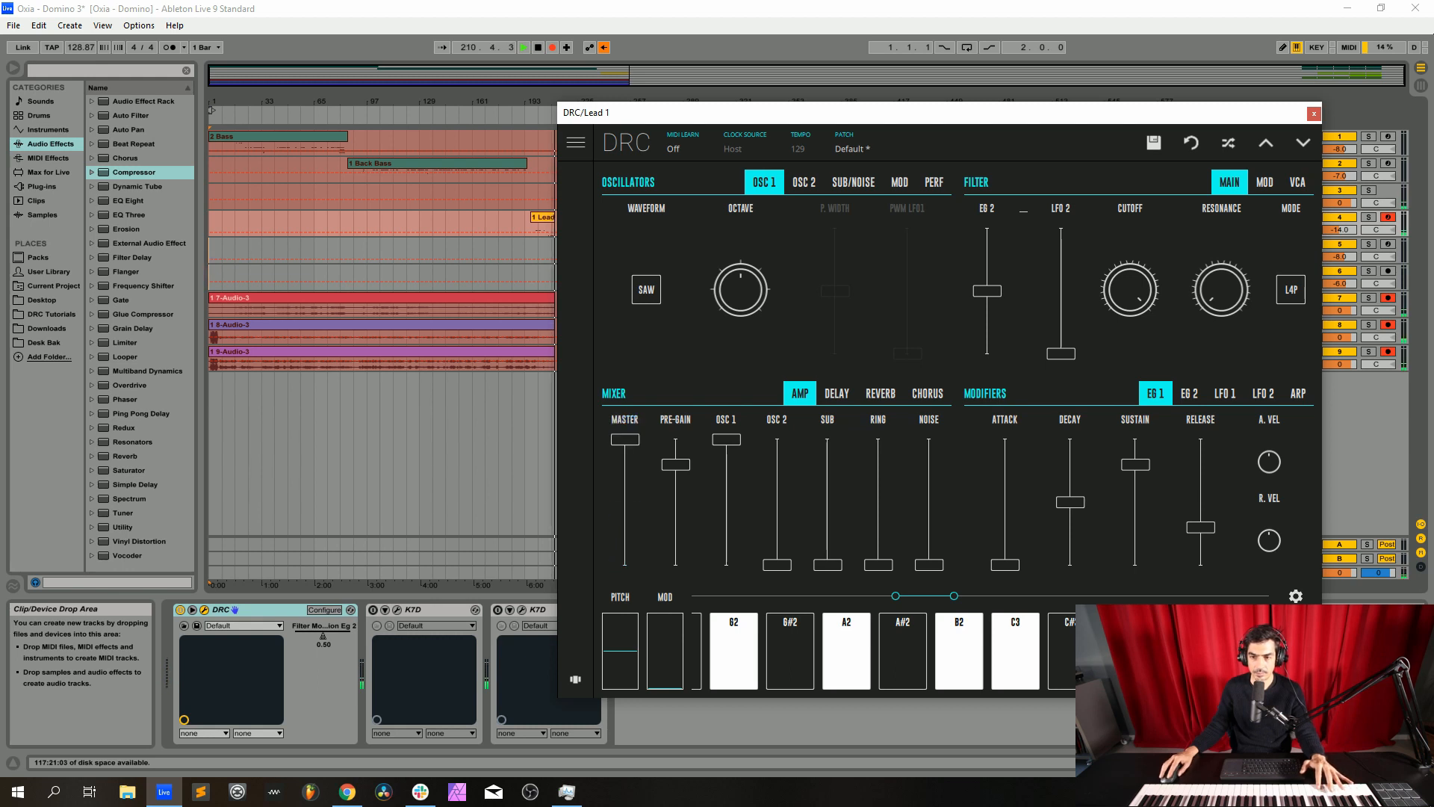
pyautogui.click(804, 182)
pyautogui.click(853, 181)
pyautogui.click(763, 182)
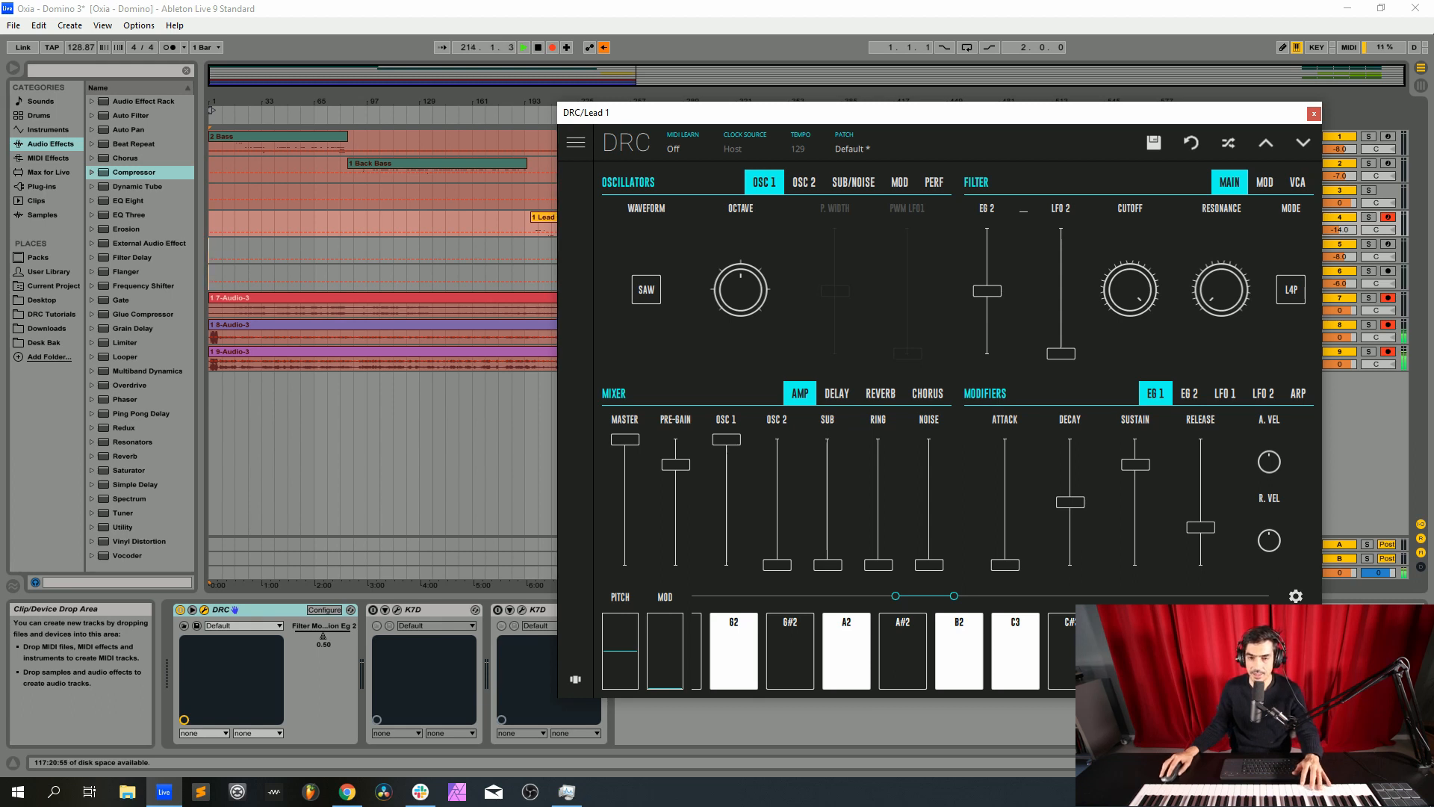
pyautogui.moveTo(844, 115); pyautogui.dragTo(686, 113)
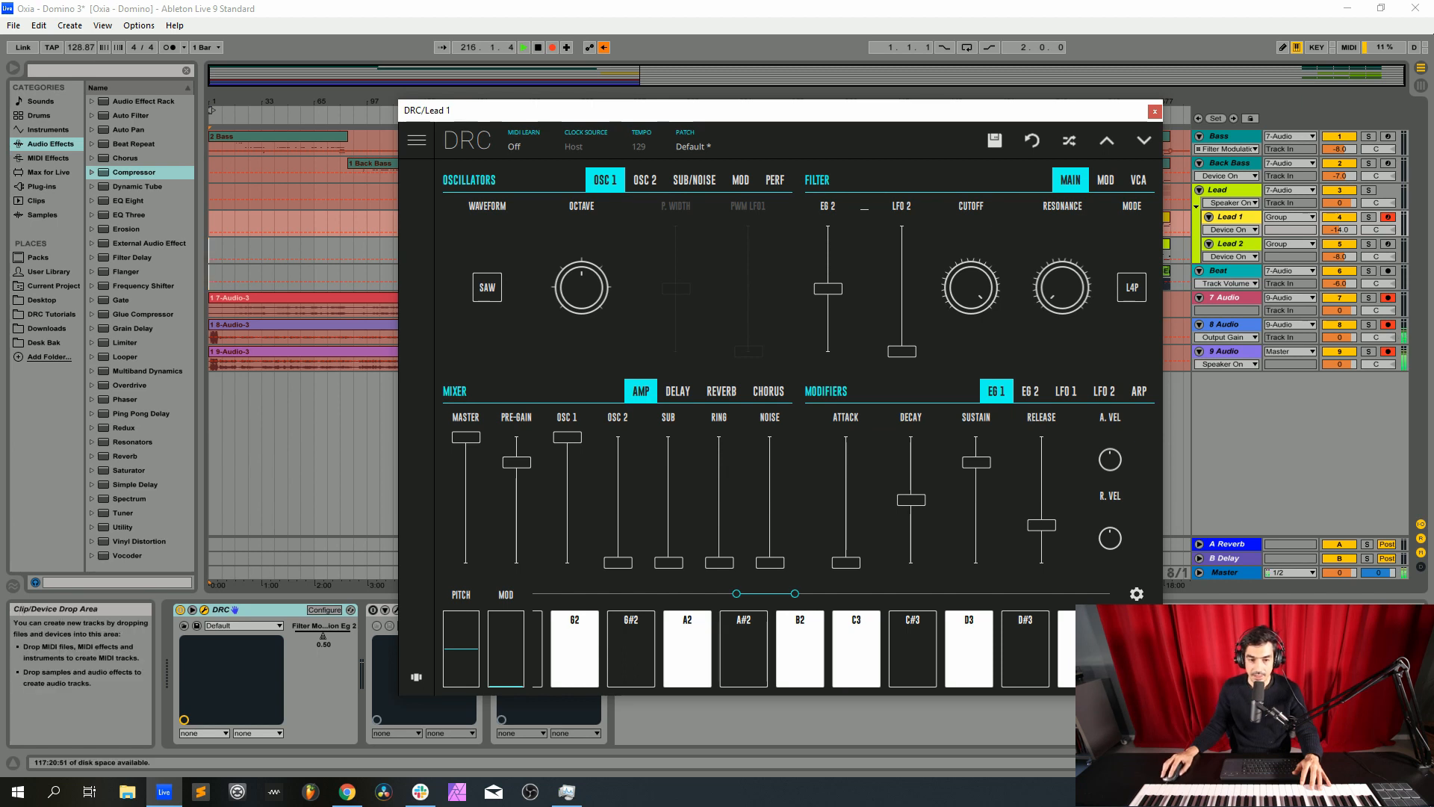
pyautogui.moveTo(466, 438); pyautogui.dragTo(466, 491)
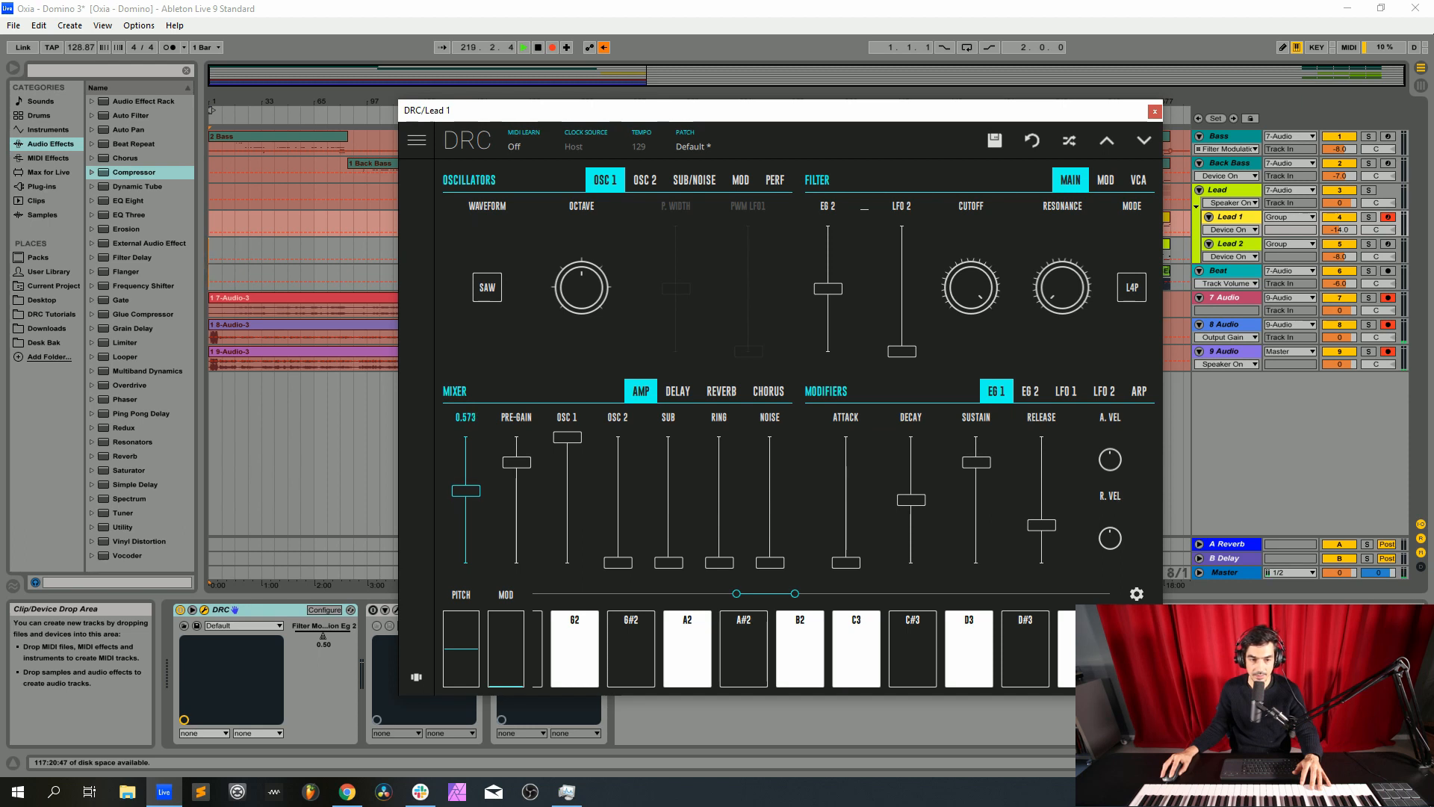
pyautogui.click(693, 147)
pyautogui.click(677, 238)
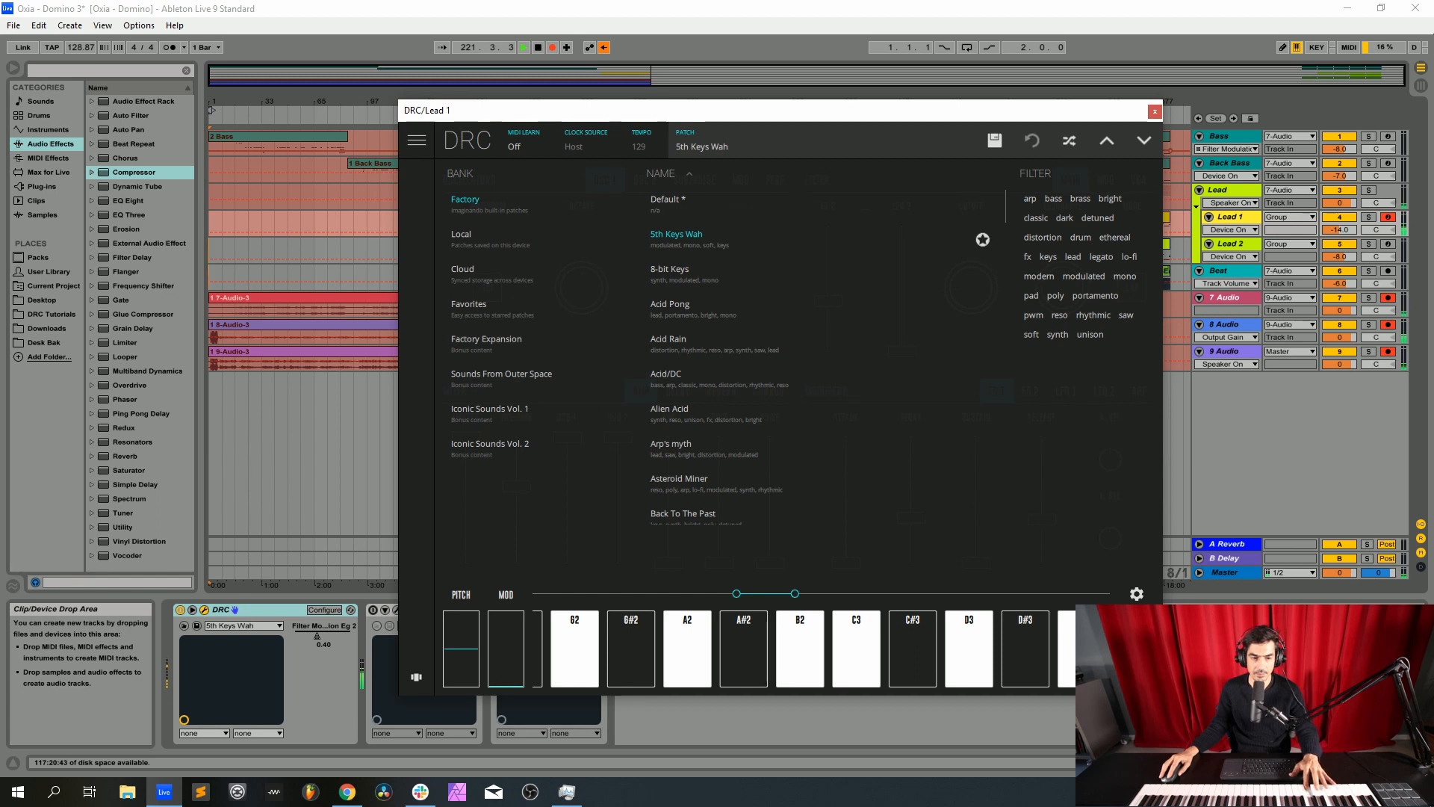
pyautogui.click(668, 204)
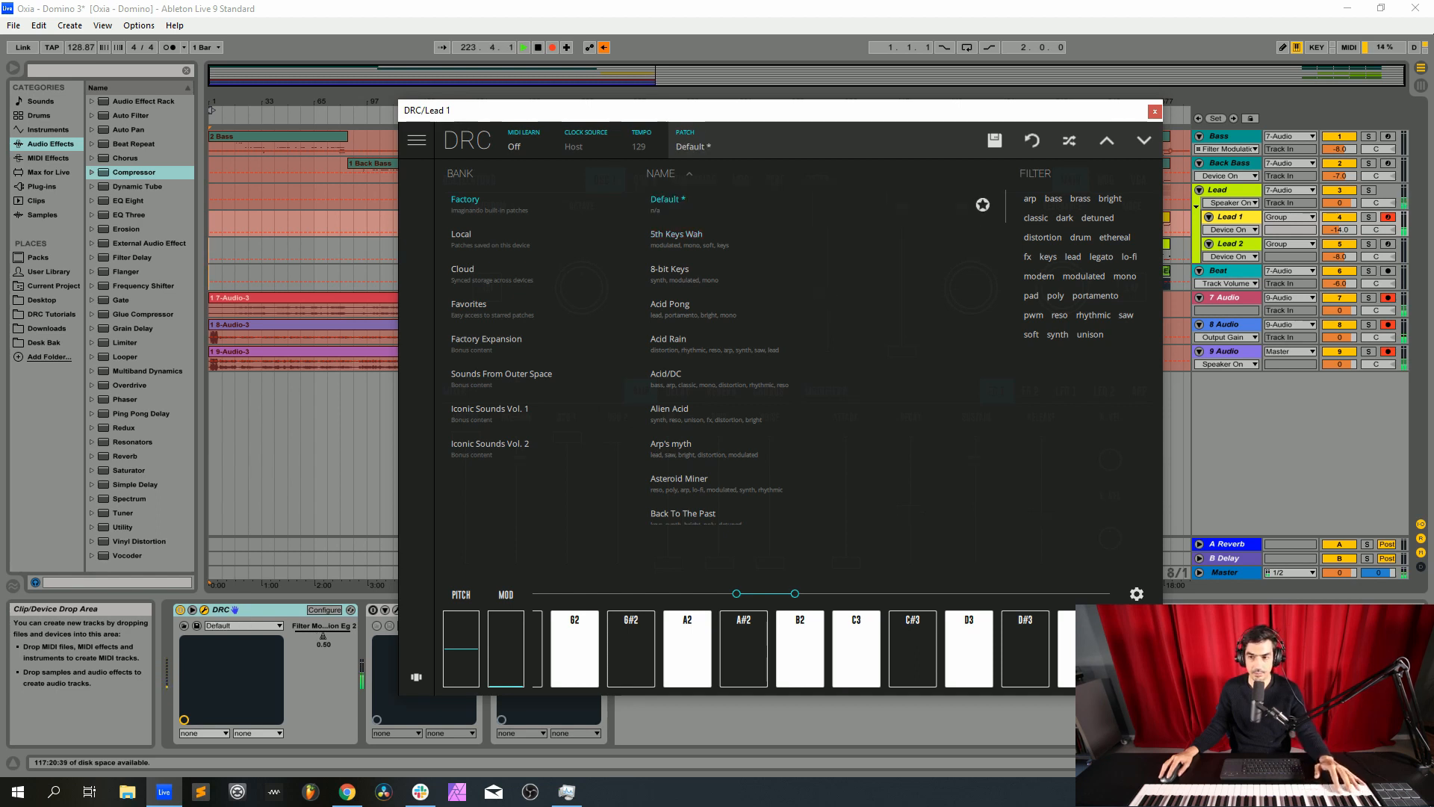
pyautogui.click(694, 142)
# Switch to Session View and deactivate the Compressor, Overdrive and EQ Eight on the Lead group track
pyautogui.press('Tab')
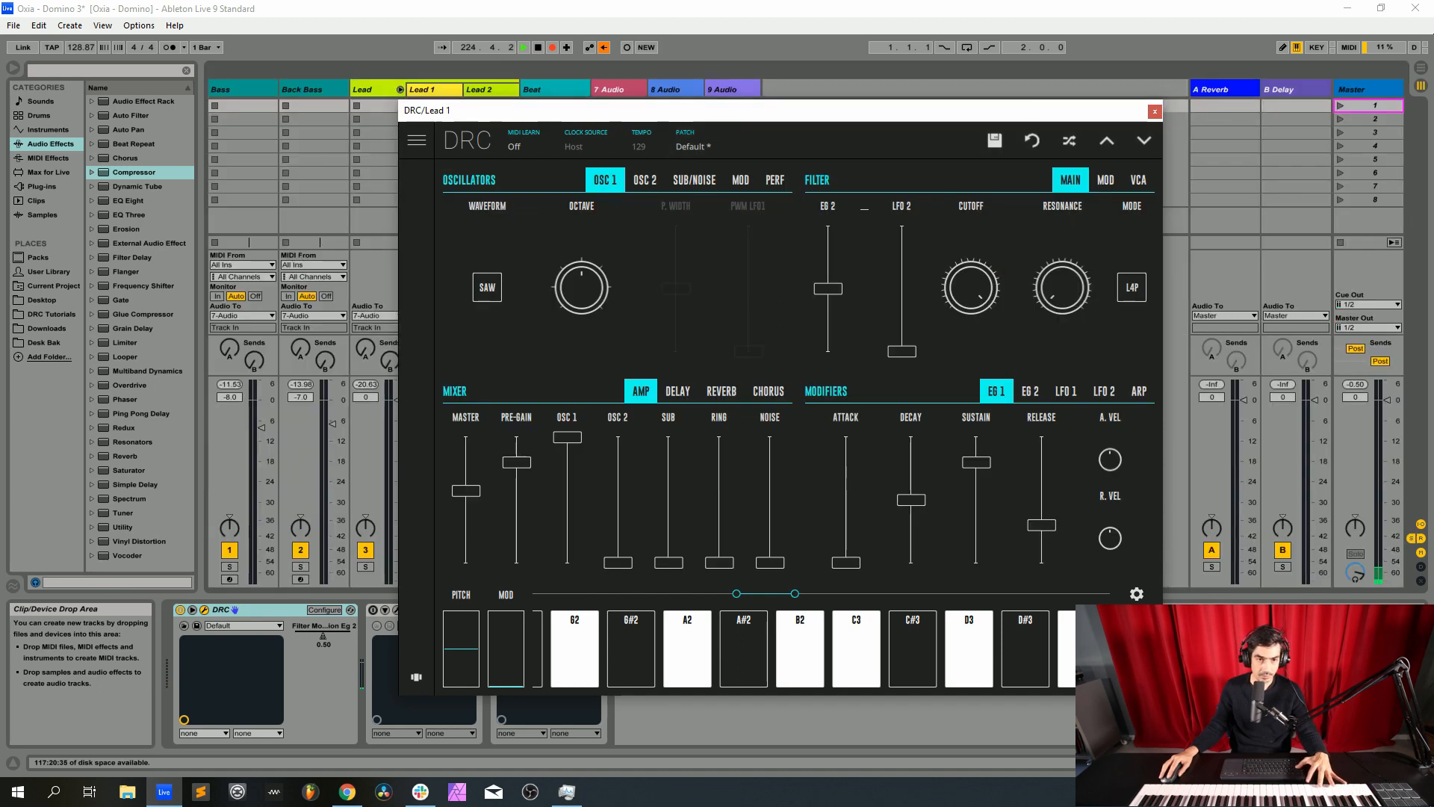
pyautogui.moveTo(559, 111); pyautogui.dragTo(732, 91)
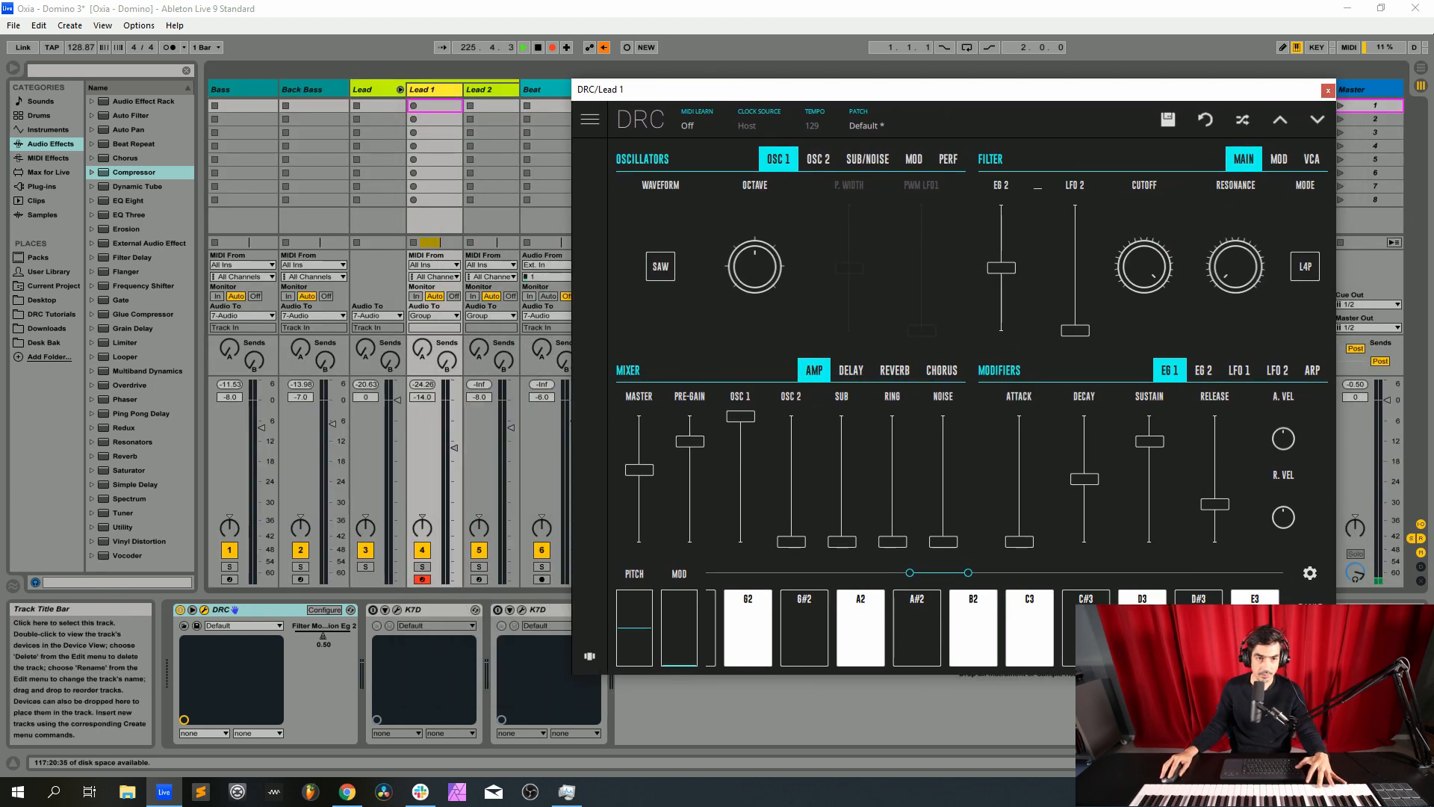
pyautogui.click(368, 89)
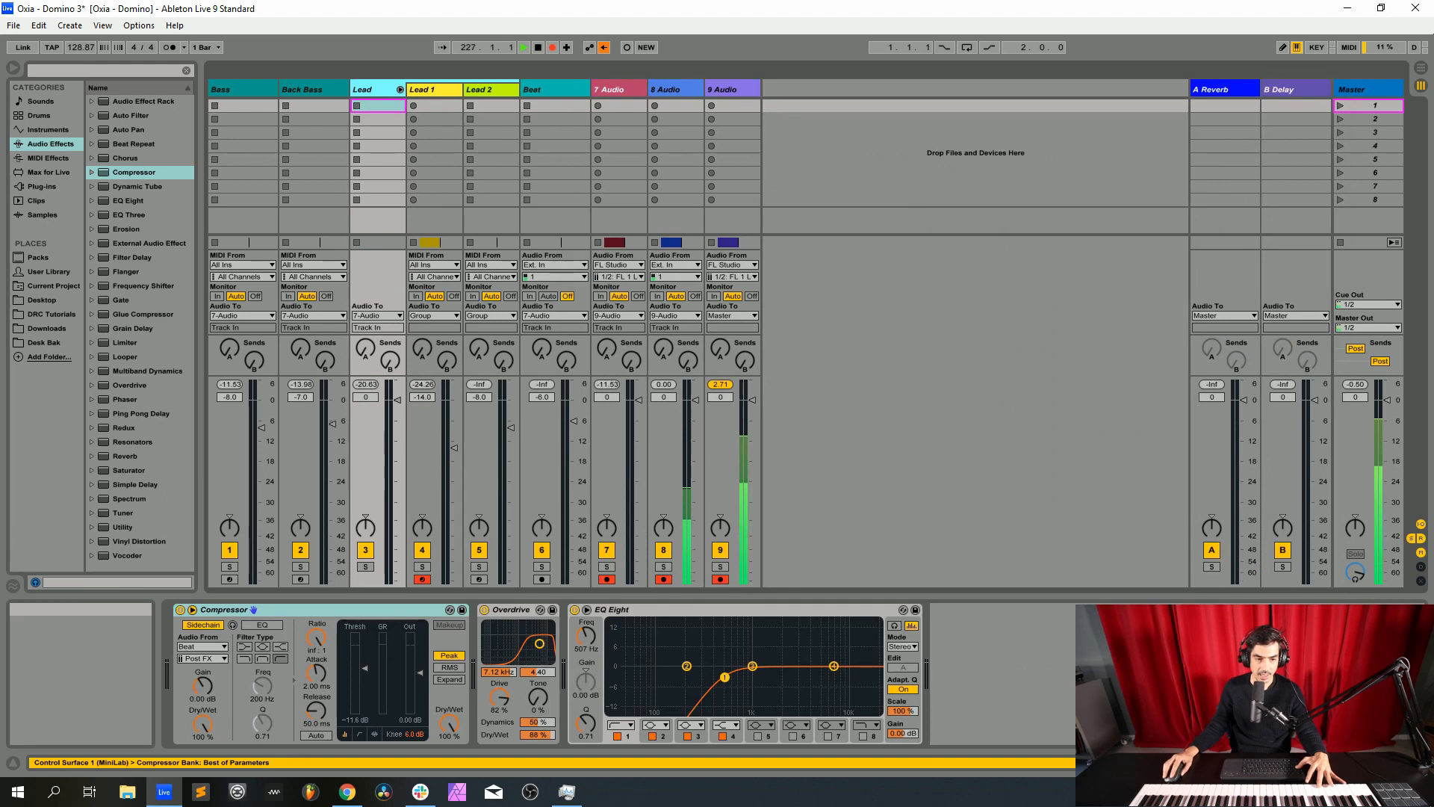
pyautogui.click(180, 610)
pyautogui.click(484, 611)
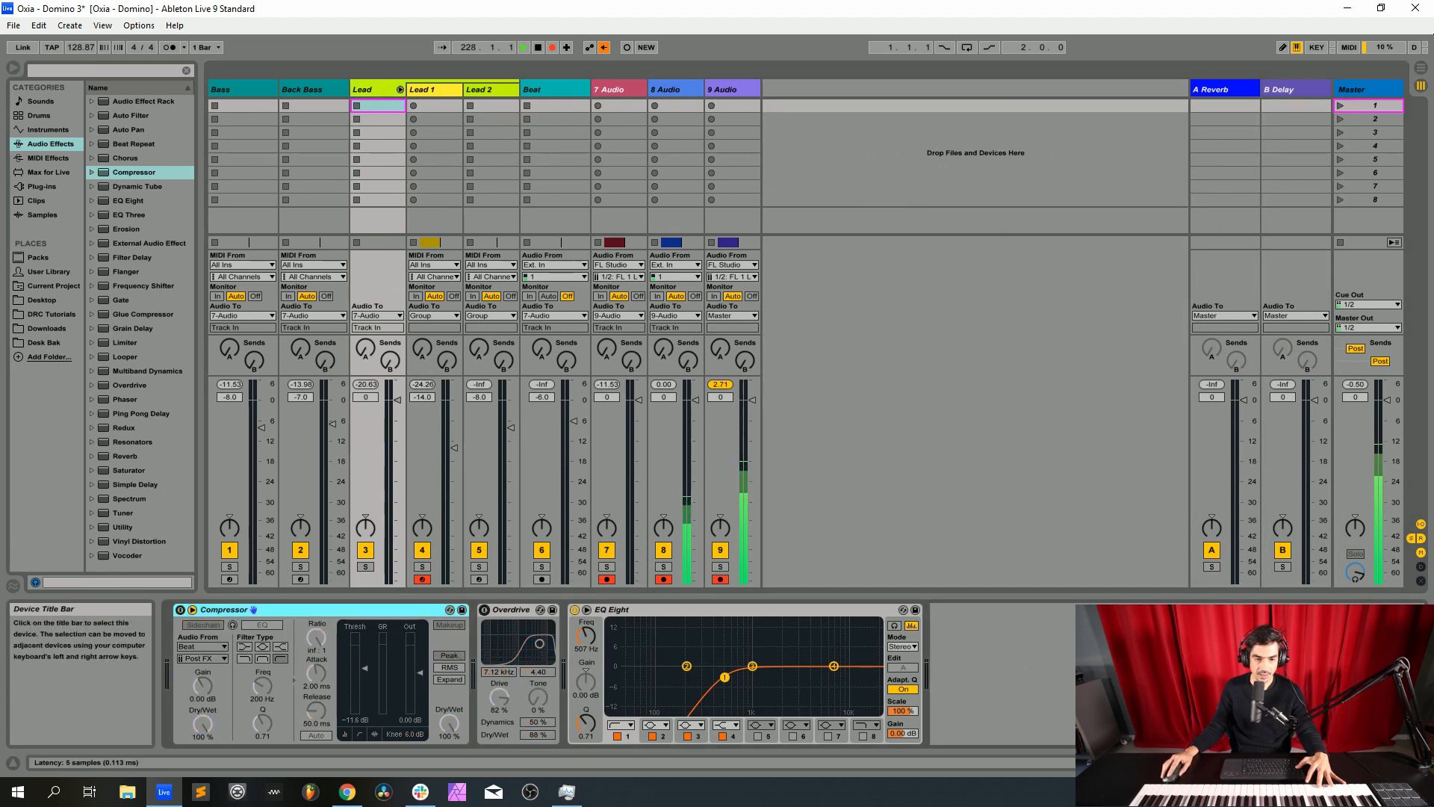
pyautogui.click(574, 610)
# On Lead 1, raise the pre-gain and oscillator 2 levels to maximum and tune oscillator 2 slightly up with its fine control
pyautogui.click(424, 90)
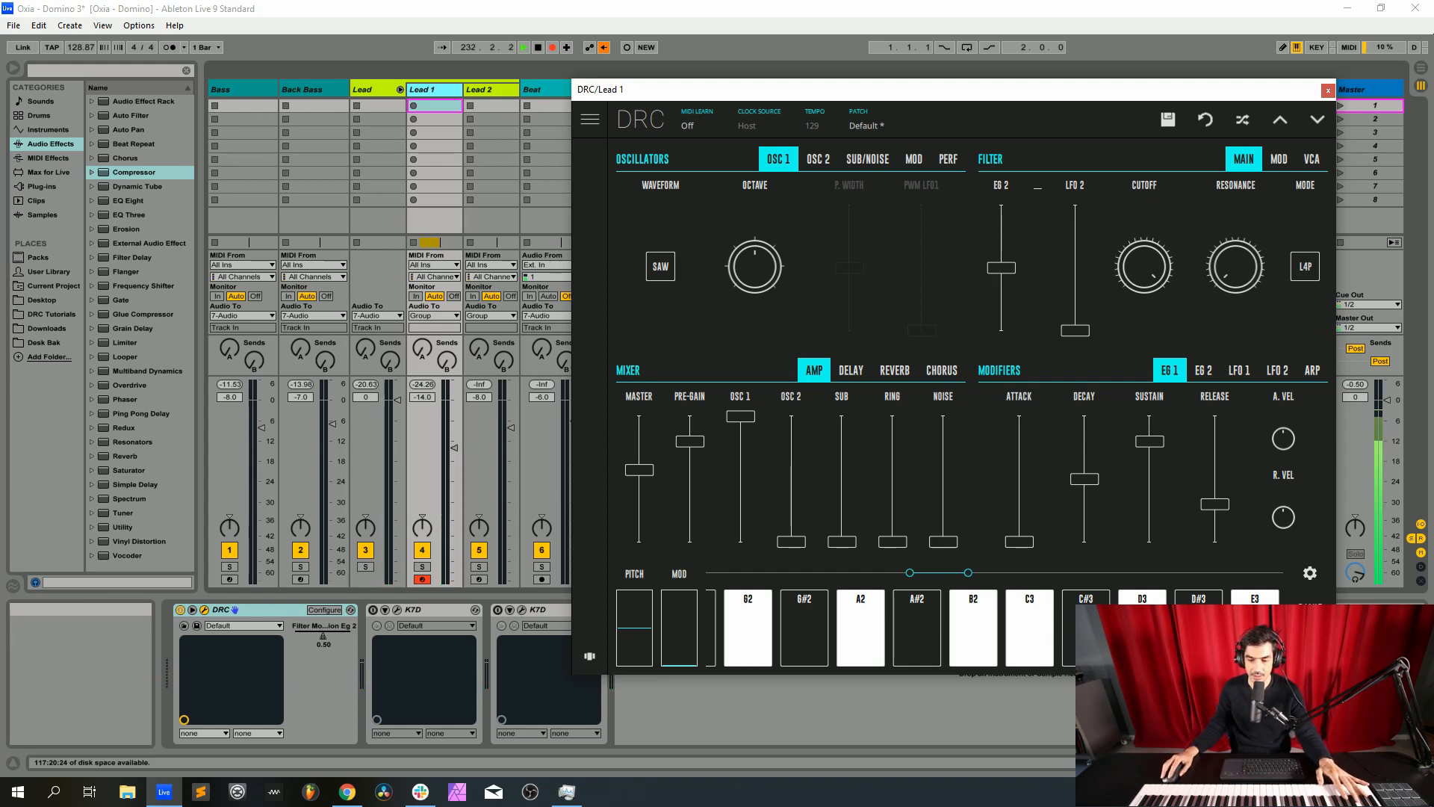
pyautogui.moveTo(640, 470); pyautogui.dragTo(690, 416)
pyautogui.moveTo(791, 542); pyautogui.dragTo(791, 416)
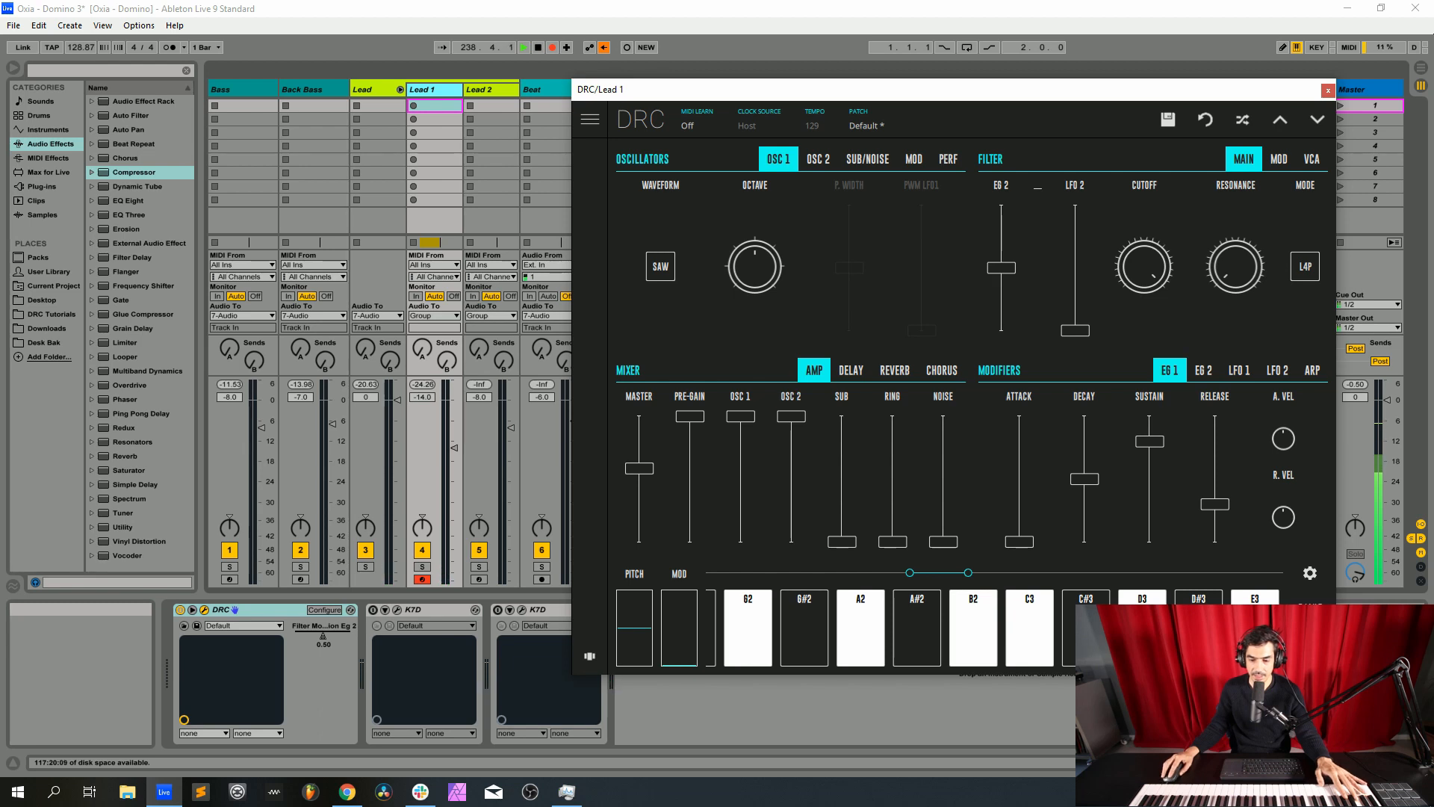
pyautogui.click(818, 158)
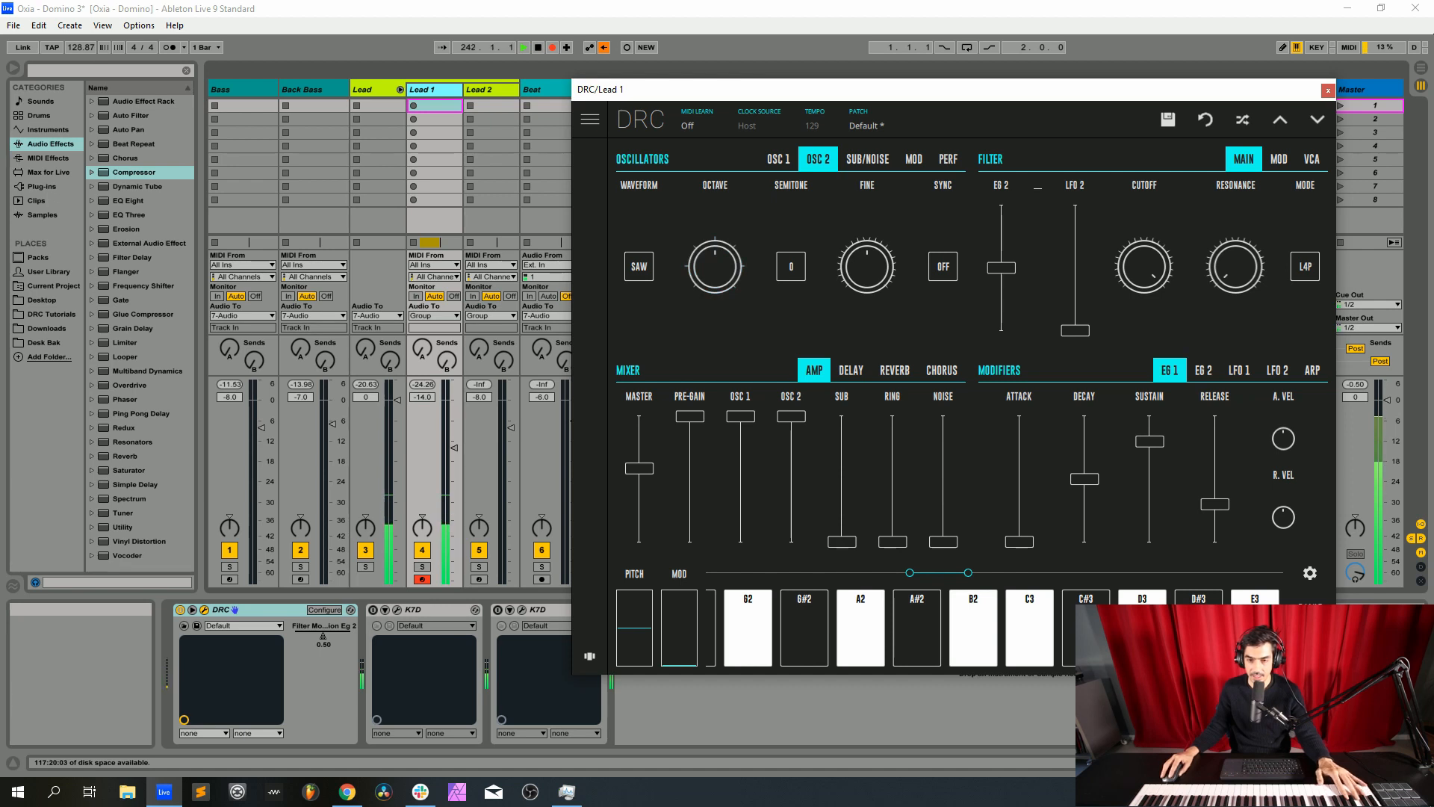
pyautogui.moveTo(866, 266); pyautogui.dragTo(866, 252)
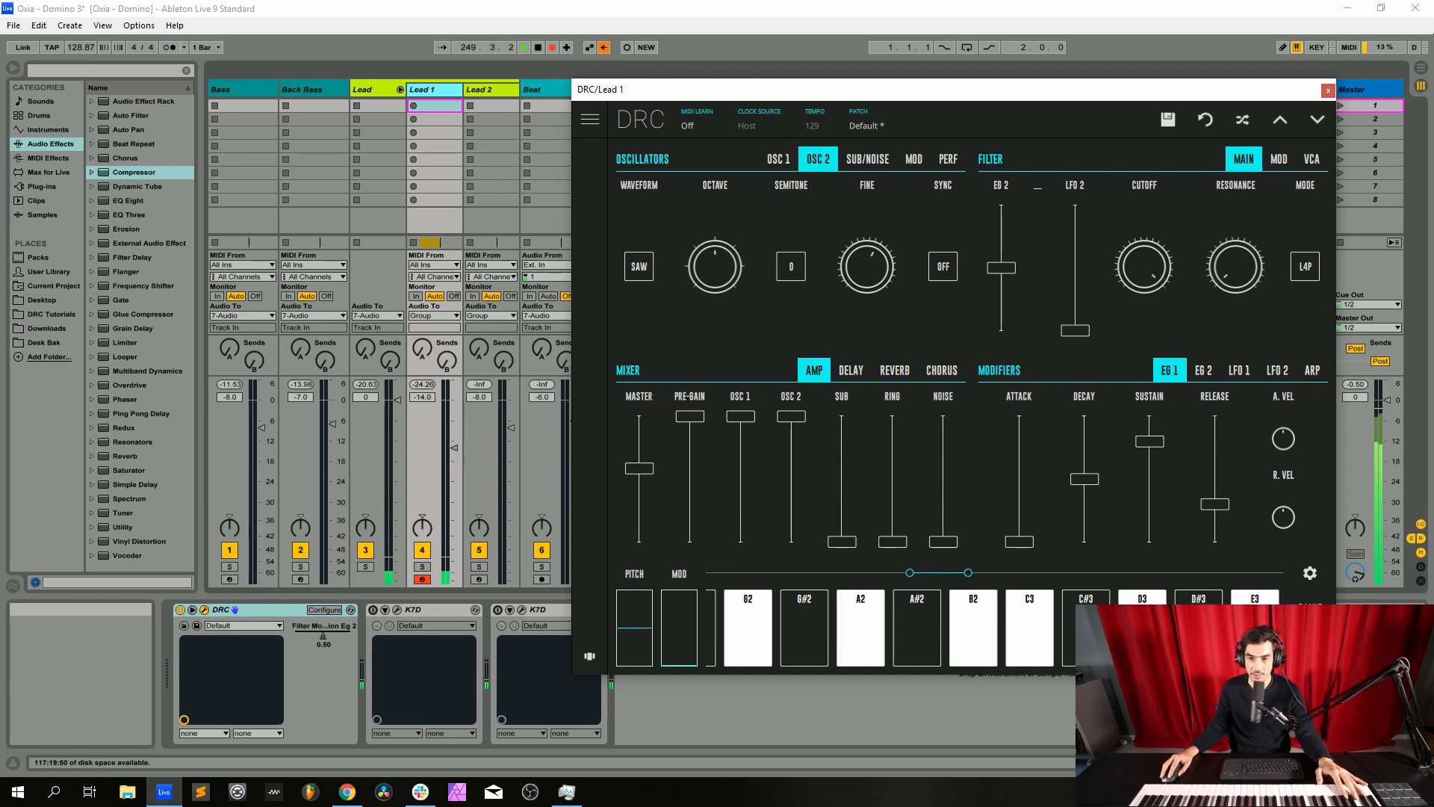
# Set the Lead 1 filter's EG 2 amount to 0.00 and lower its cutoff to about a third
pyautogui.moveTo(1000, 267); pyautogui.dragTo(1001, 331)
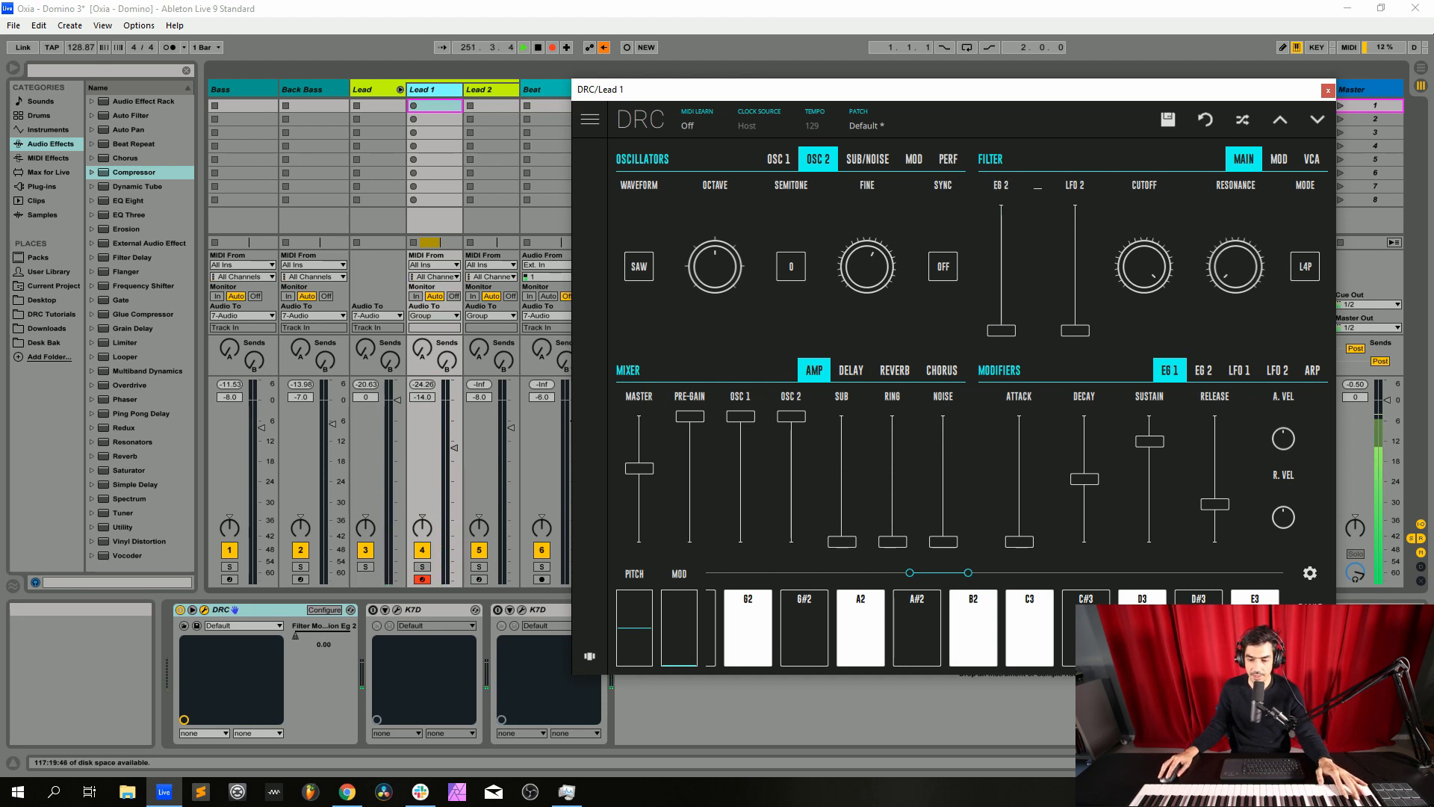
pyautogui.moveTo(1144, 266); pyautogui.dragTo(1145, 303)
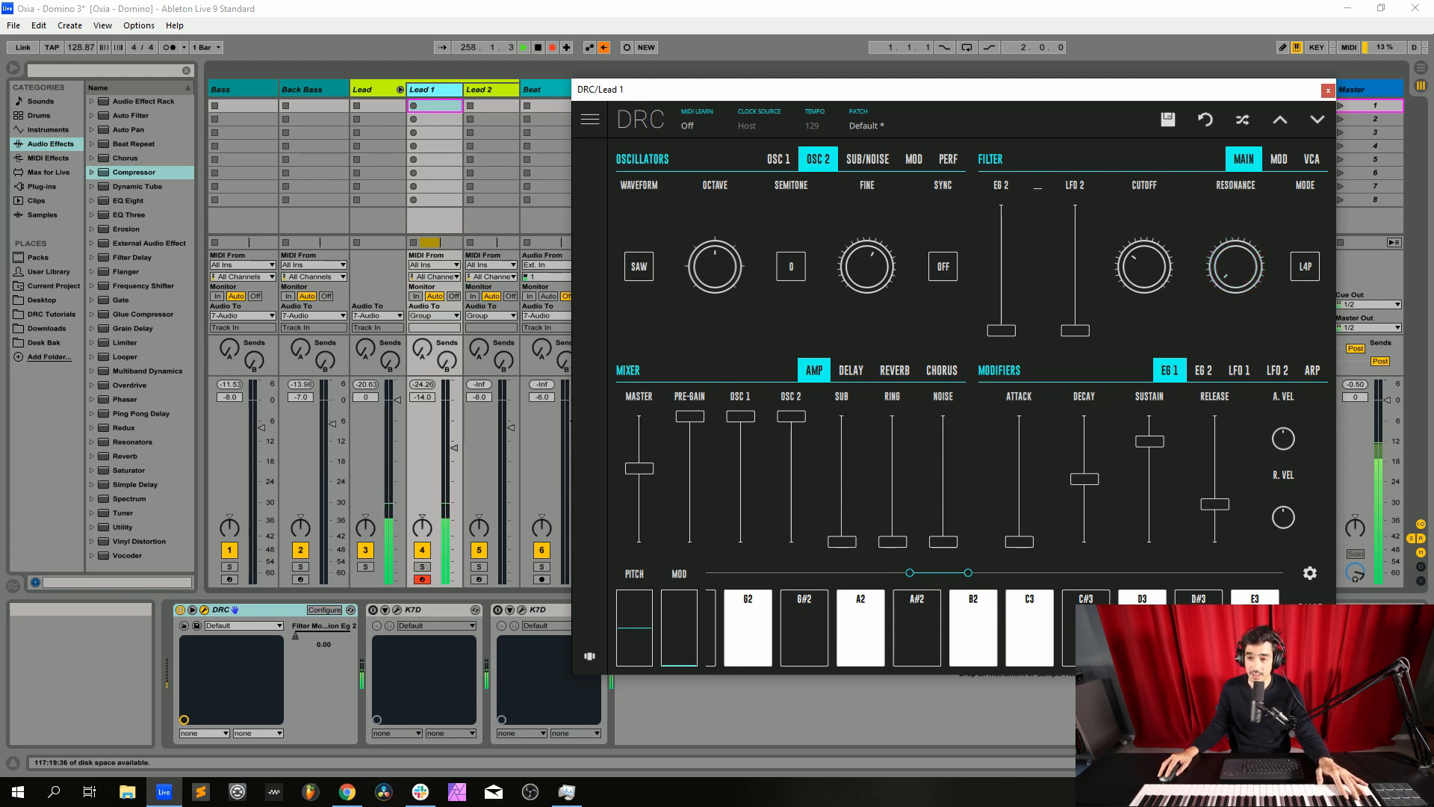
# Set the Lead 1 filter mode to B2P, its keyboard modulation to minimum and its velocity modulation to about a third of the range
pyautogui.click(1304, 267)
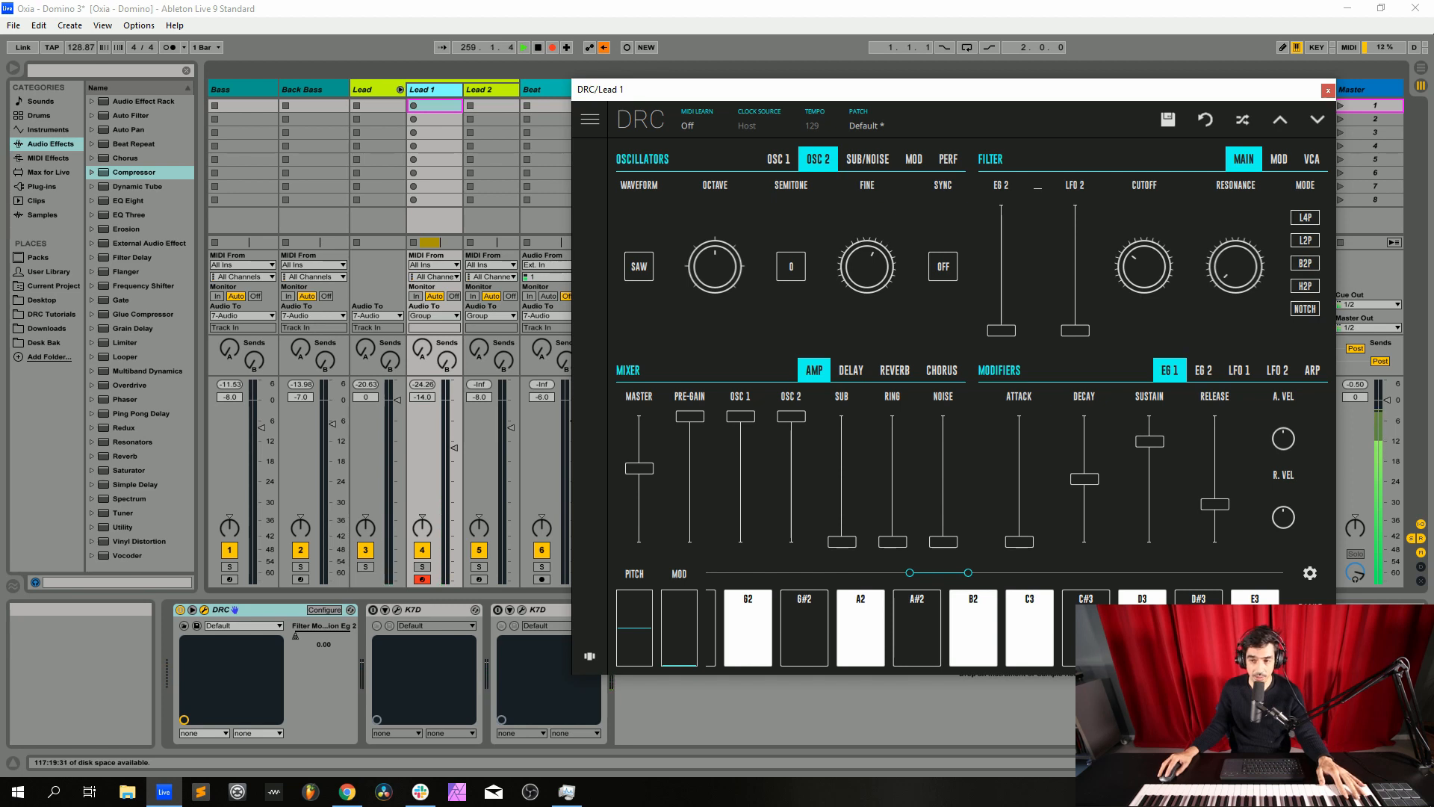
pyautogui.click(1305, 263)
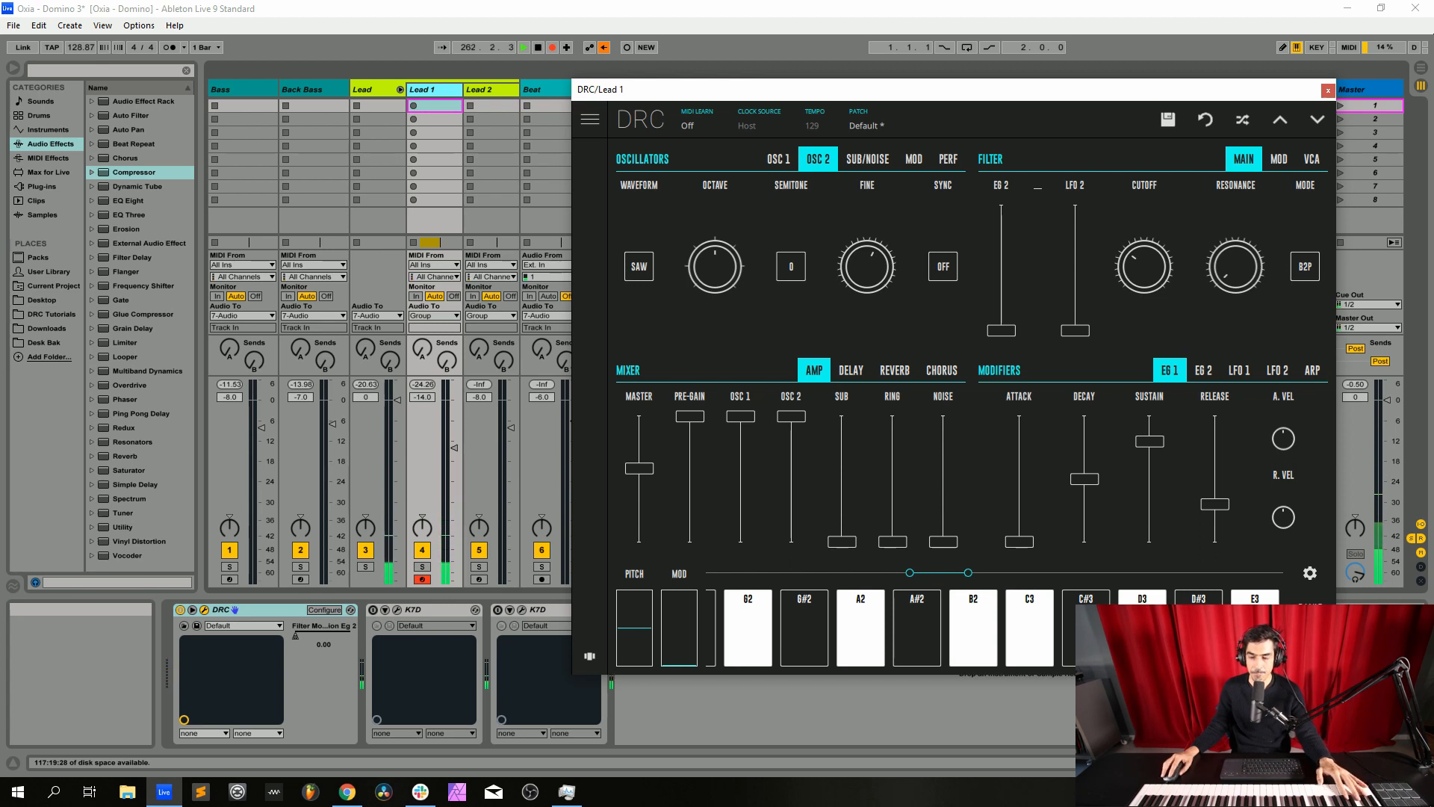
pyautogui.click(1279, 159)
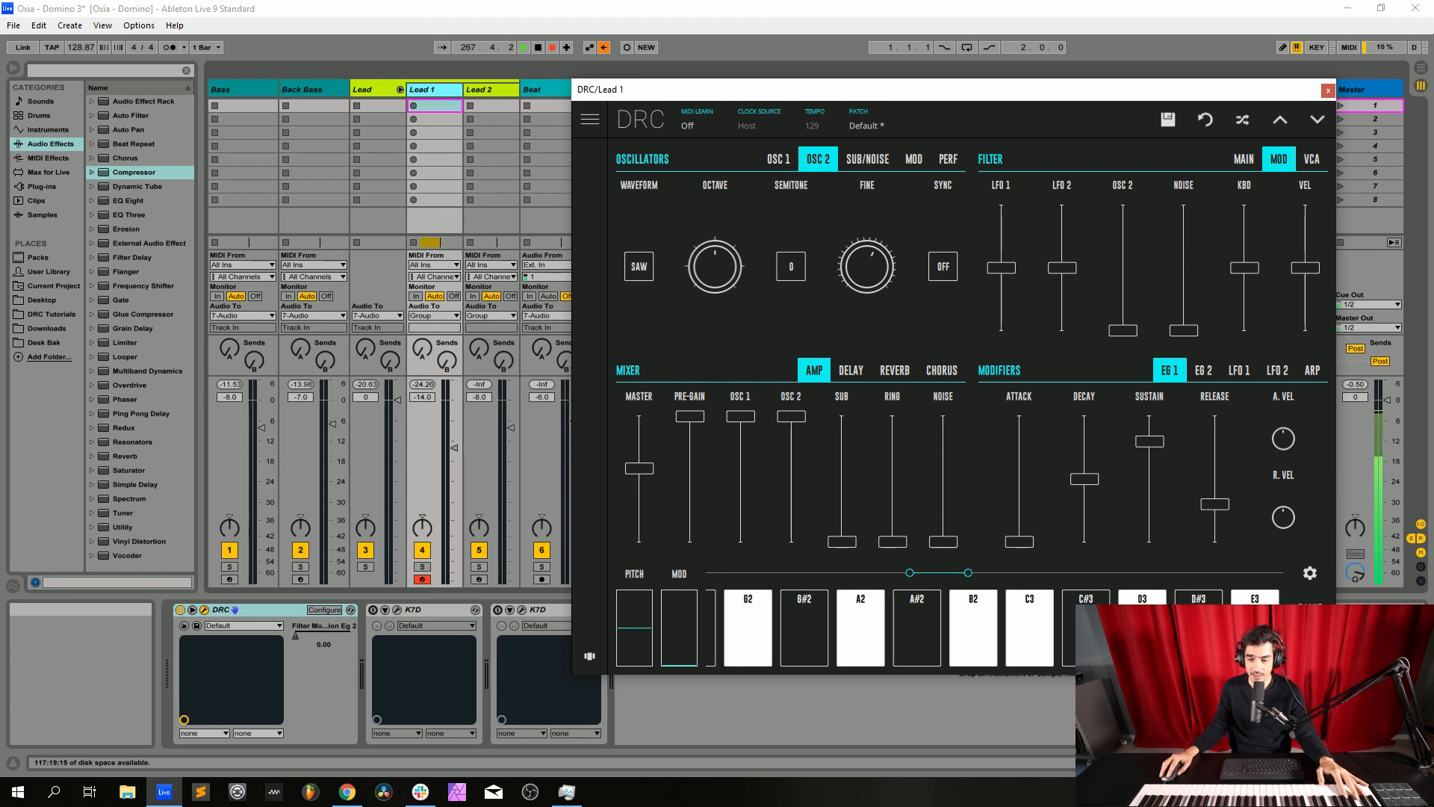
pyautogui.moveTo(1244, 268); pyautogui.dragTo(1244, 331)
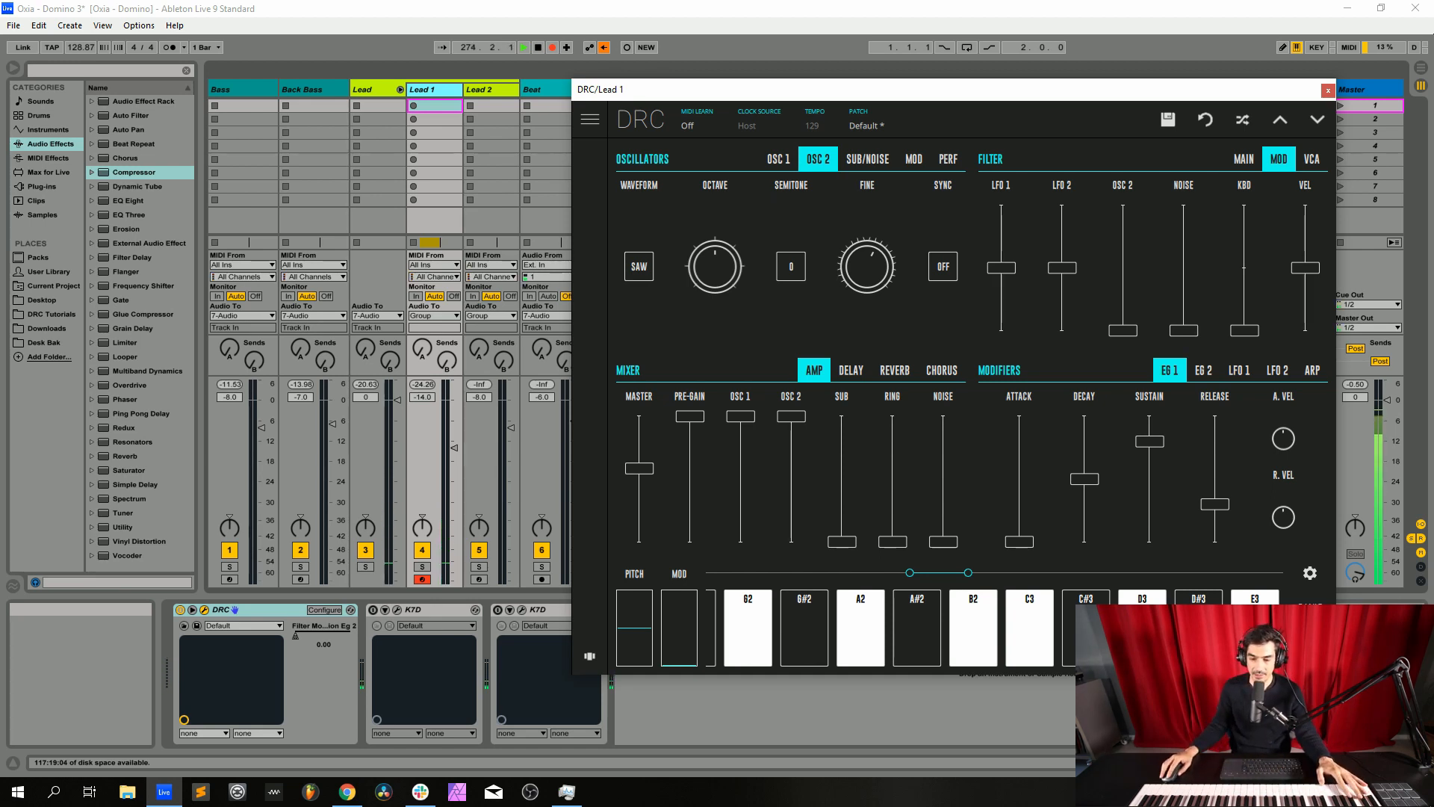
pyautogui.moveTo(1305, 268); pyautogui.dragTo(1304, 282)
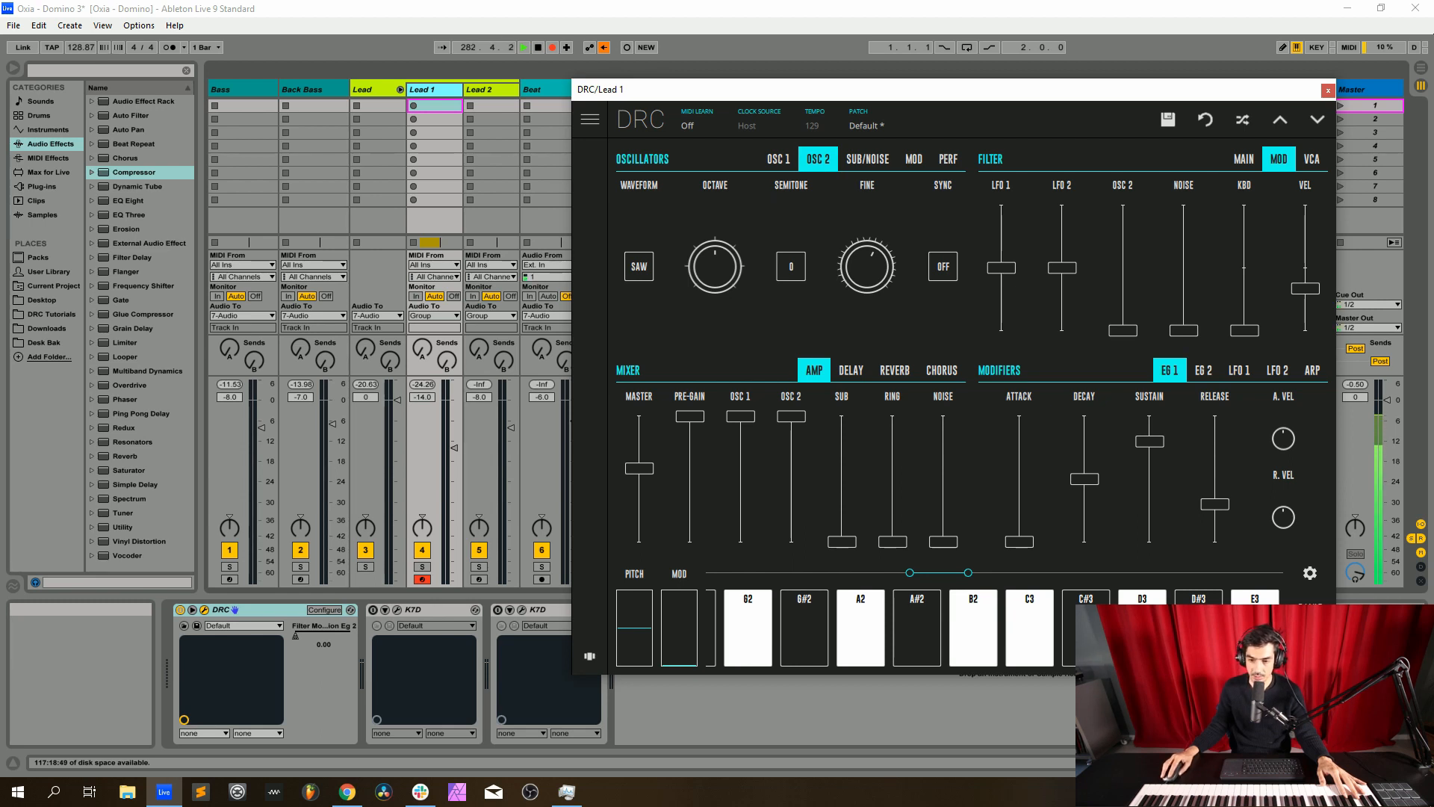
# Shape Lead 1's EG 1 with a slightly raised attack, mid decay, sustain just above a quarter and near-minimum release
pyautogui.moveTo(1019, 542); pyautogui.dragTo(1019, 530)
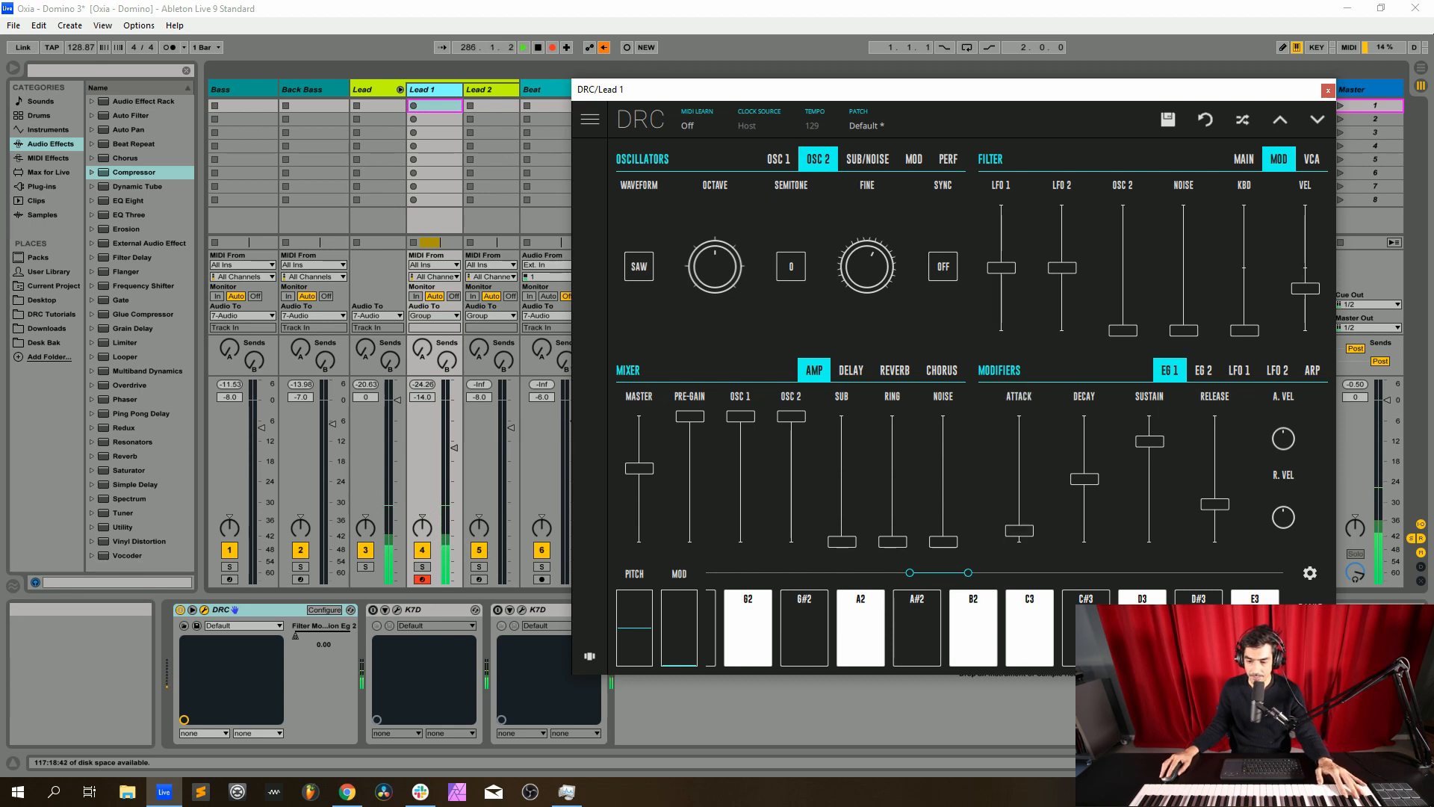
pyautogui.moveTo(1084, 479); pyautogui.dragTo(1084, 483)
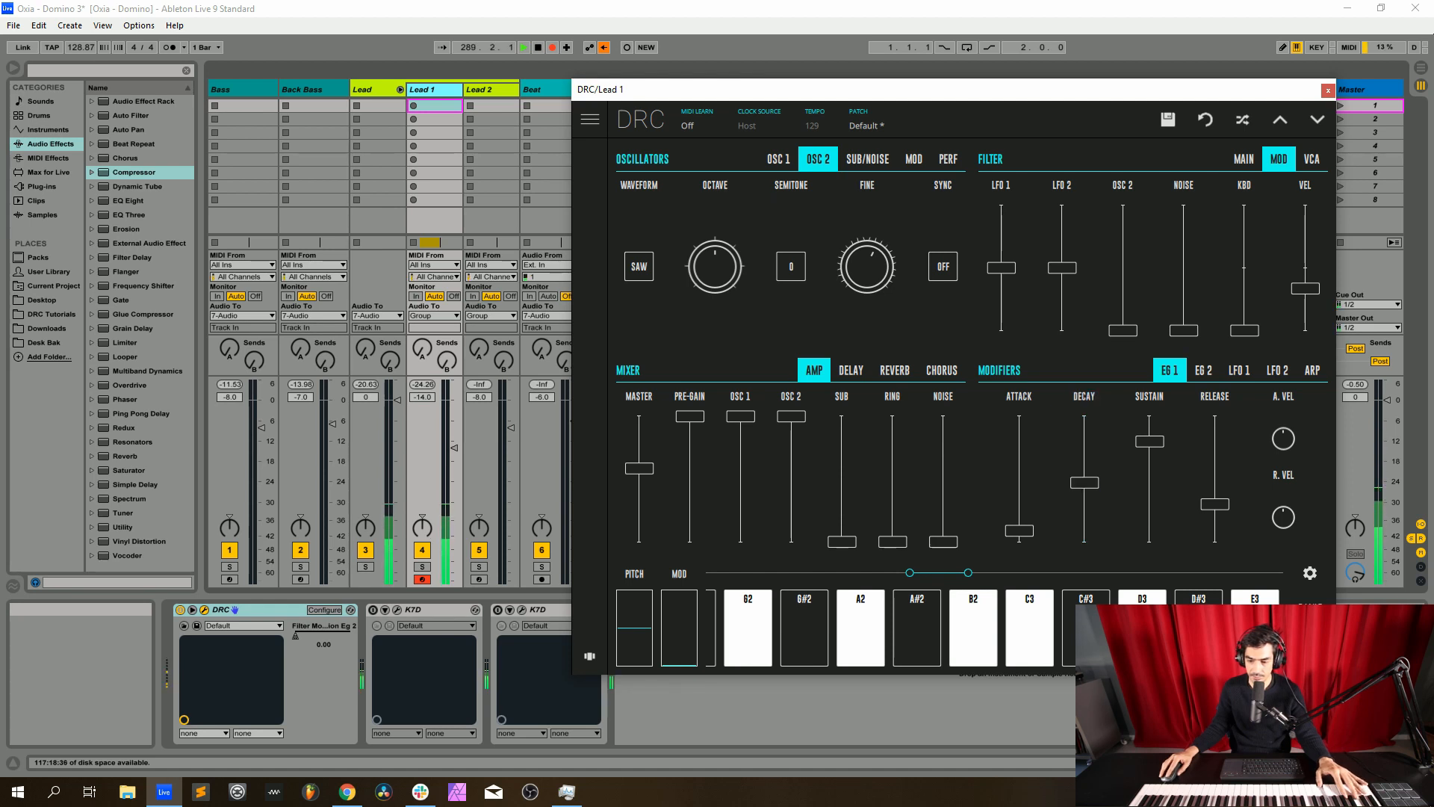
pyautogui.moveTo(1150, 441); pyautogui.dragTo(1149, 517)
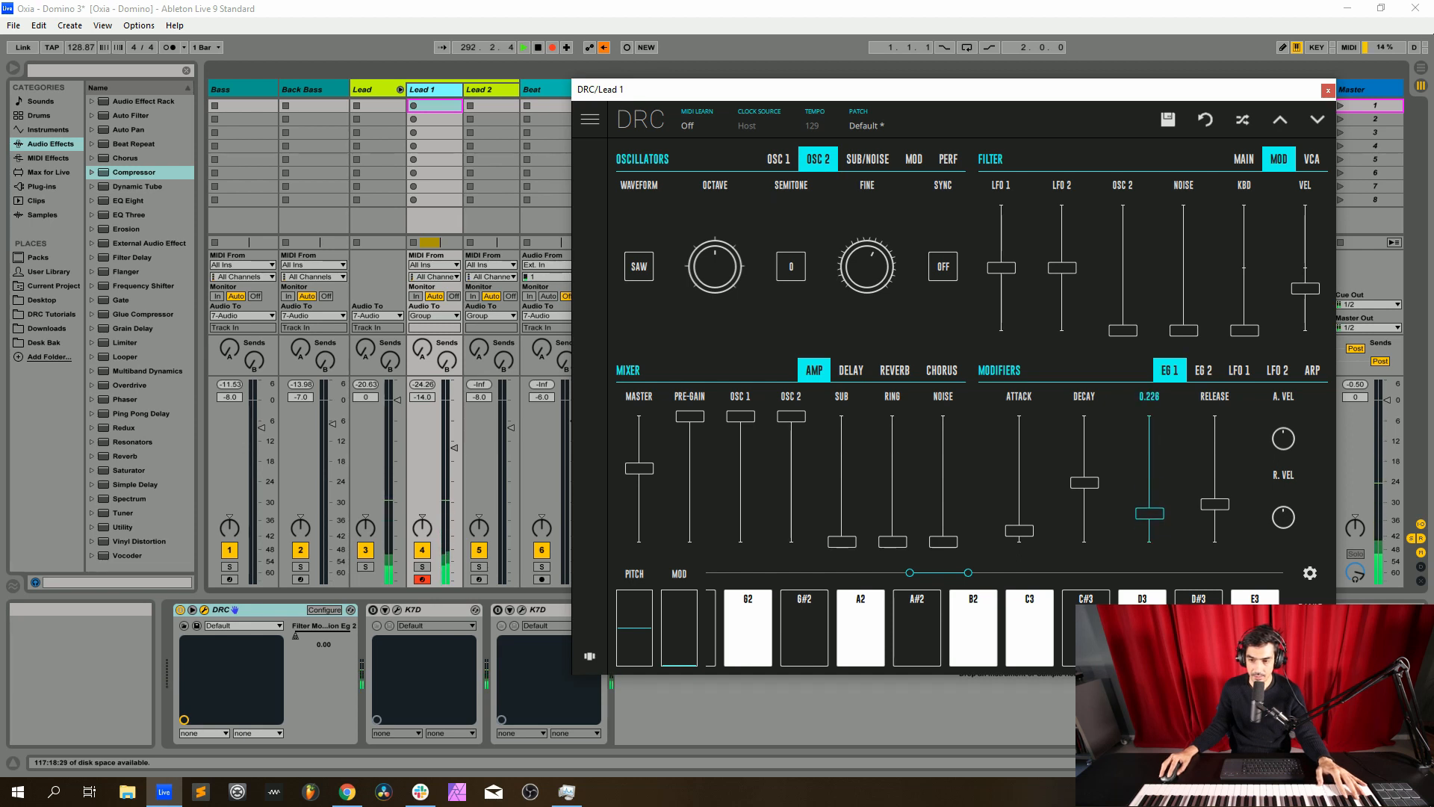
pyautogui.moveTo(1149, 513); pyautogui.dragTo(1150, 506)
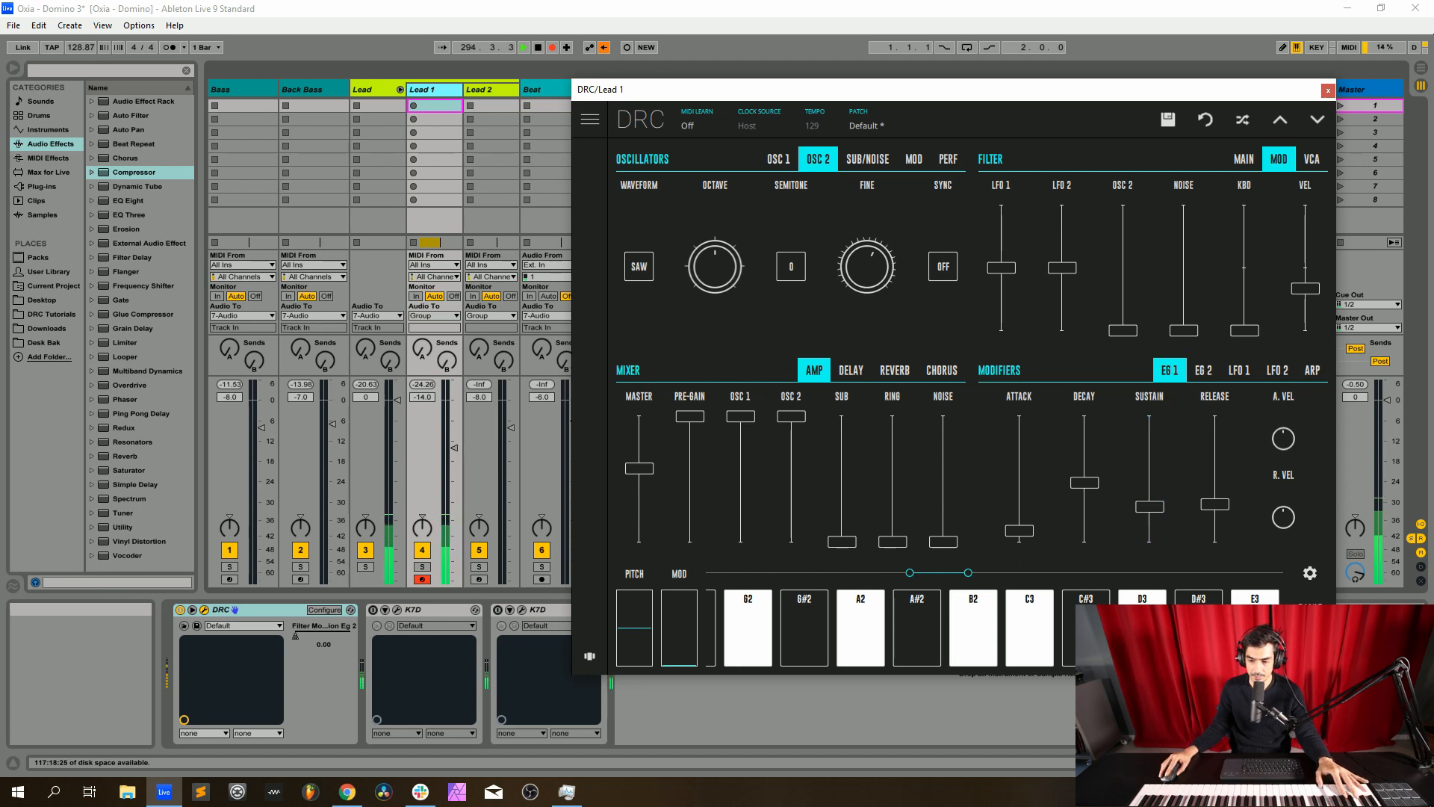
pyautogui.moveTo(1214, 505); pyautogui.dragTo(1214, 535)
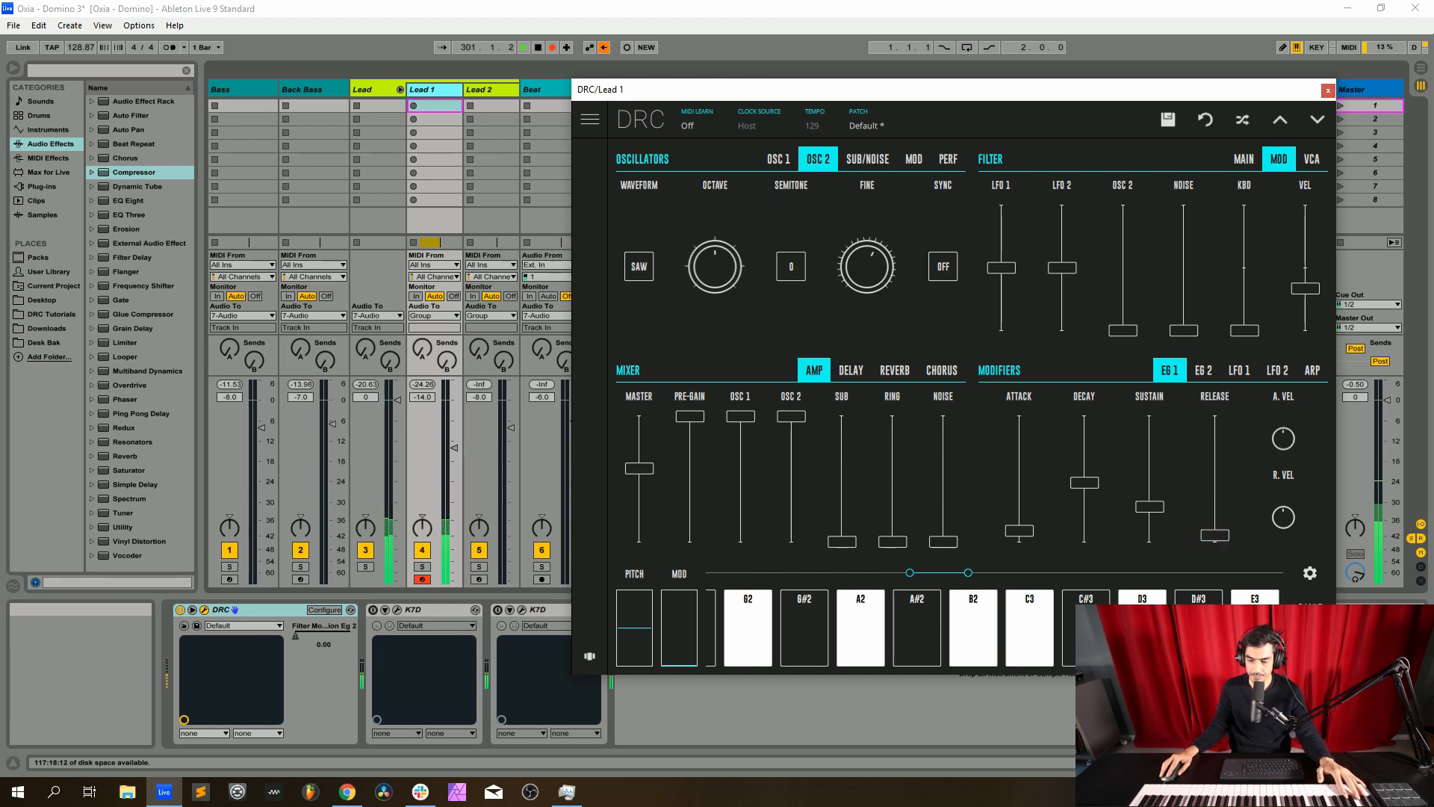
# Shape Lead 1's EG 2 with a slightly raised attack, minimum decay, maximum sustain and release of about 0.2
pyautogui.click(1204, 370)
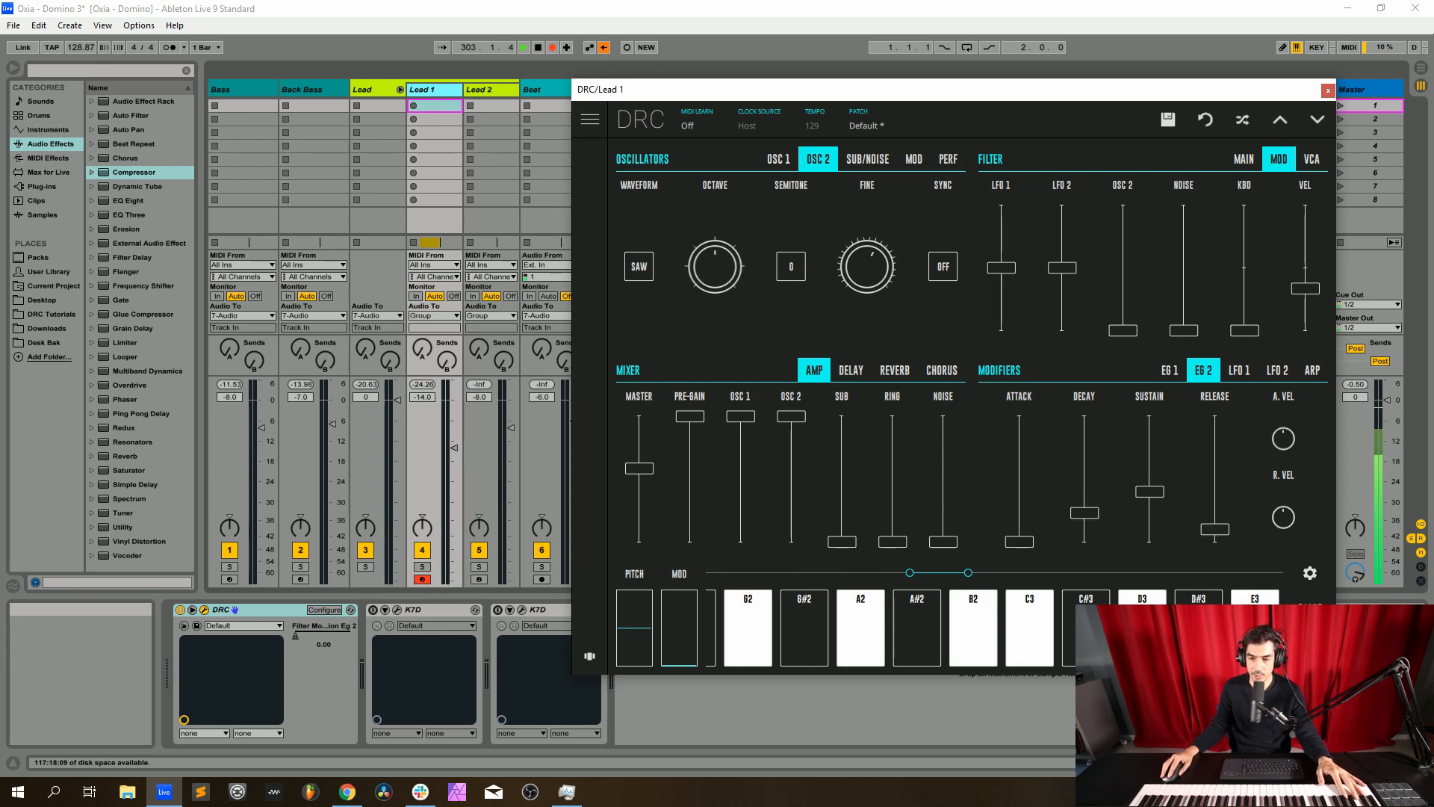
pyautogui.moveTo(1018, 541); pyautogui.dragTo(1019, 521)
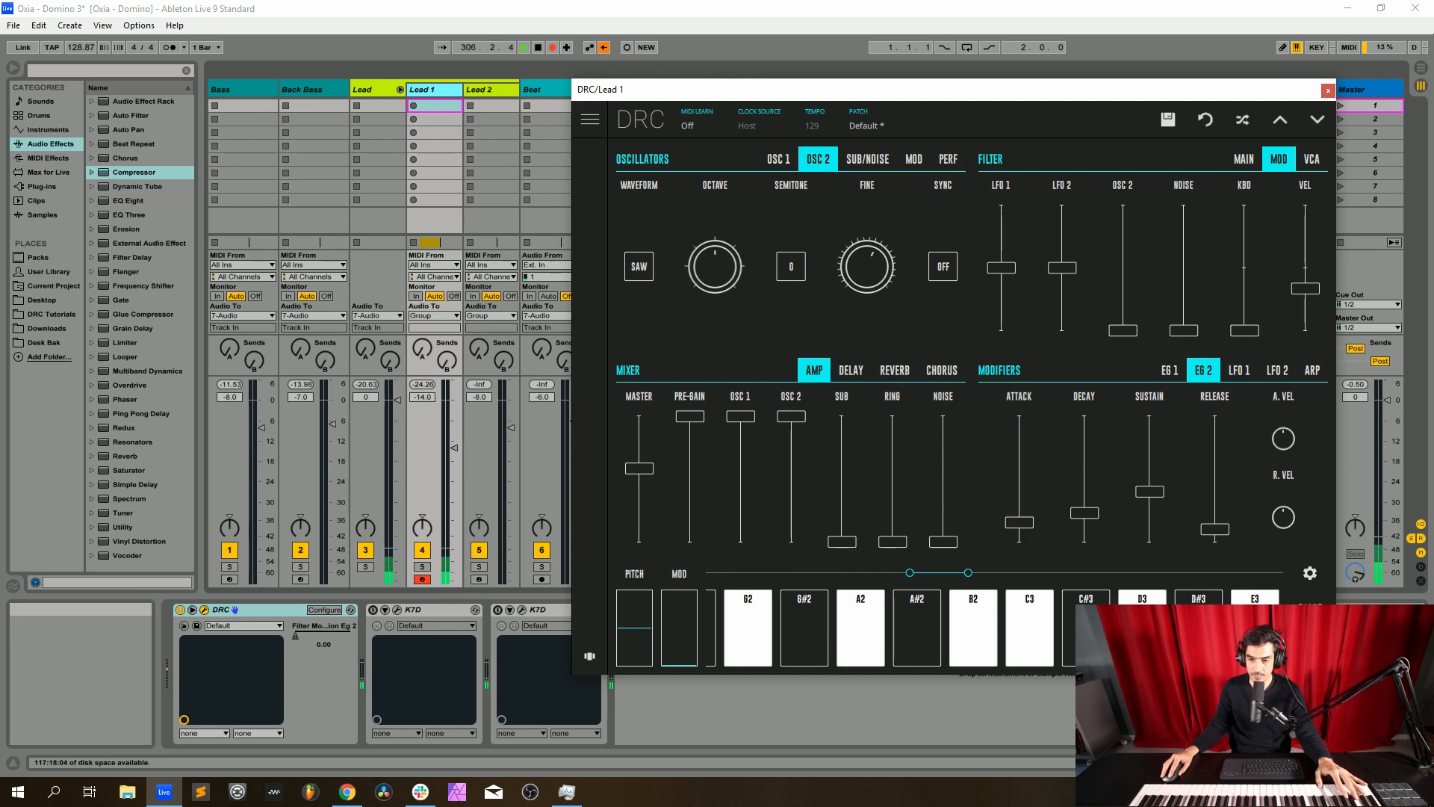
pyautogui.moveTo(1018, 521); pyautogui.dragTo(1084, 542)
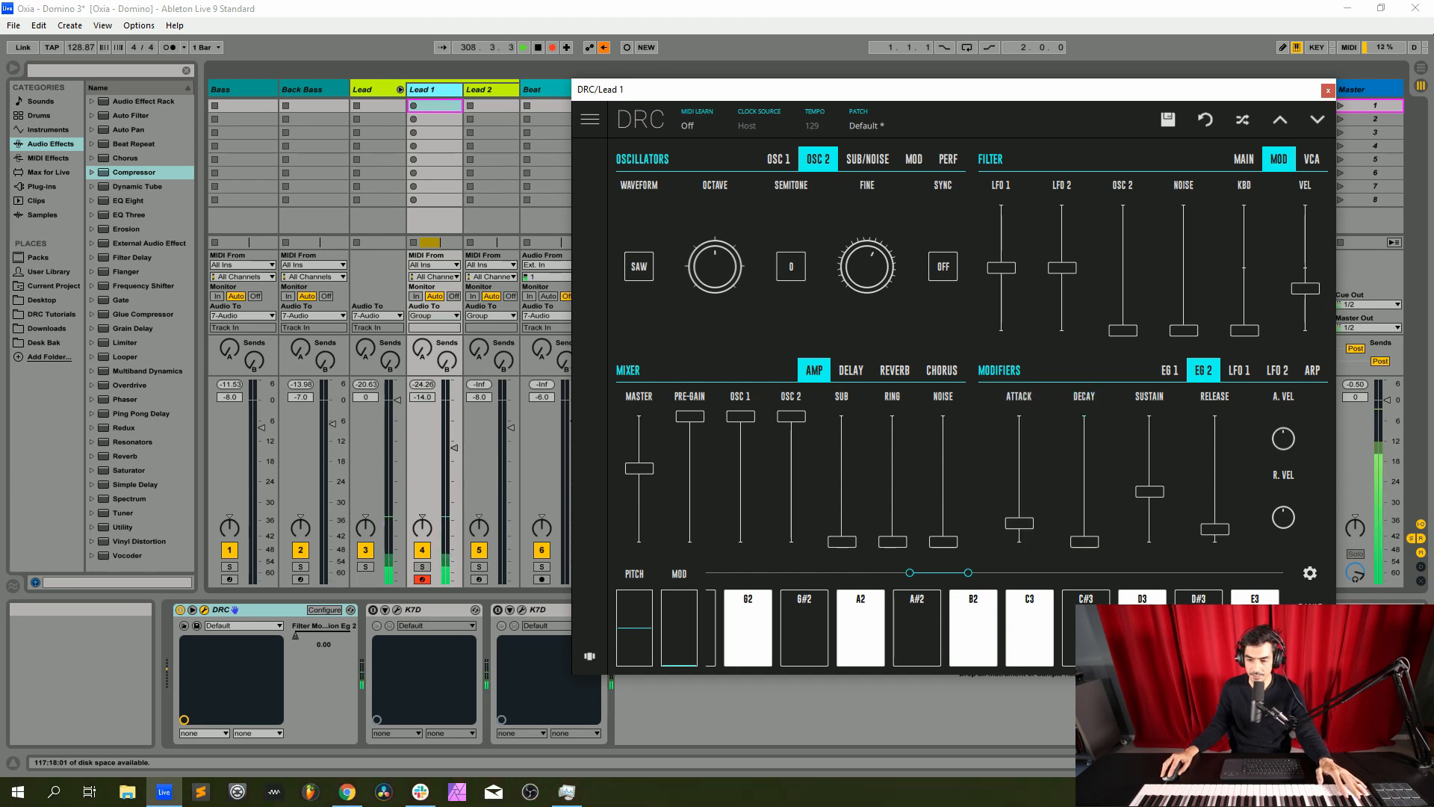
pyautogui.moveTo(1150, 490); pyautogui.dragTo(1150, 416)
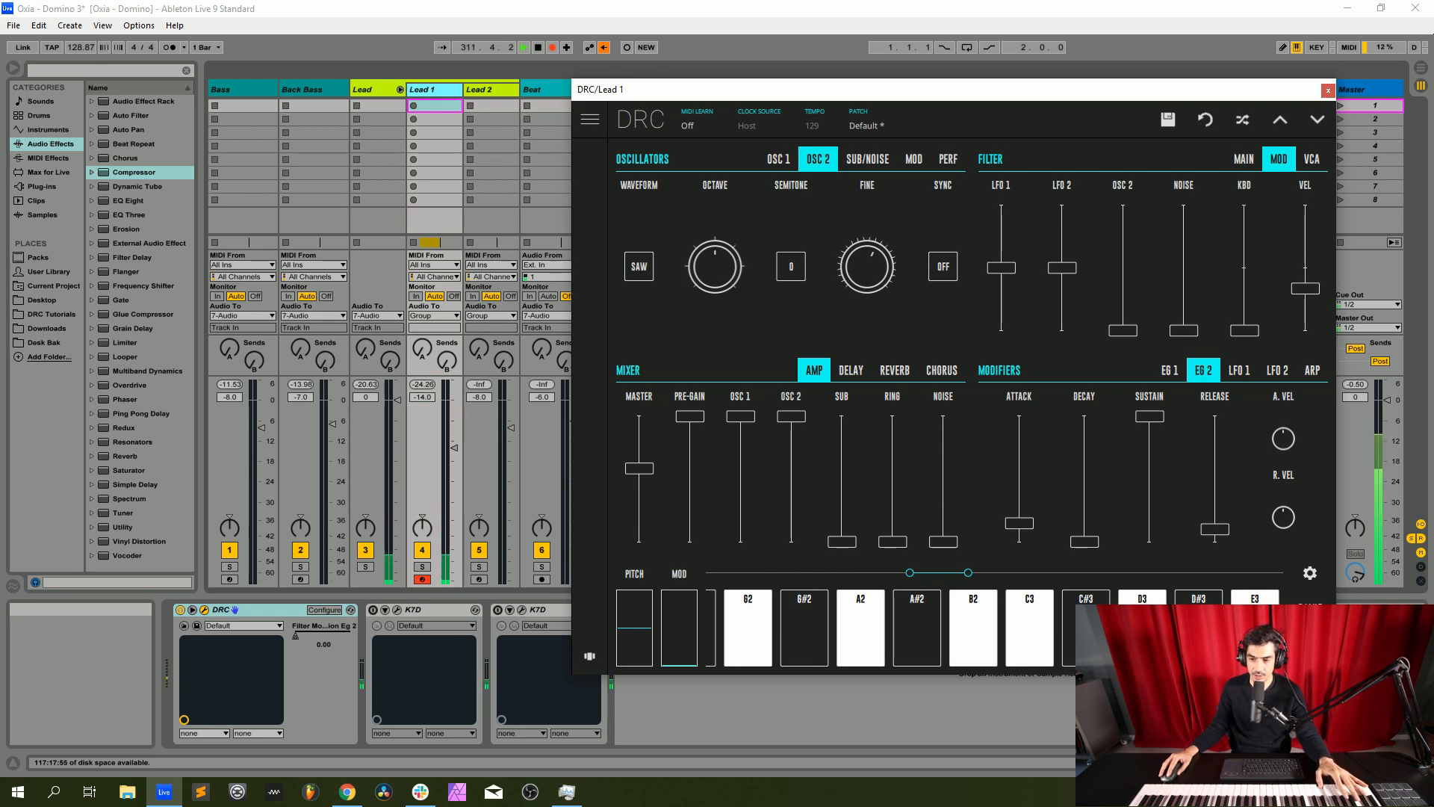
pyautogui.moveTo(1214, 528); pyautogui.dragTo(1214, 516)
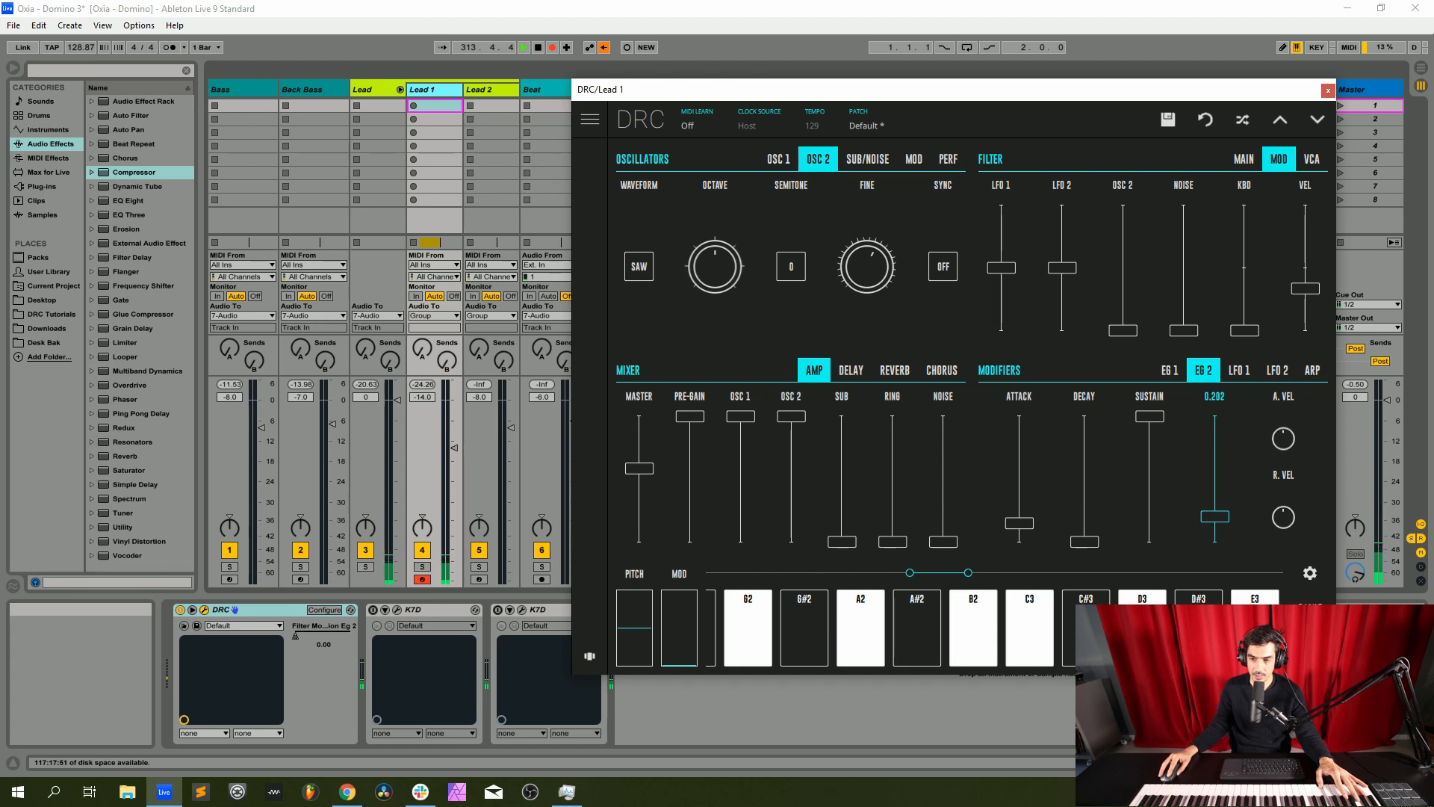
pyautogui.moveTo(1215, 514); pyautogui.dragTo(1215, 514)
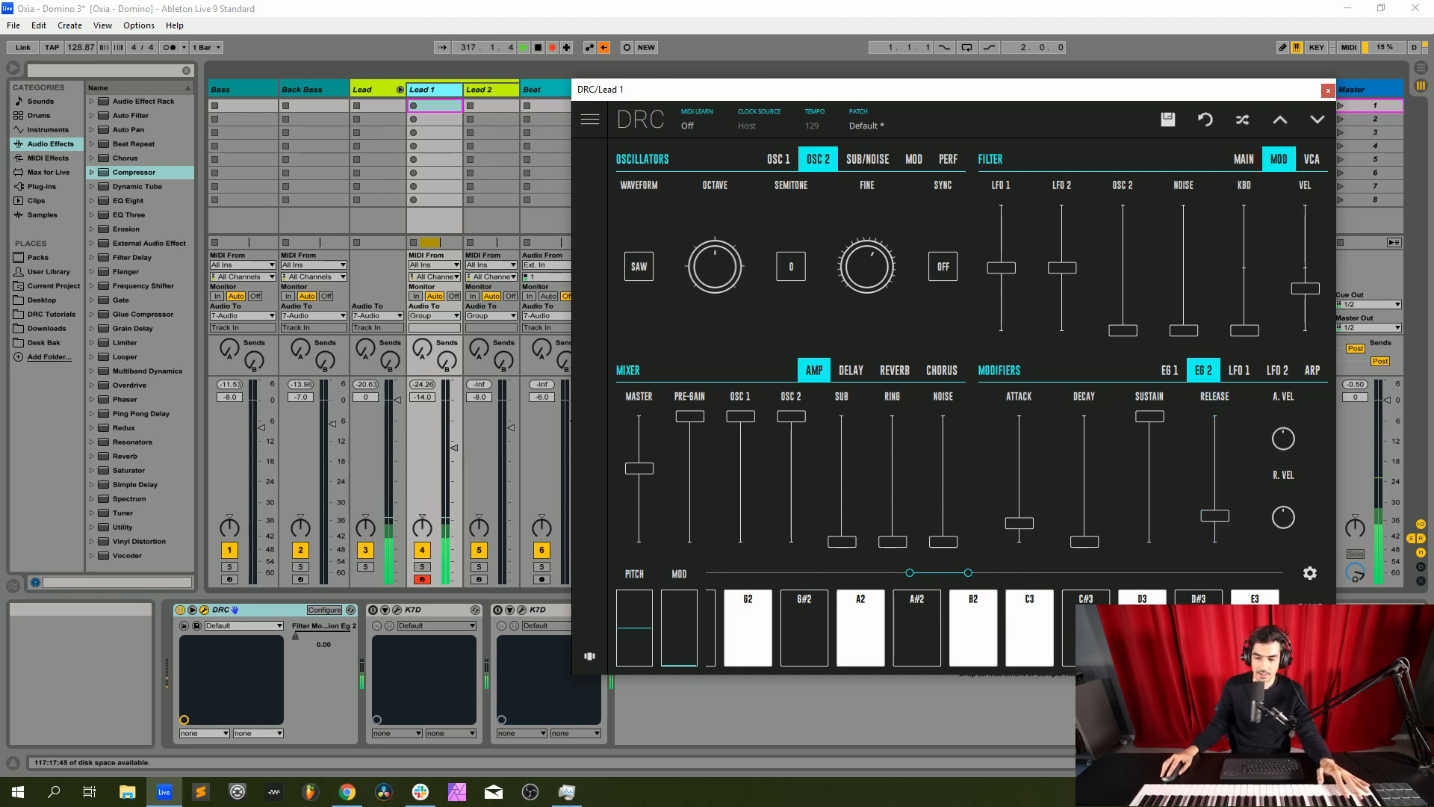
# Set Lead 1's reverb decay to about half and its amount to about a tenth, and close the synth window
pyautogui.click(894, 370)
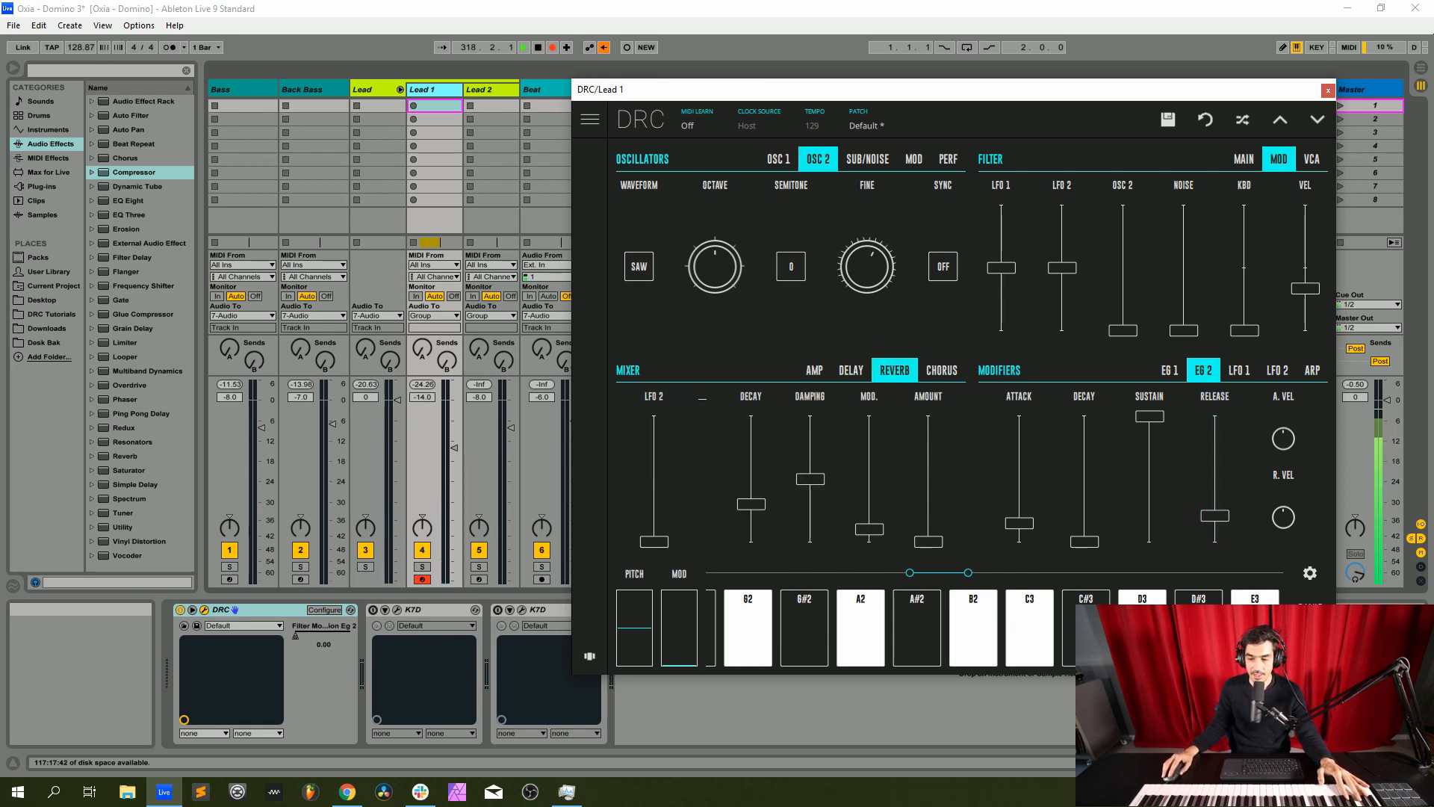
pyautogui.moveTo(751, 503); pyautogui.dragTo(751, 478)
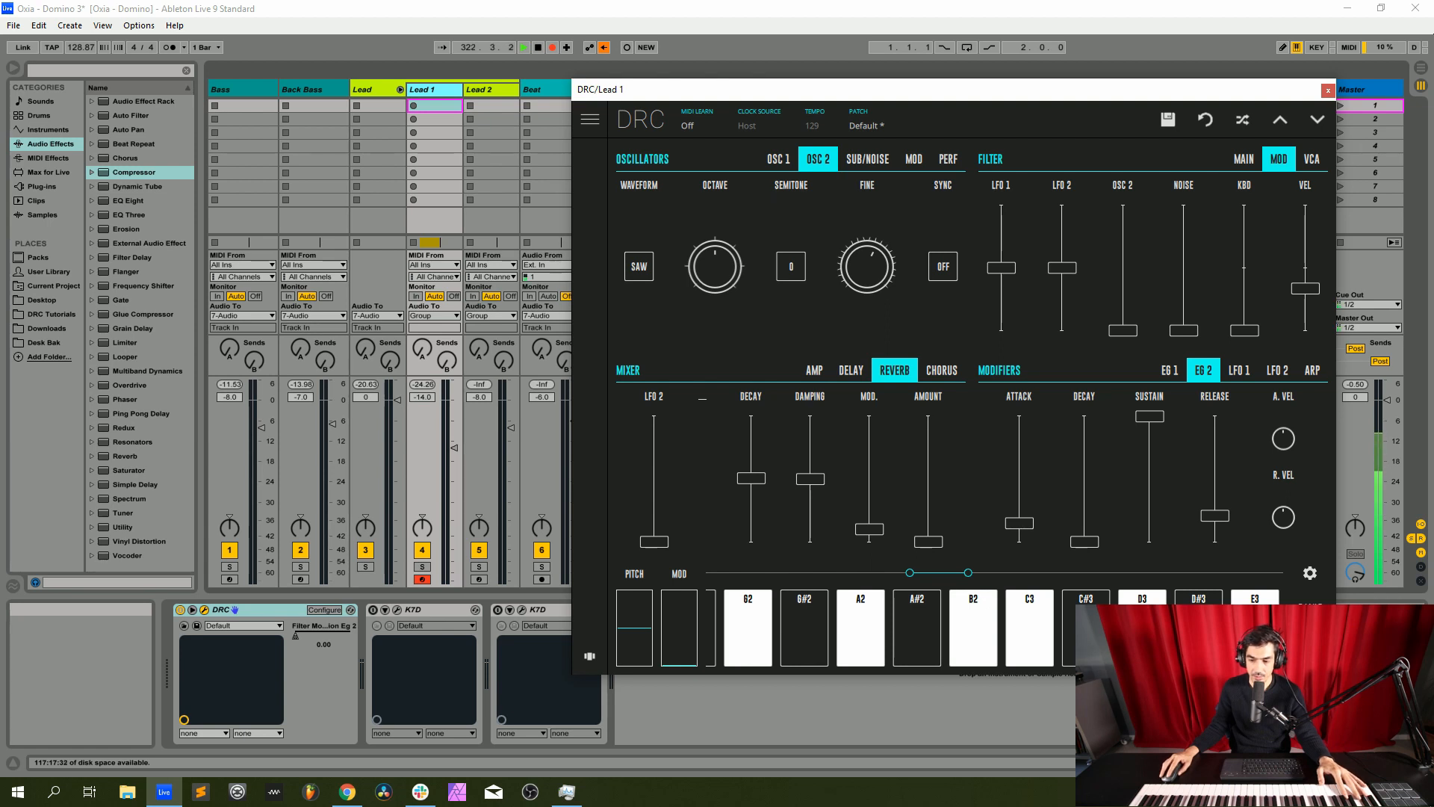
pyautogui.moveTo(927, 541); pyautogui.dragTo(928, 529)
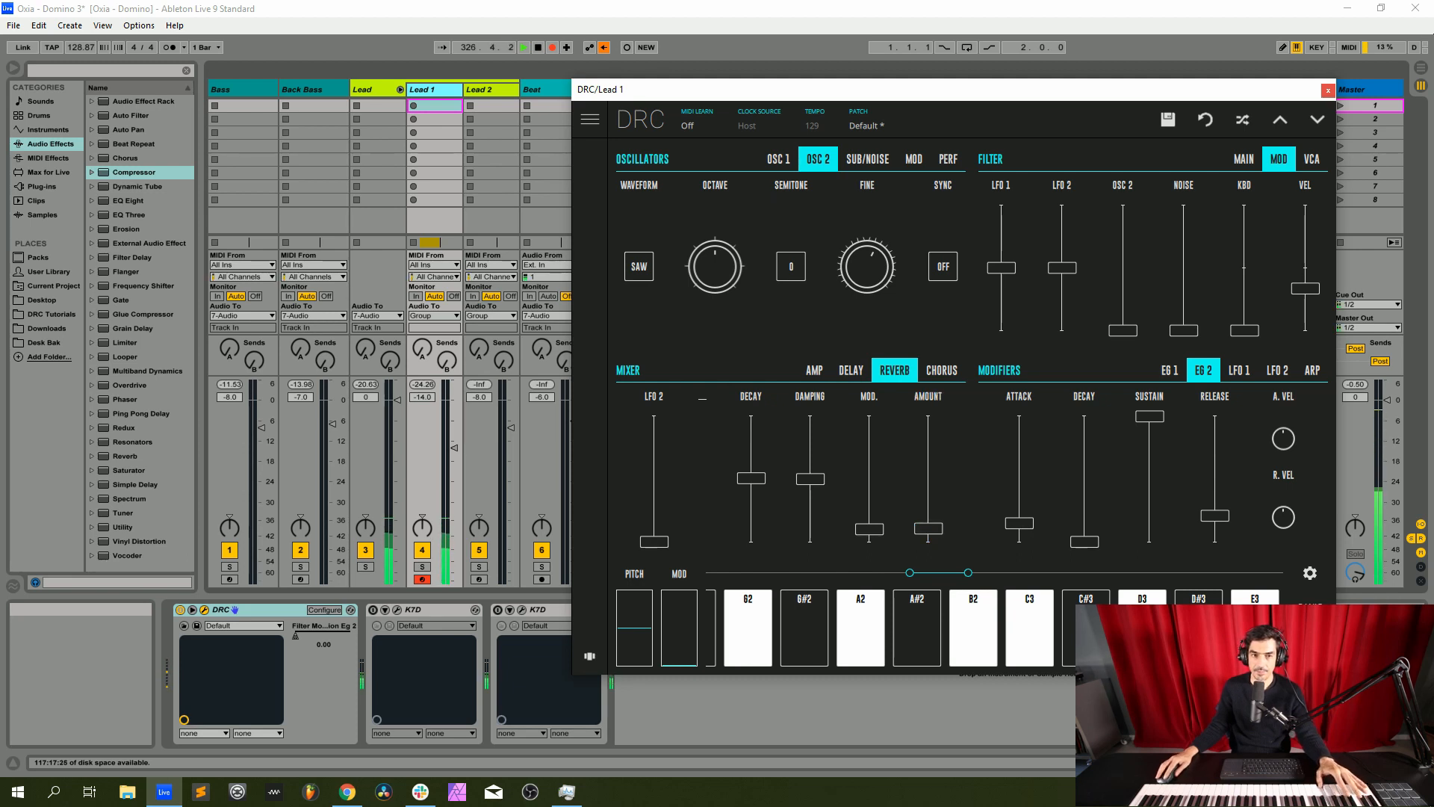
pyautogui.click(1328, 90)
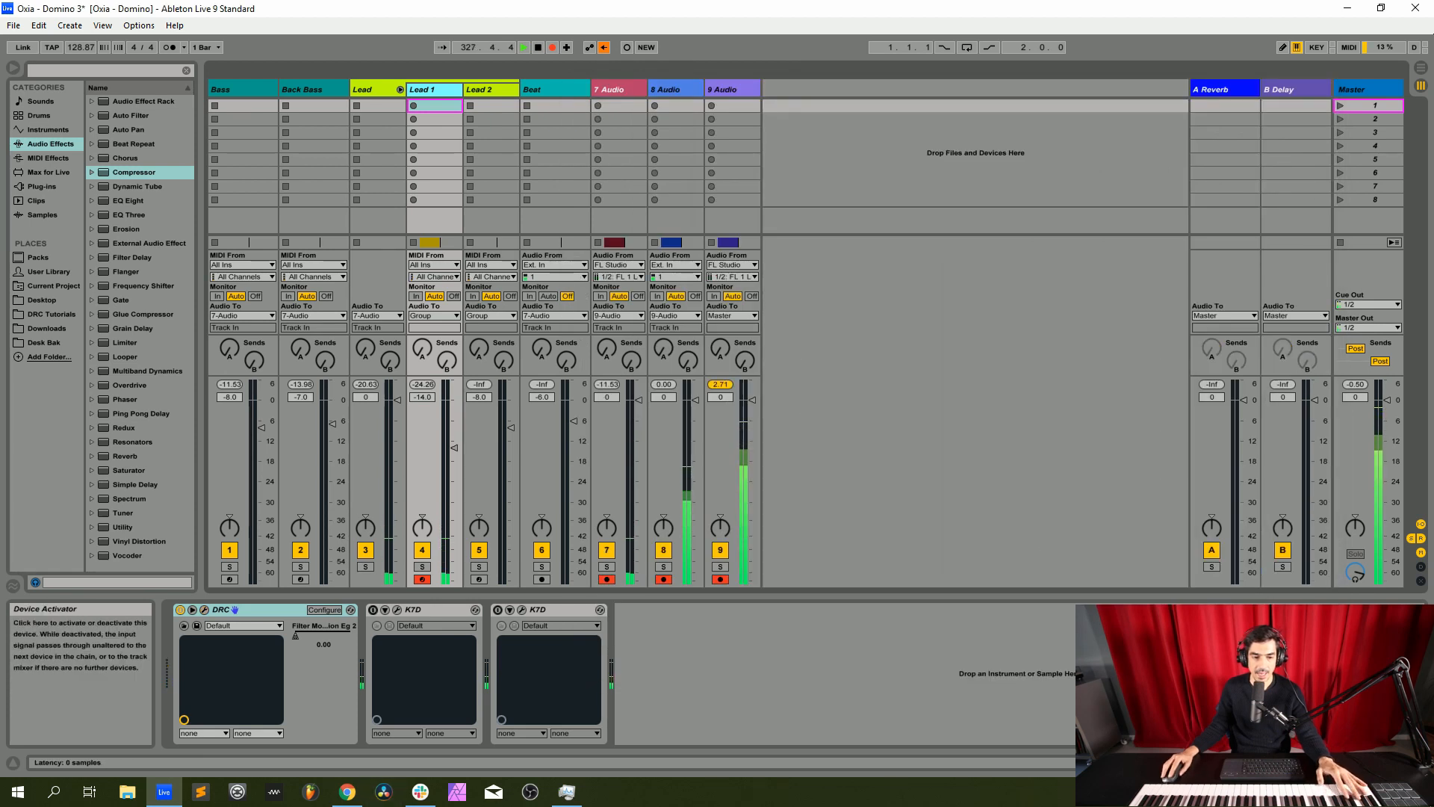
# Activate the first K7D delay on Lead 1 and compare the sound with it off and on
pyautogui.click(398, 610)
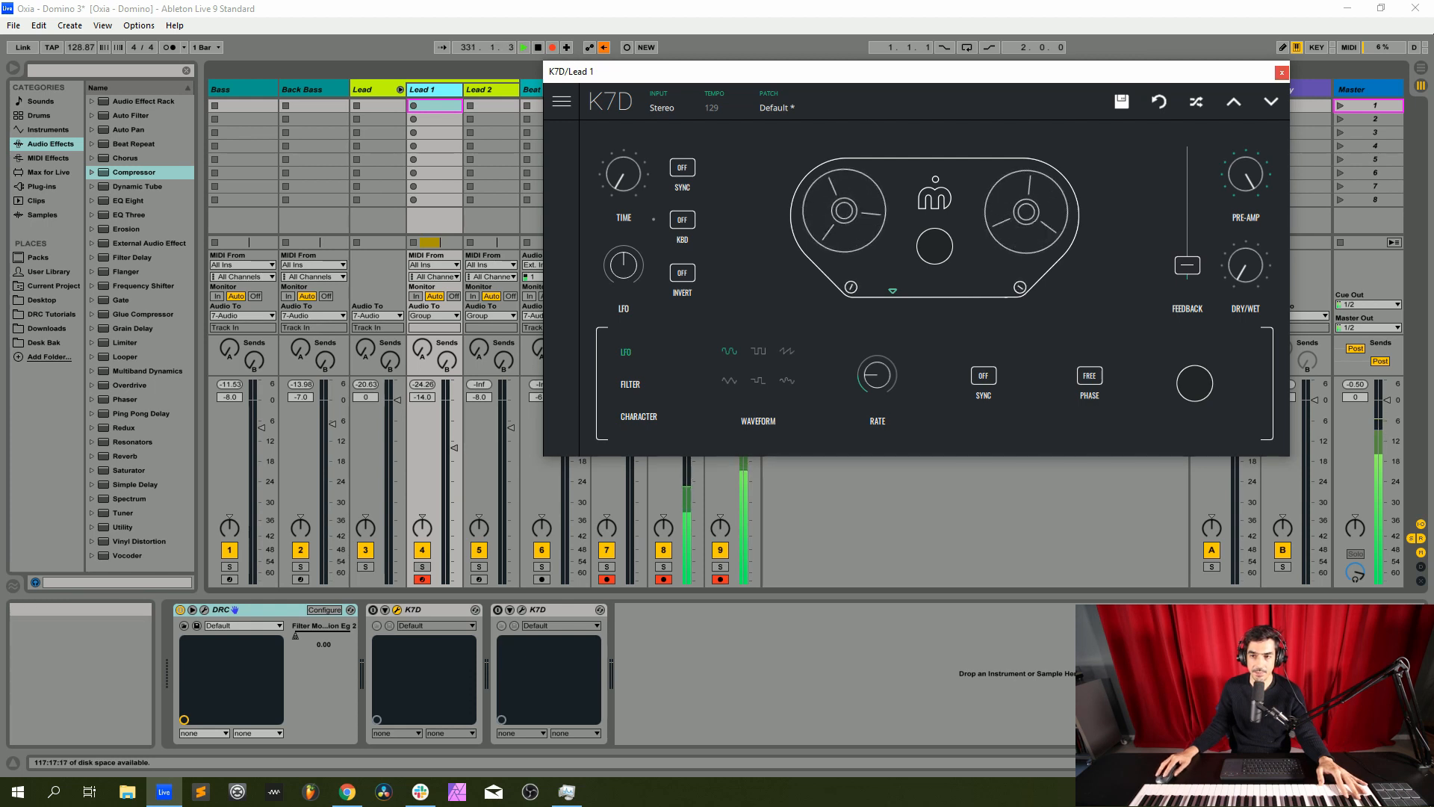
pyautogui.click(1282, 73)
pyautogui.click(372, 610)
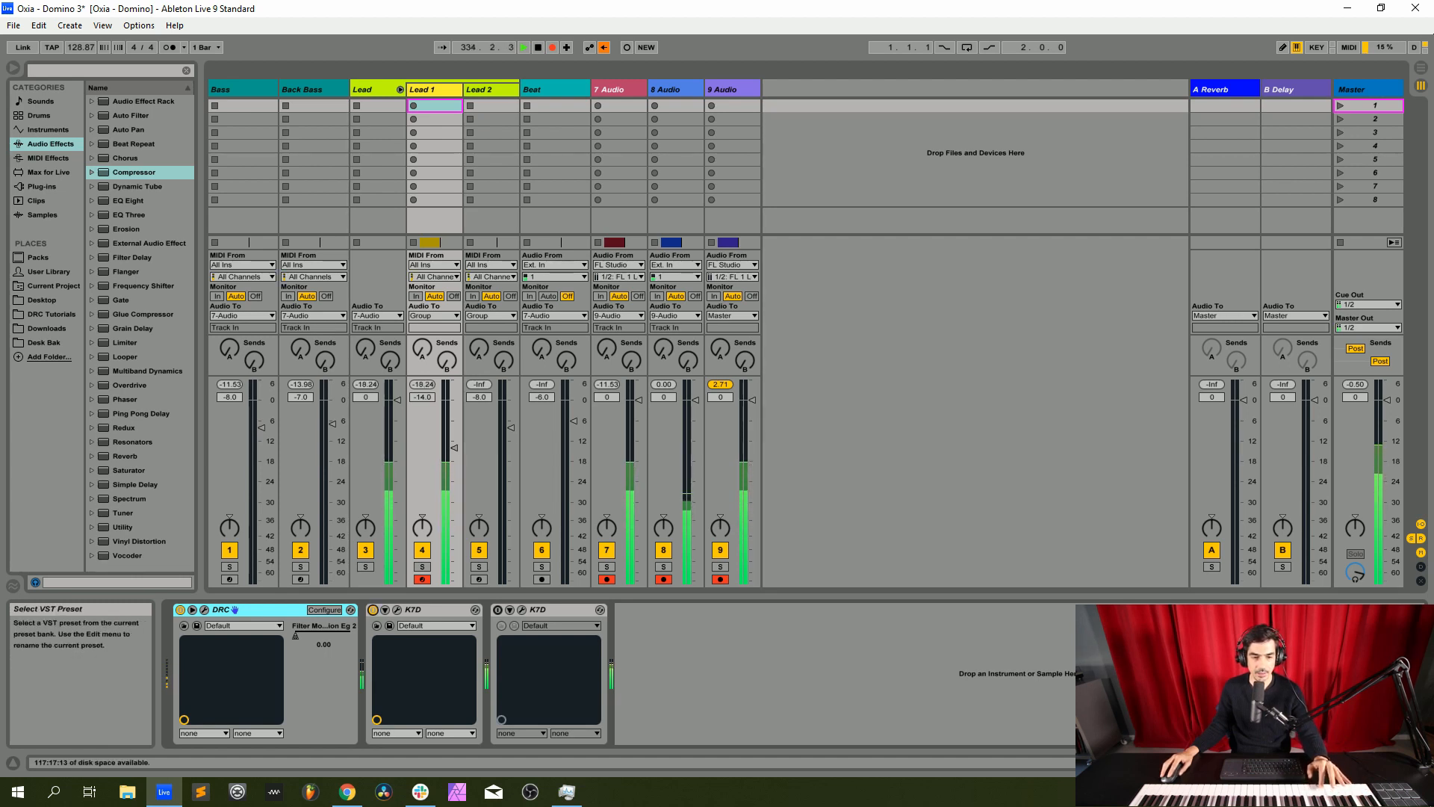
pyautogui.click(373, 610)
pyautogui.click(372, 610)
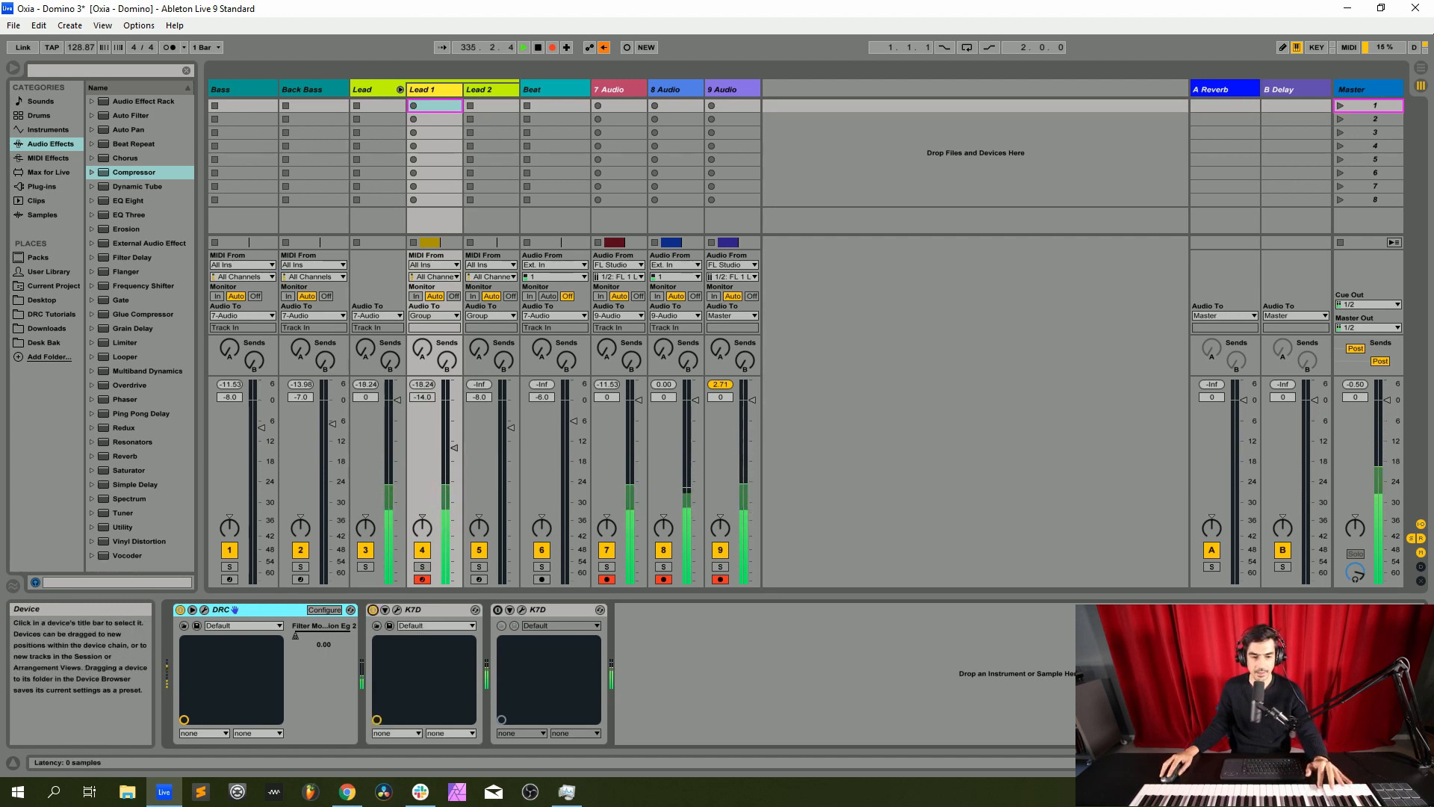
# Check the filter and character settings of Lead 1's second K7D delay and activate that device
pyautogui.click(396, 610)
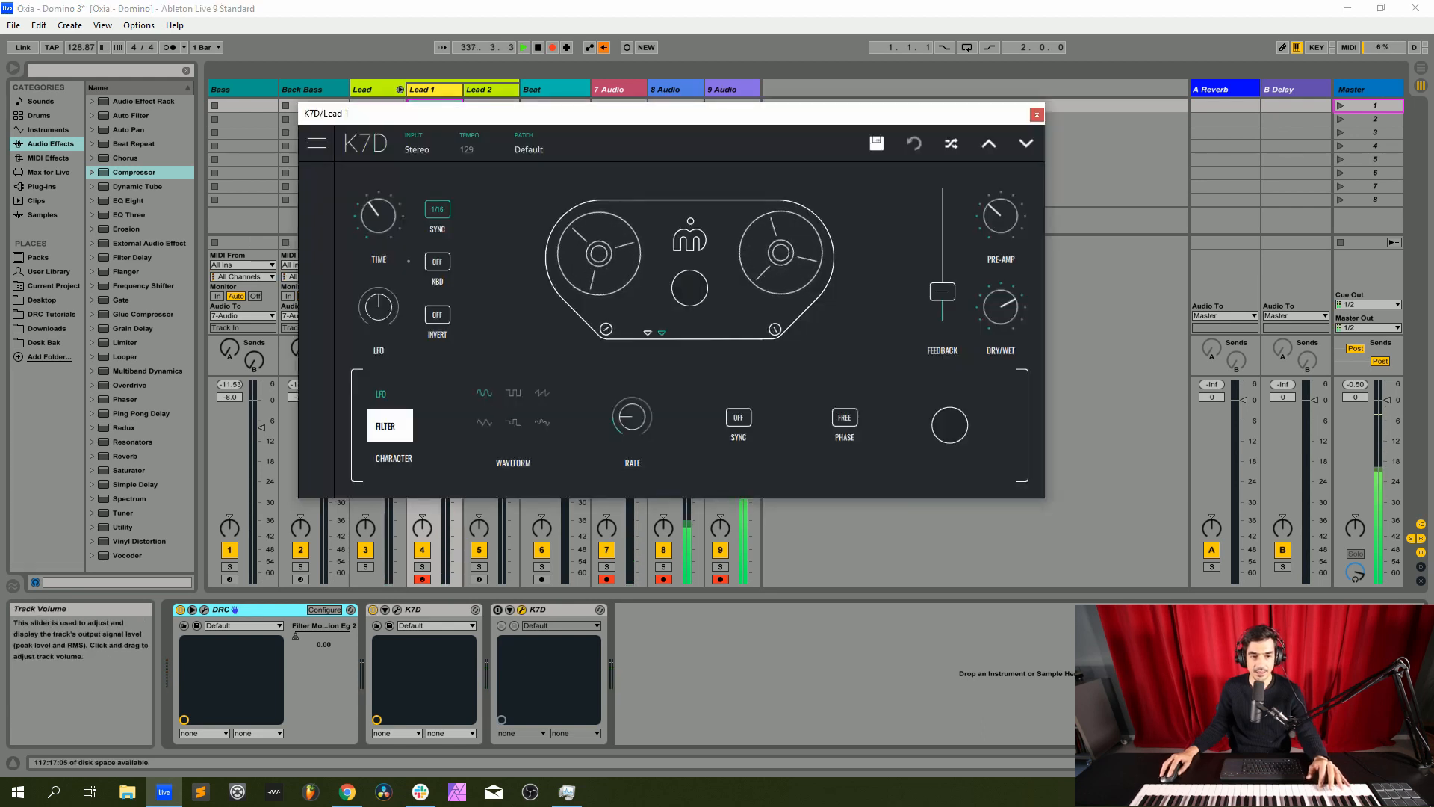
pyautogui.click(384, 426)
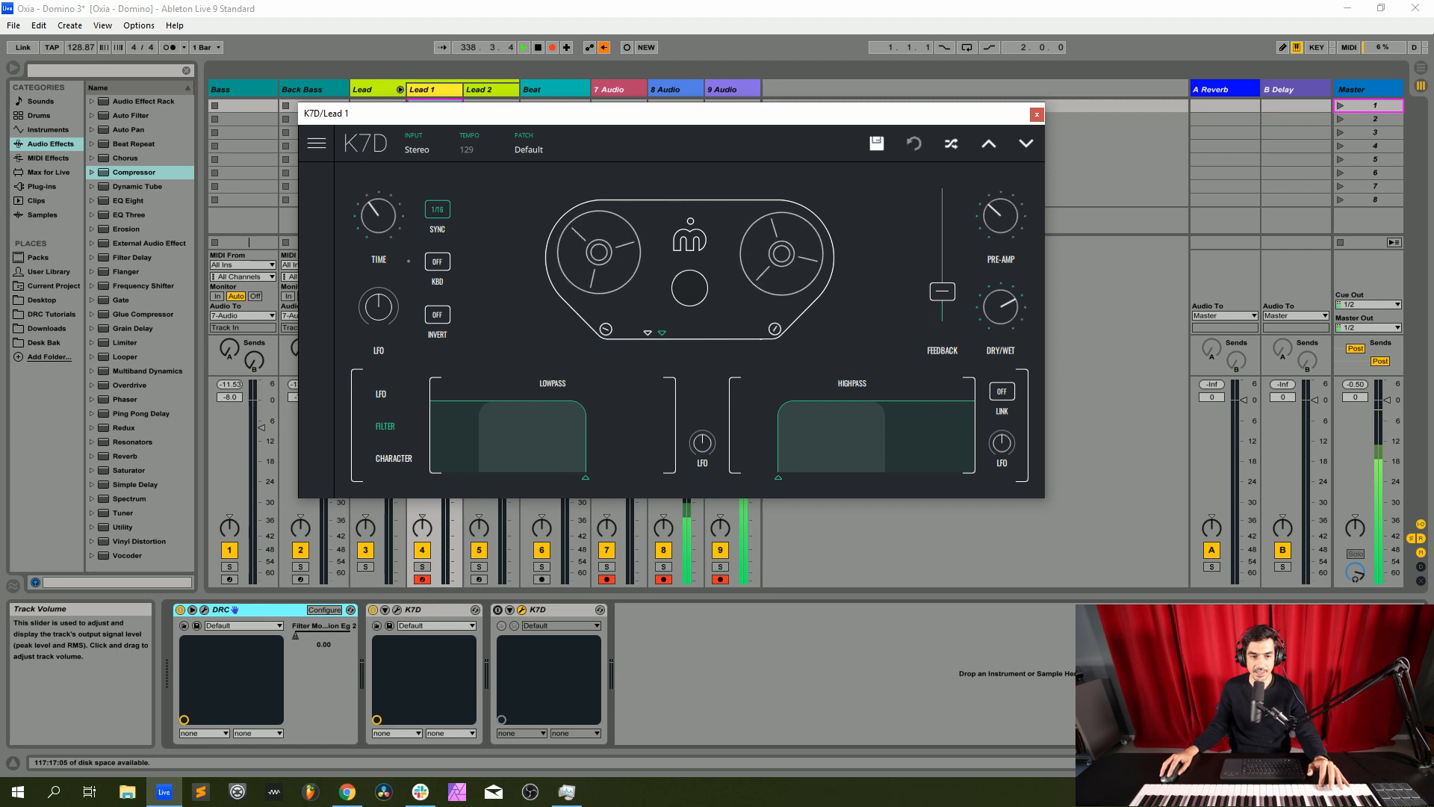
pyautogui.click(394, 458)
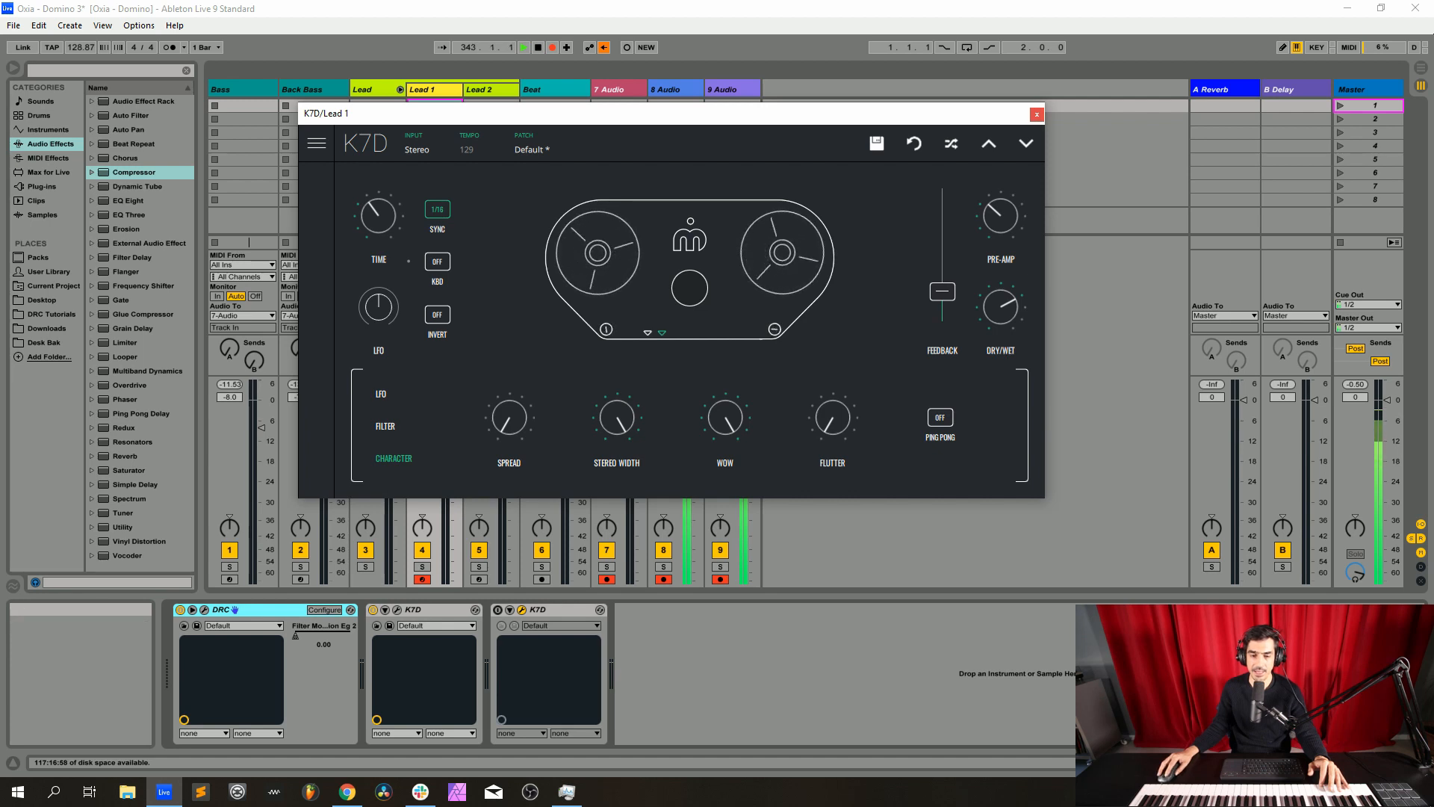
pyautogui.click(1036, 114)
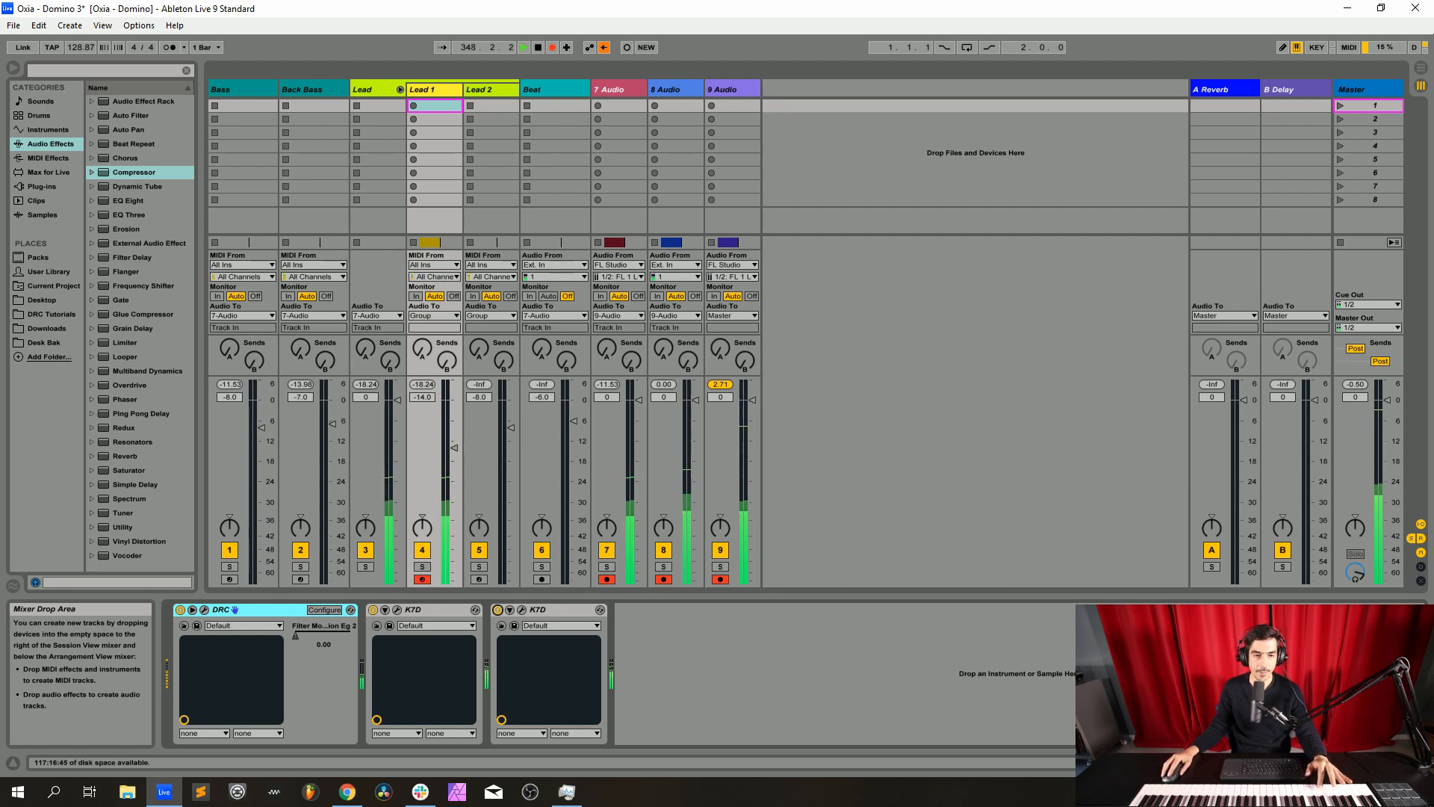
# Arm the Lead 2 track for recording and load the factory Default patch in its DRC synth
pyautogui.click(490, 89)
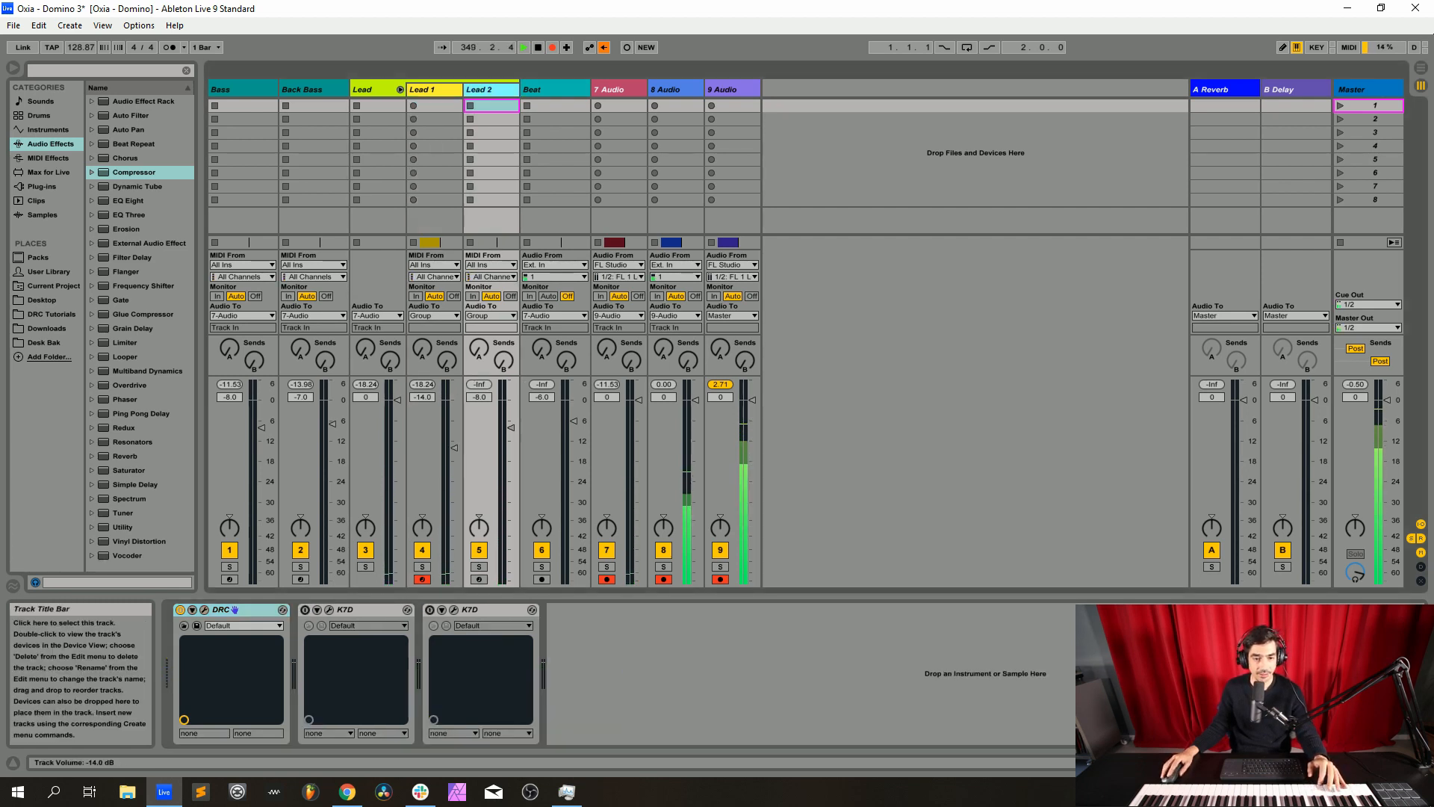
pyautogui.click(479, 579)
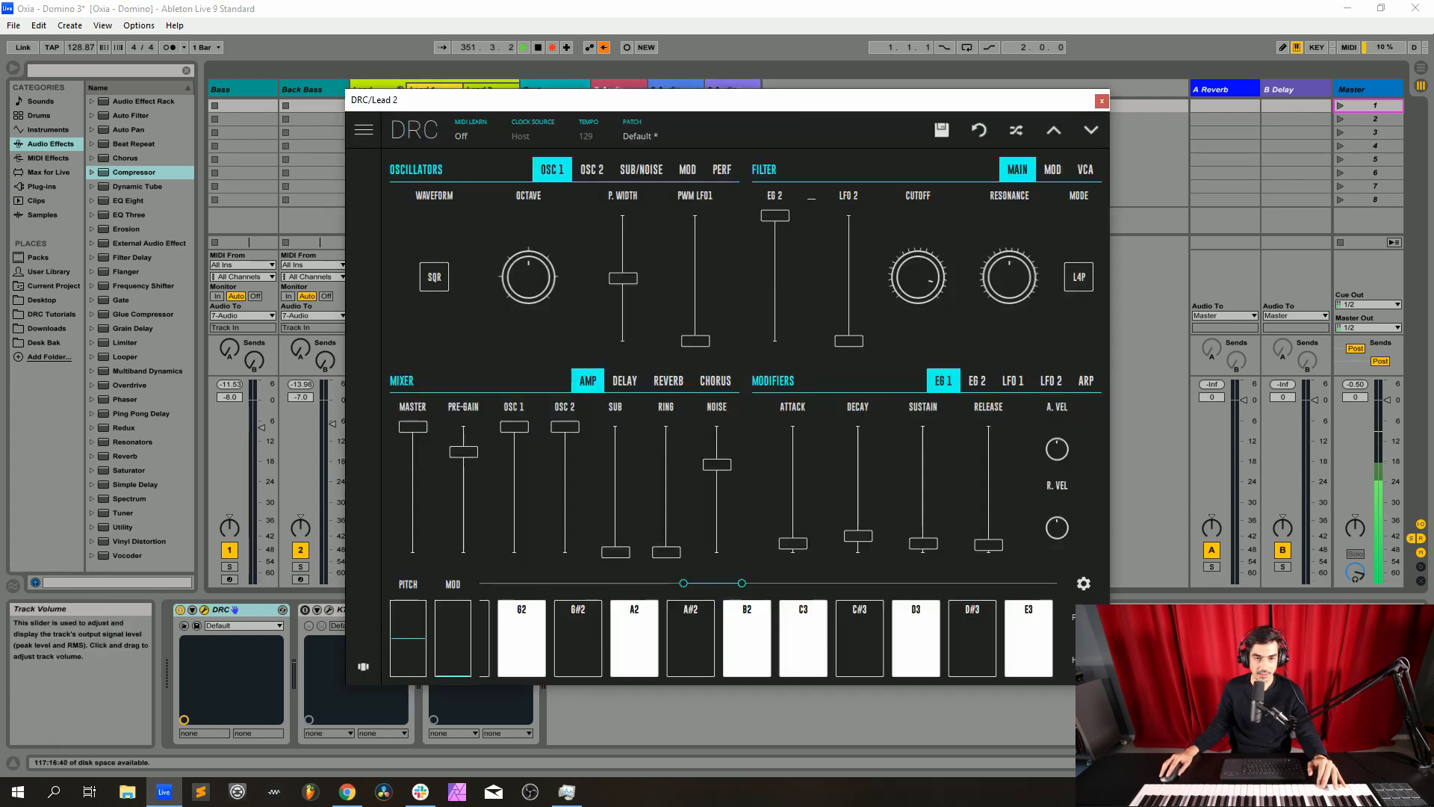
pyautogui.click(640, 131)
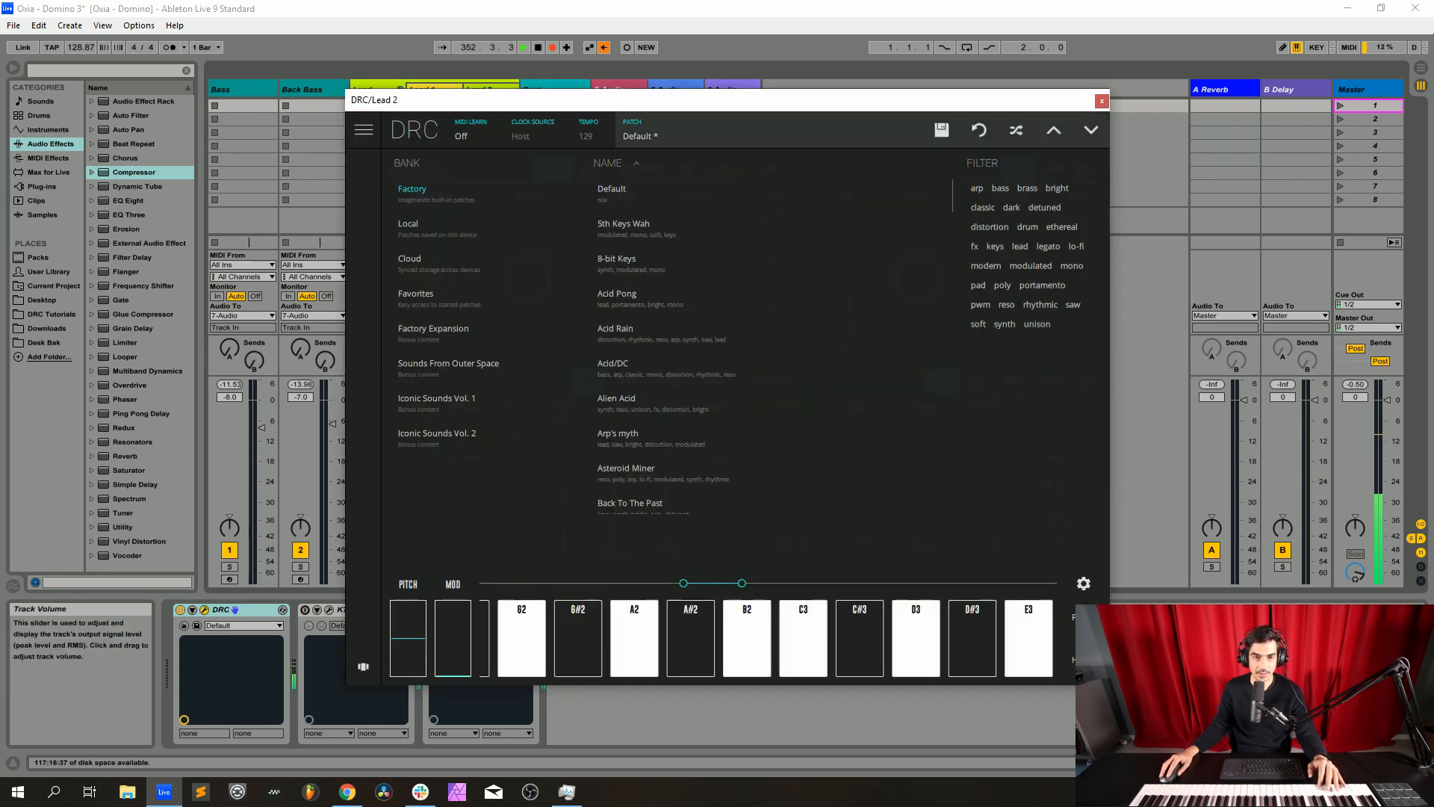
pyautogui.click(628, 191)
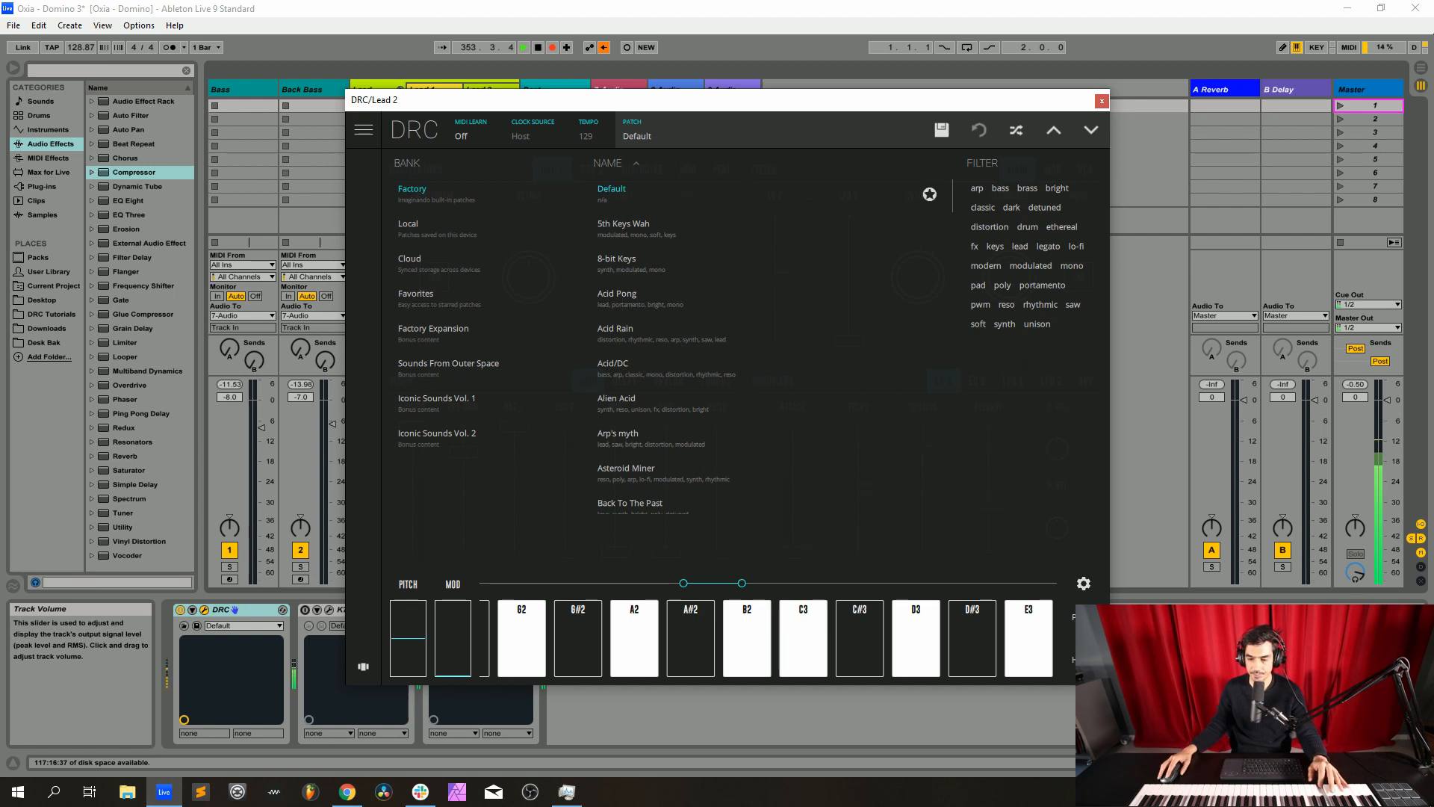
pyautogui.click(640, 130)
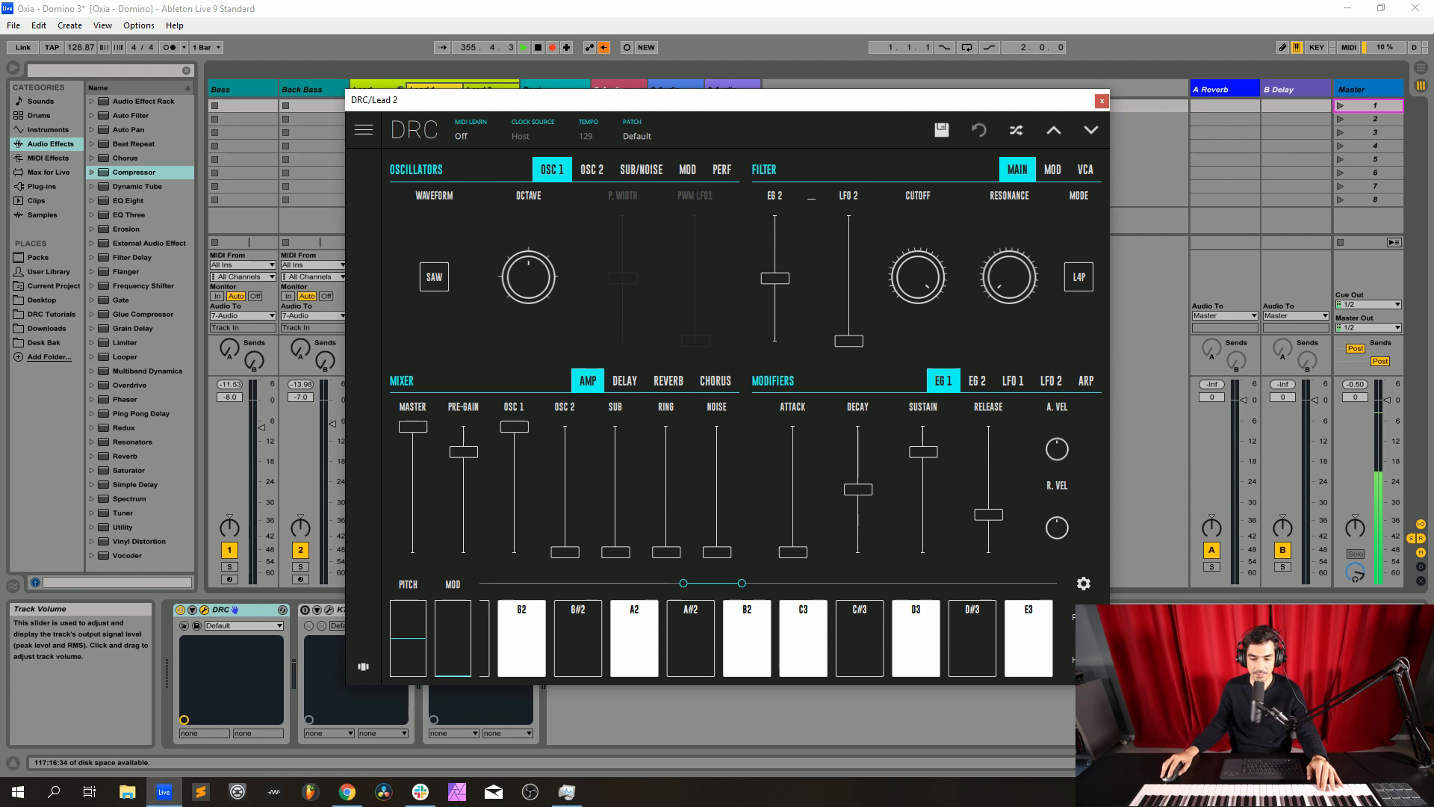
# Raise oscillator 2's level to maximum in Lead 2's DRC and set oscillator 1's waveform to SQR
pyautogui.moveTo(564, 552); pyautogui.dragTo(565, 427)
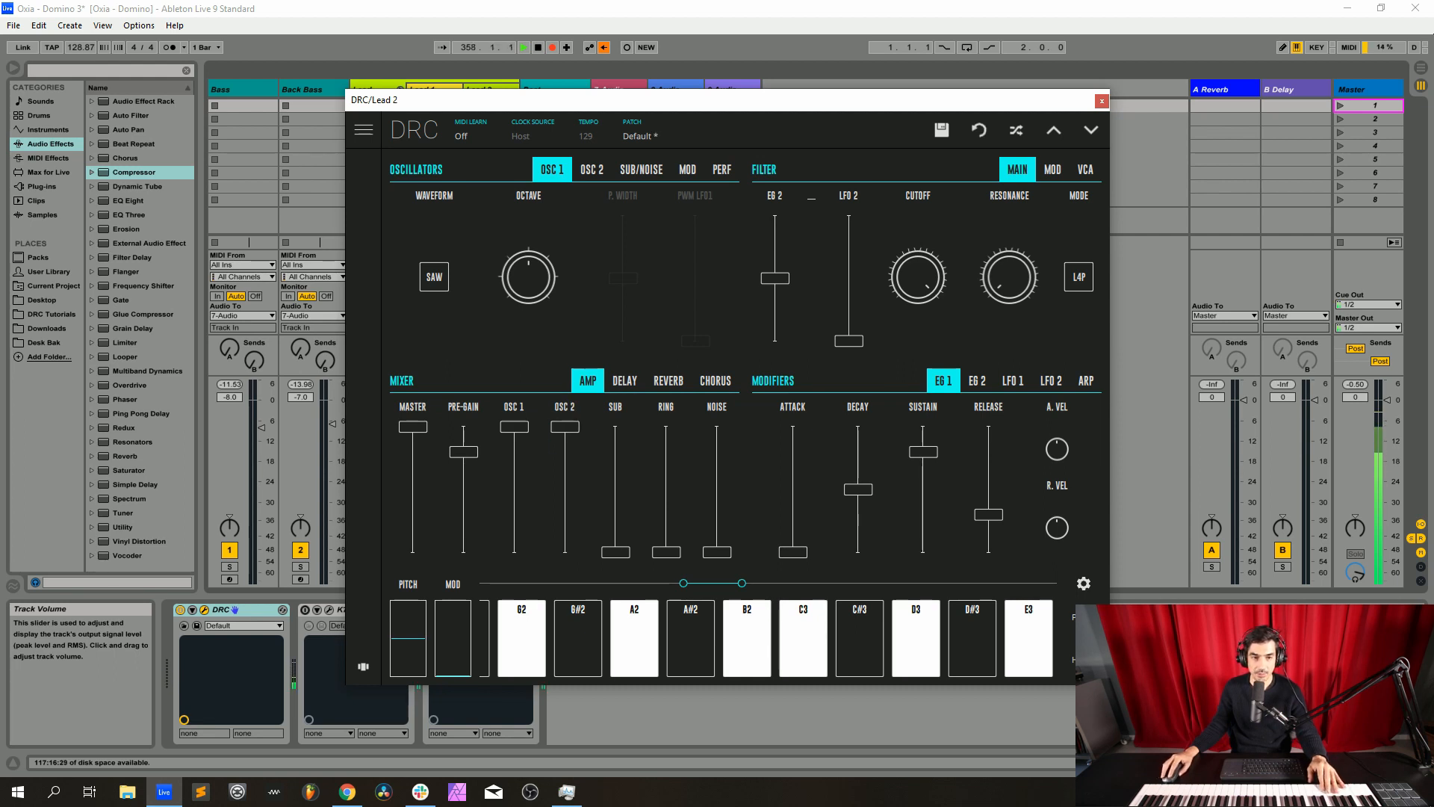
pyautogui.click(434, 277)
pyautogui.click(436, 261)
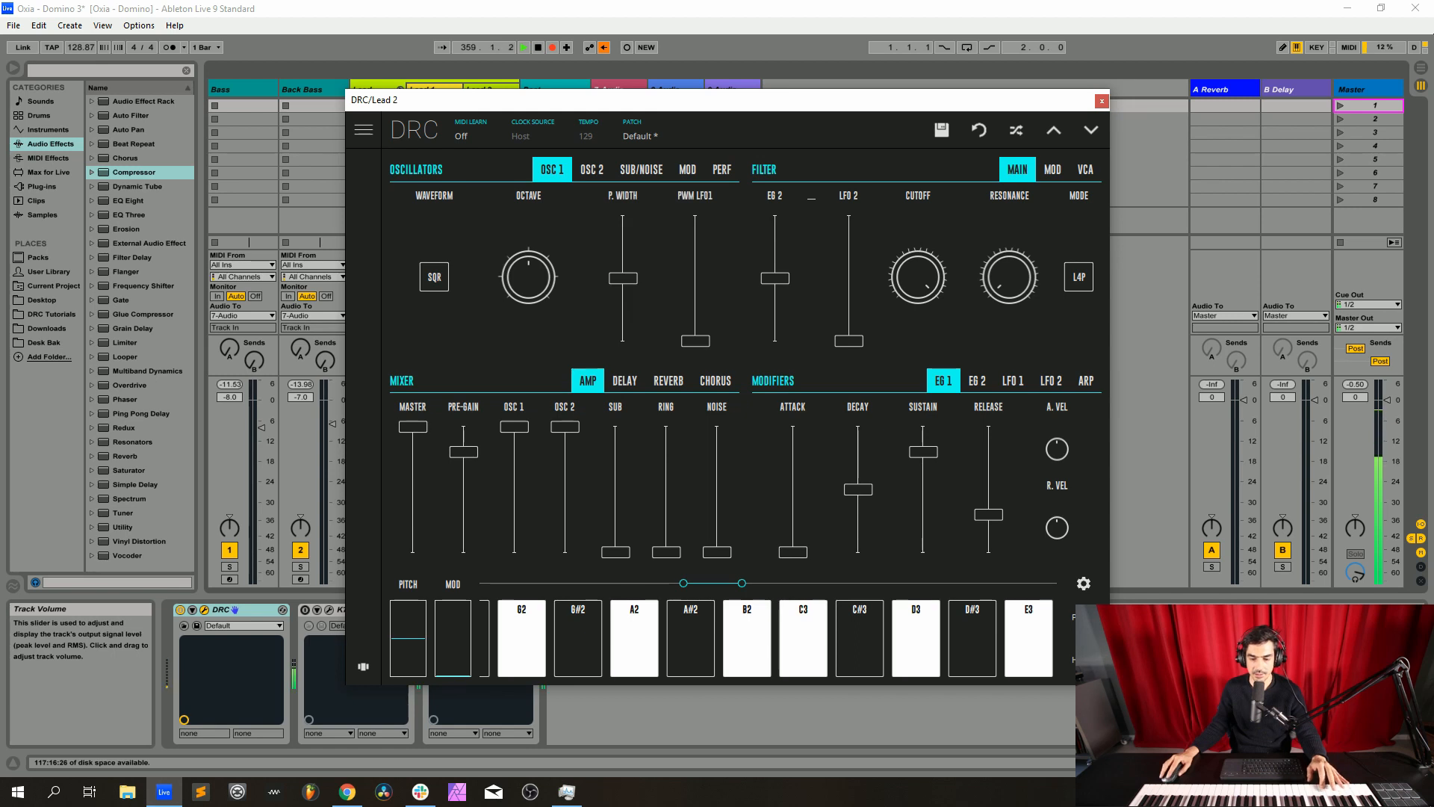
# Configure oscillator 2 with the octave lowered to its centre setting, a SQR waveform and sync on
pyautogui.click(591, 169)
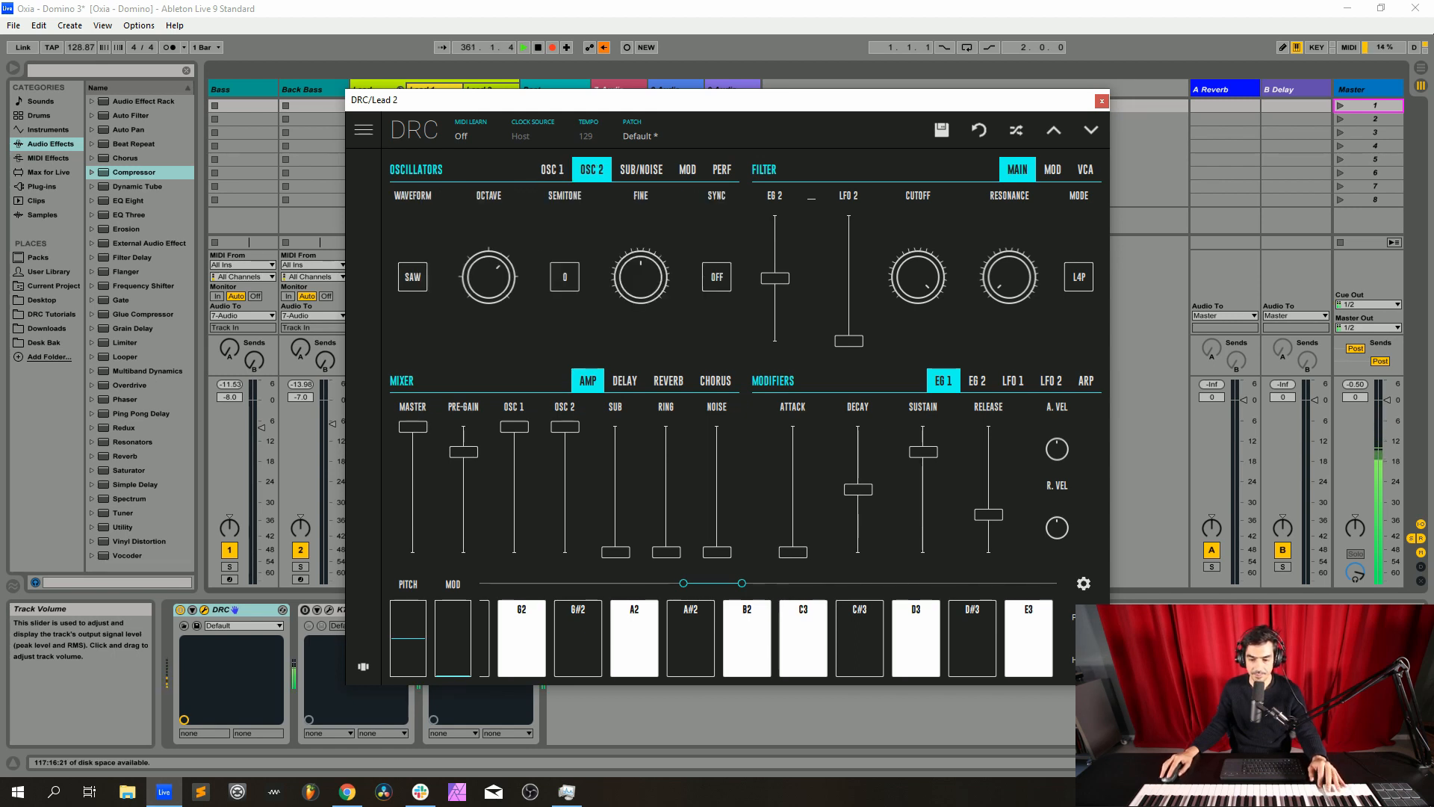
pyautogui.moveTo(488, 277); pyautogui.dragTo(488, 302)
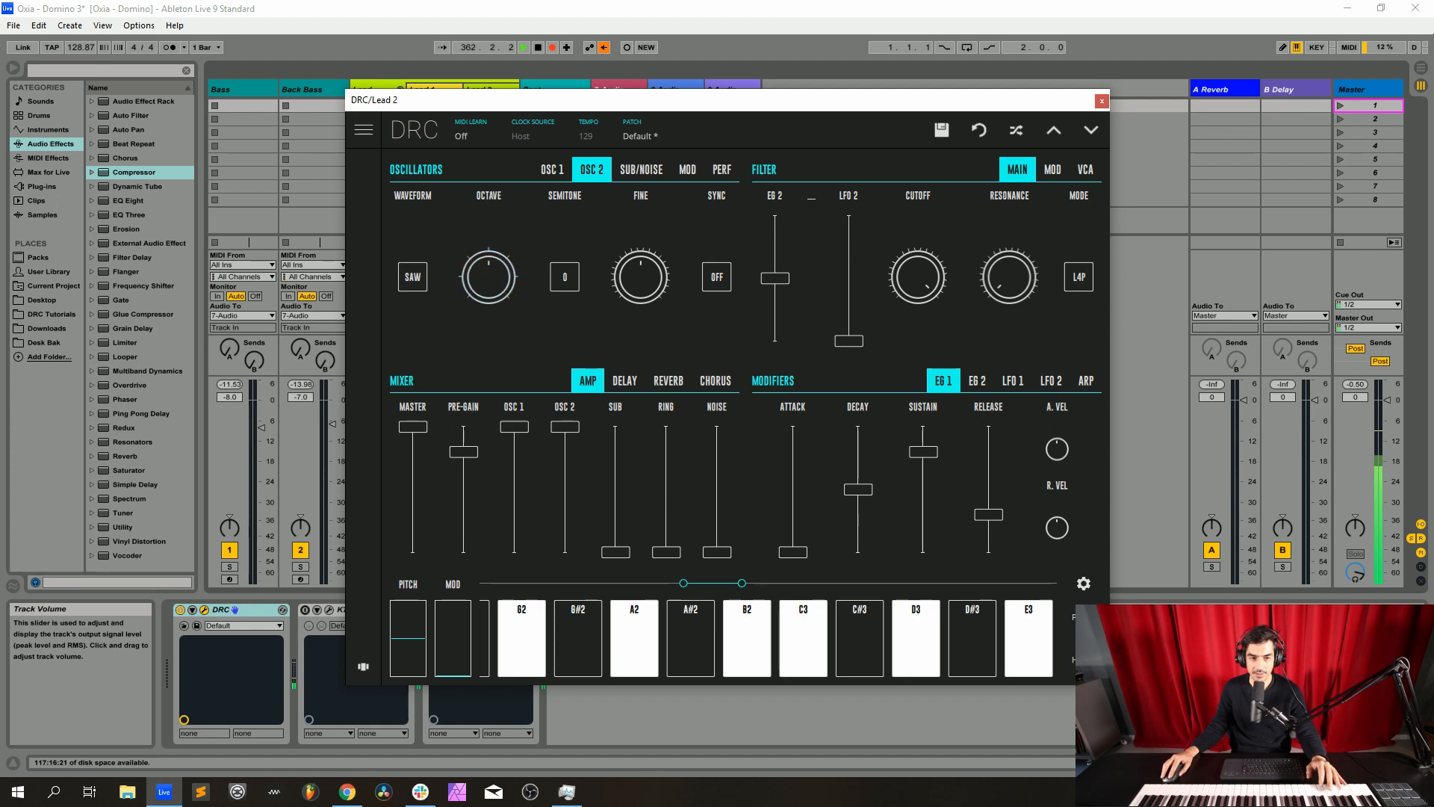
pyautogui.click(413, 277)
pyautogui.click(412, 262)
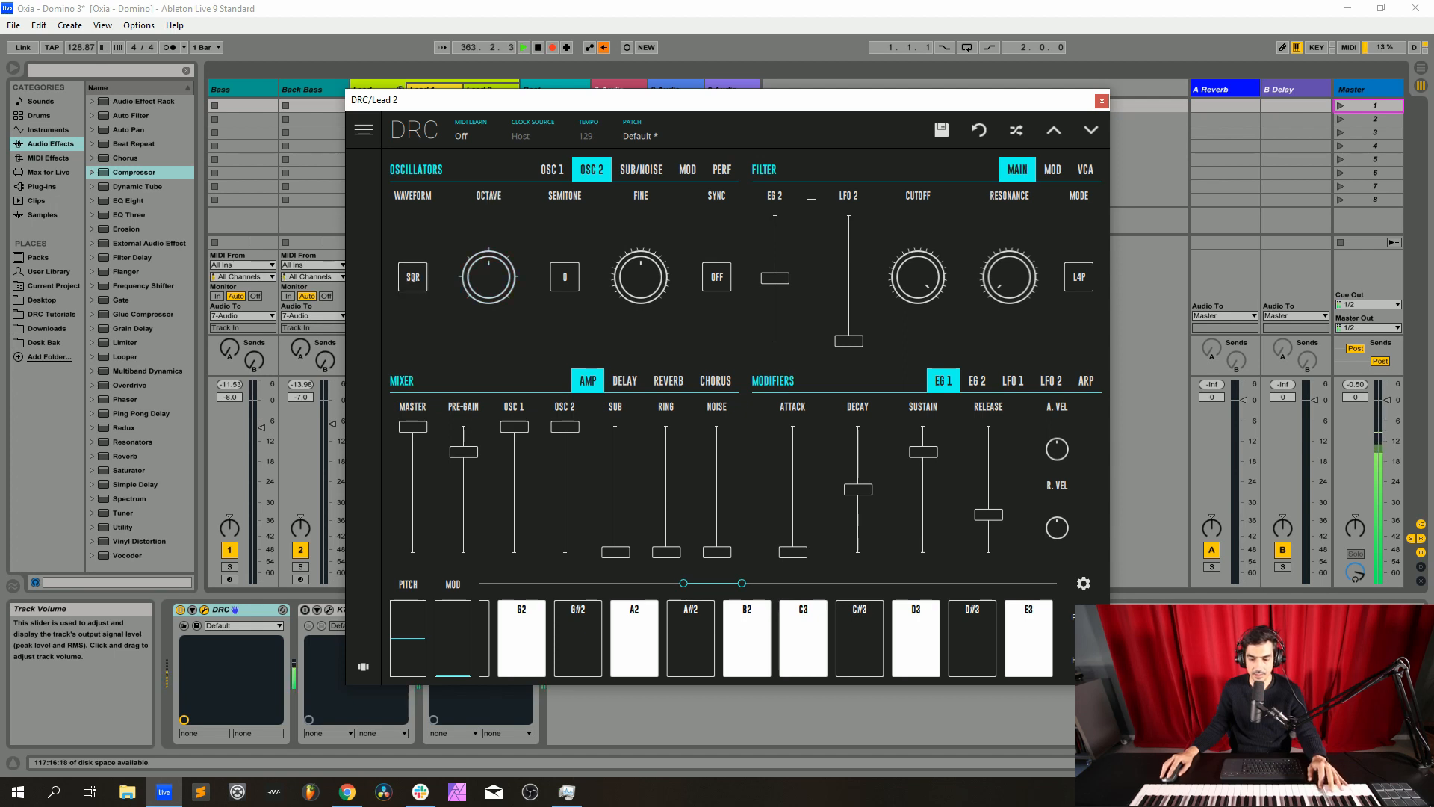
pyautogui.click(717, 277)
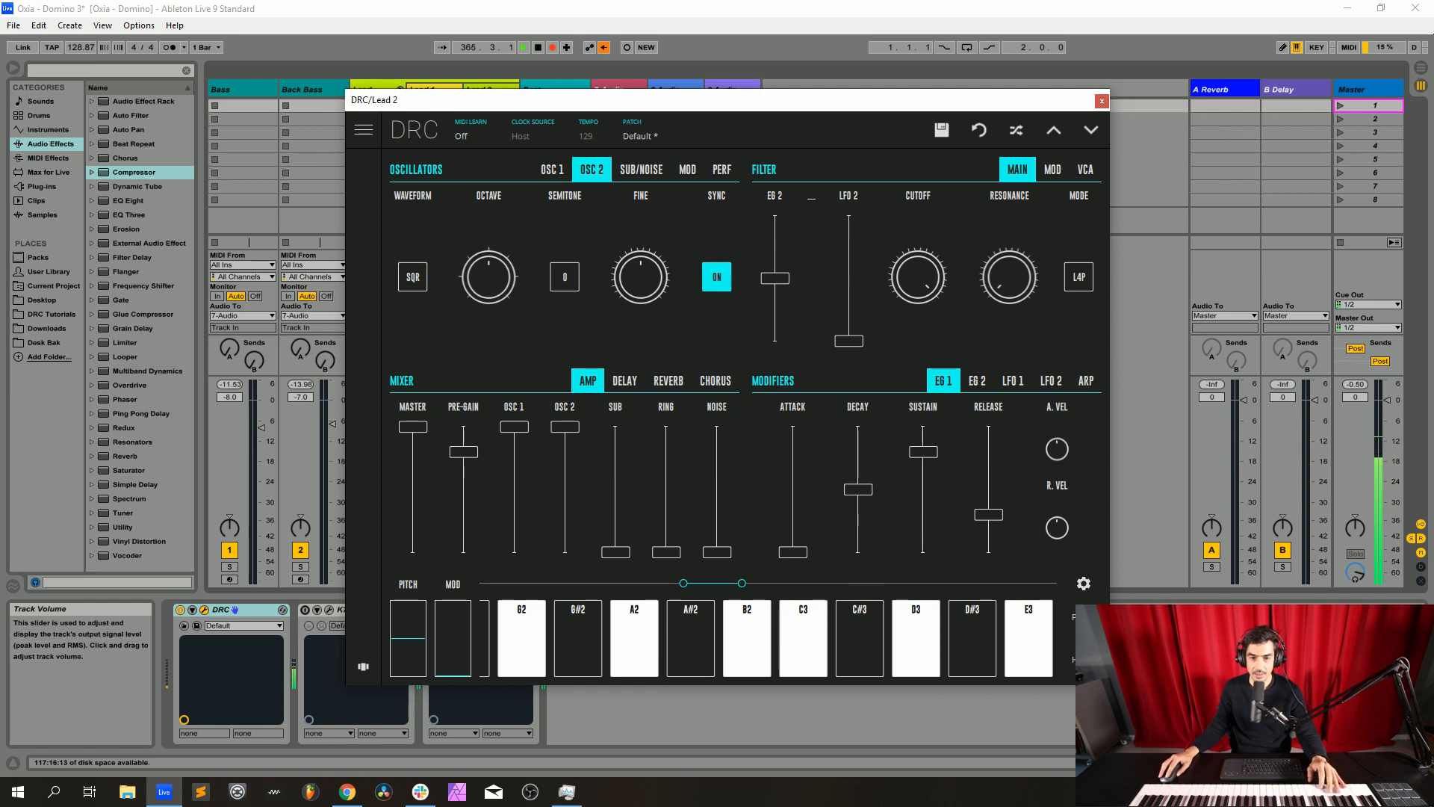
# Set Lead 2's filter EG 2 amount to maximum, lower the cutoff slightly and raise the resonance slightly
pyautogui.moveTo(774, 278); pyautogui.dragTo(775, 215)
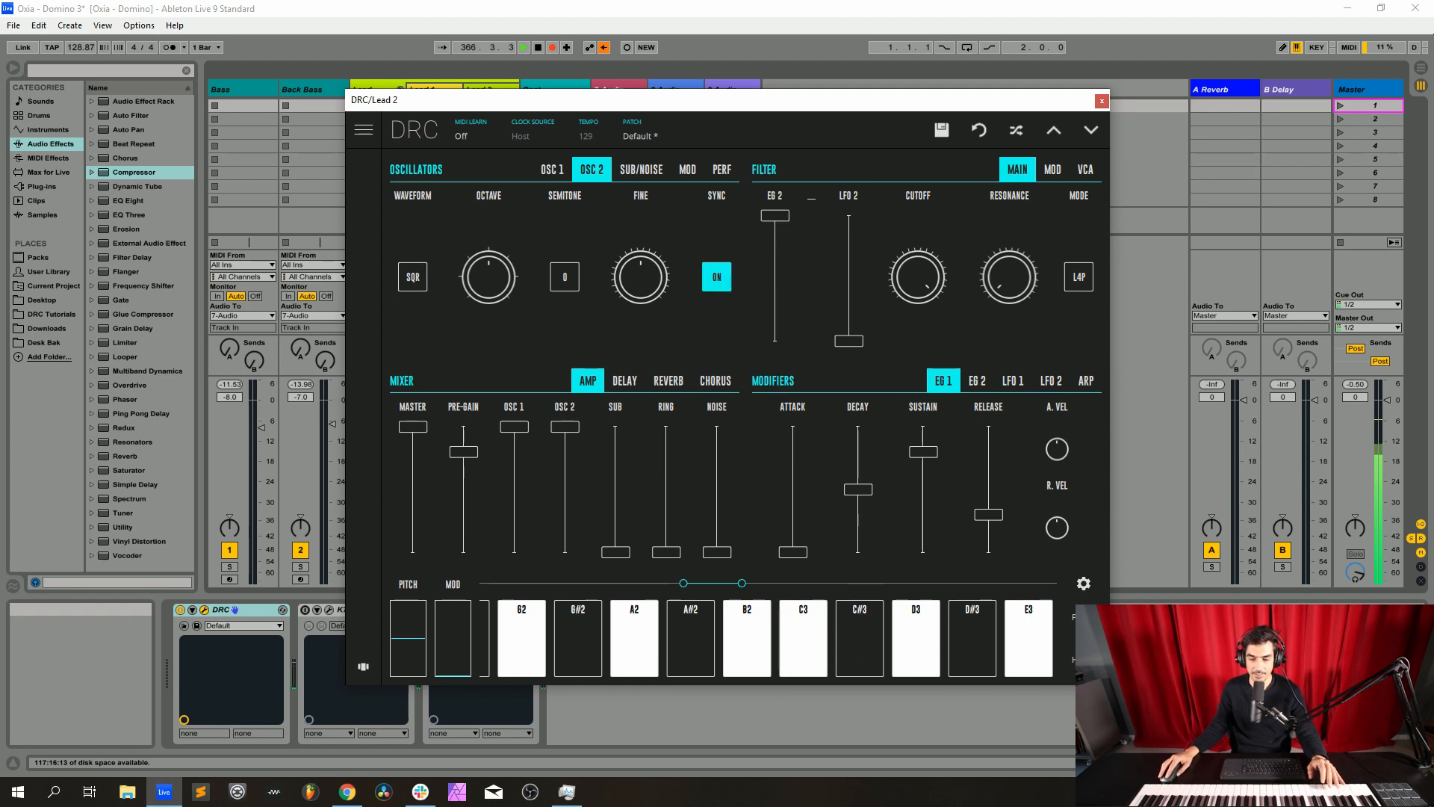
pyautogui.moveTo(918, 277); pyautogui.dragTo(918, 288)
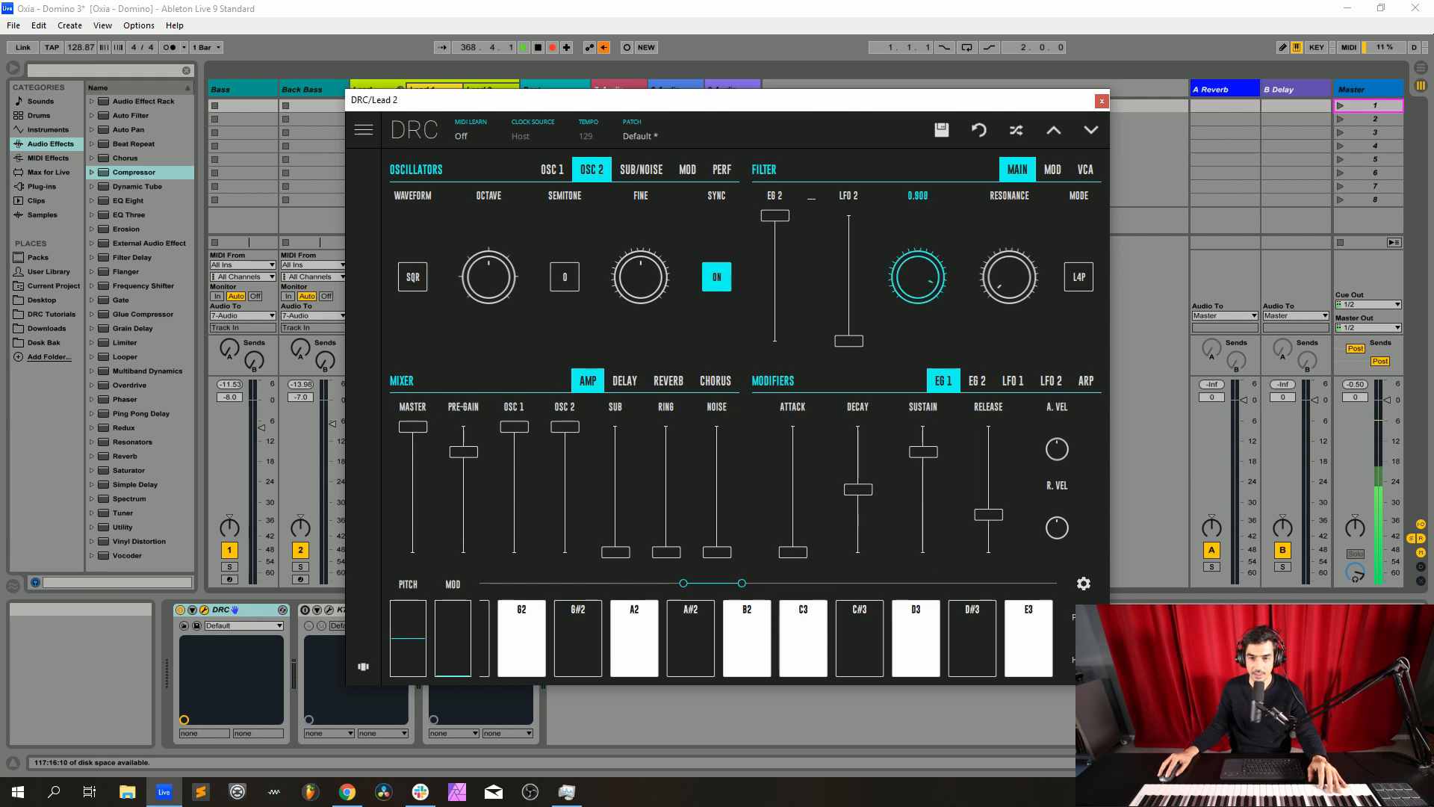
pyautogui.moveTo(918, 288); pyautogui.dragTo(918, 290)
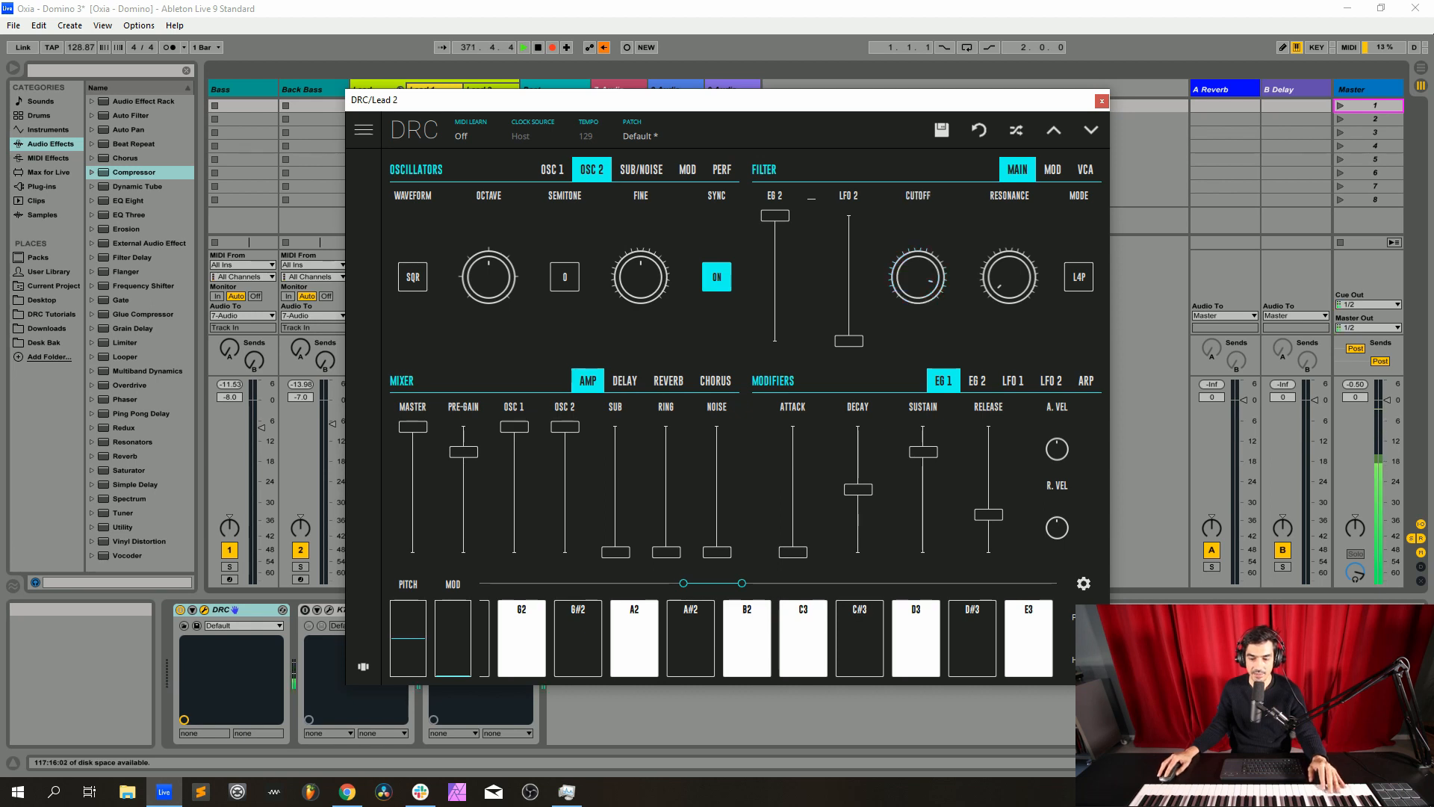
pyautogui.moveTo(1009, 278); pyautogui.dragTo(1009, 213)
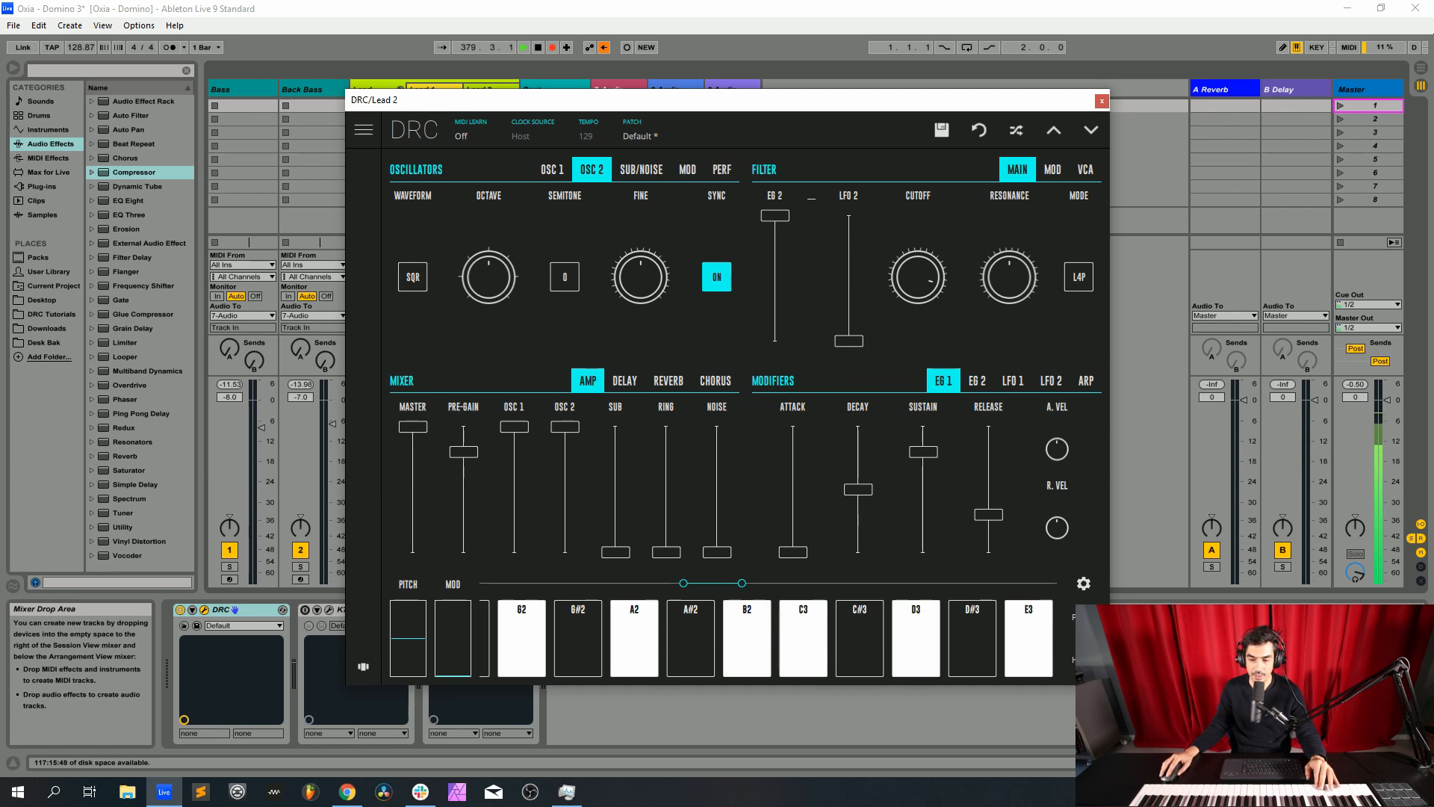
# Shape Lead 2's EG 1 with a slight attack, a decay of about an eighth, sustain at 0.070 and a very short release
pyautogui.moveTo(792, 551); pyautogui.dragTo(792, 543)
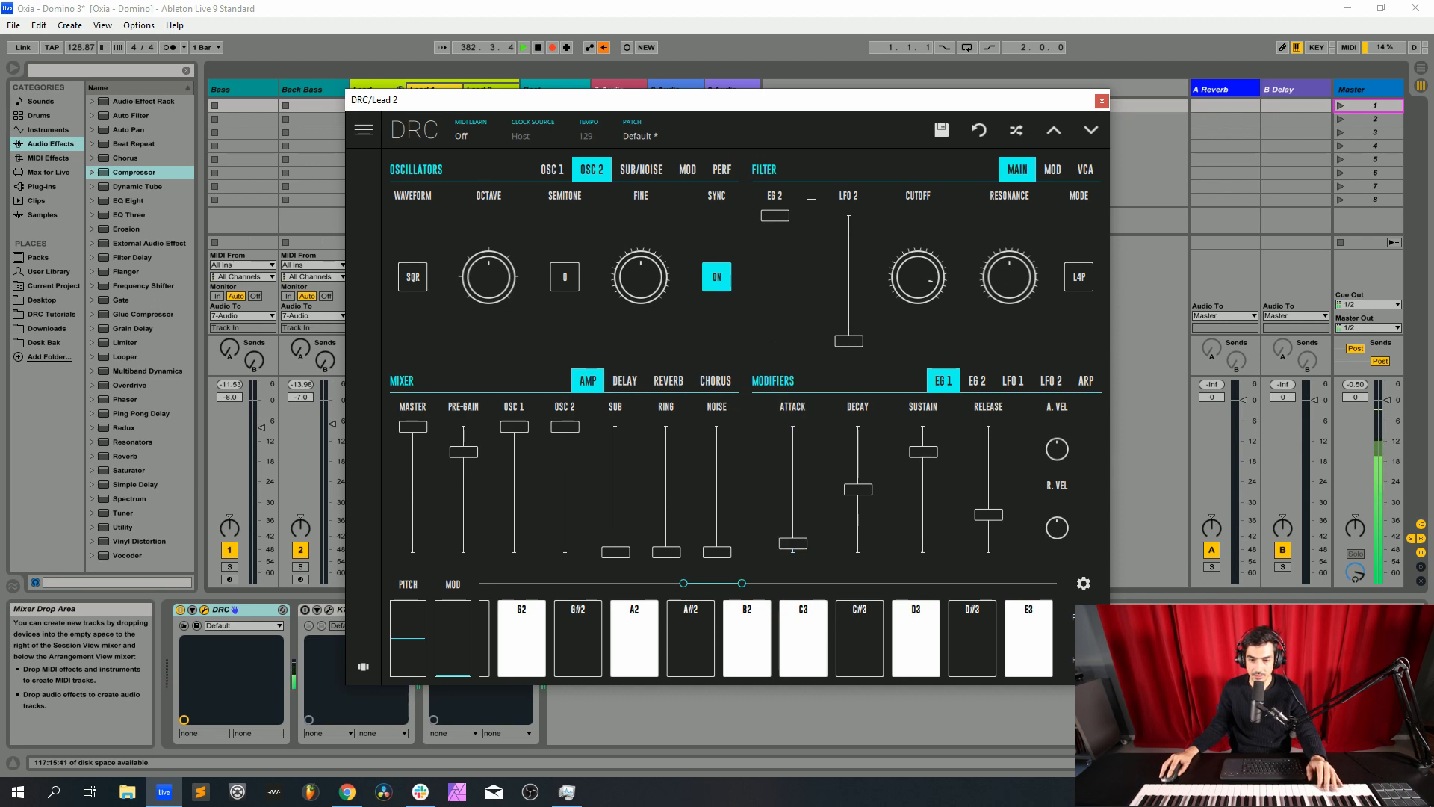
pyautogui.moveTo(858, 489); pyautogui.dragTo(858, 535)
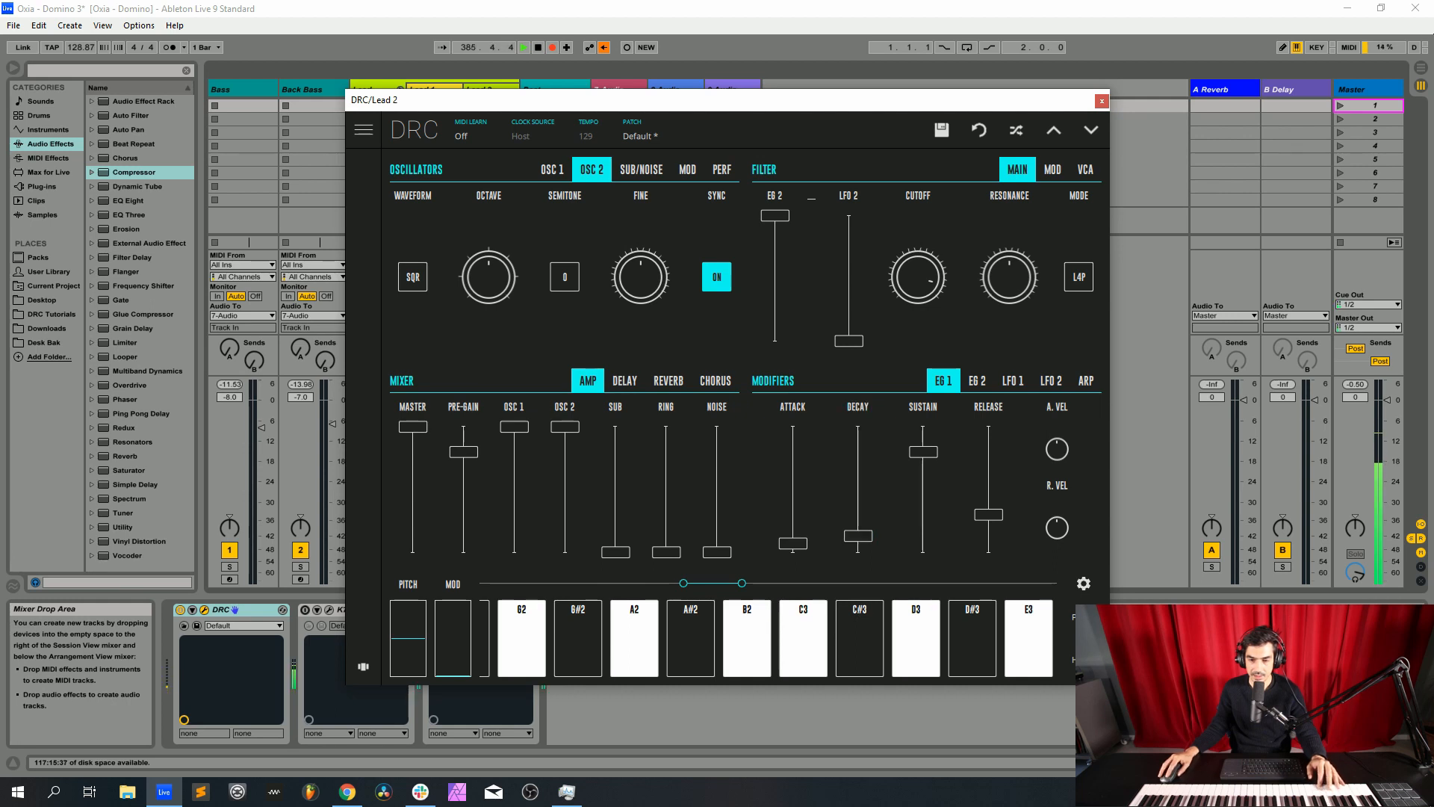
pyautogui.moveTo(923, 451); pyautogui.dragTo(923, 543)
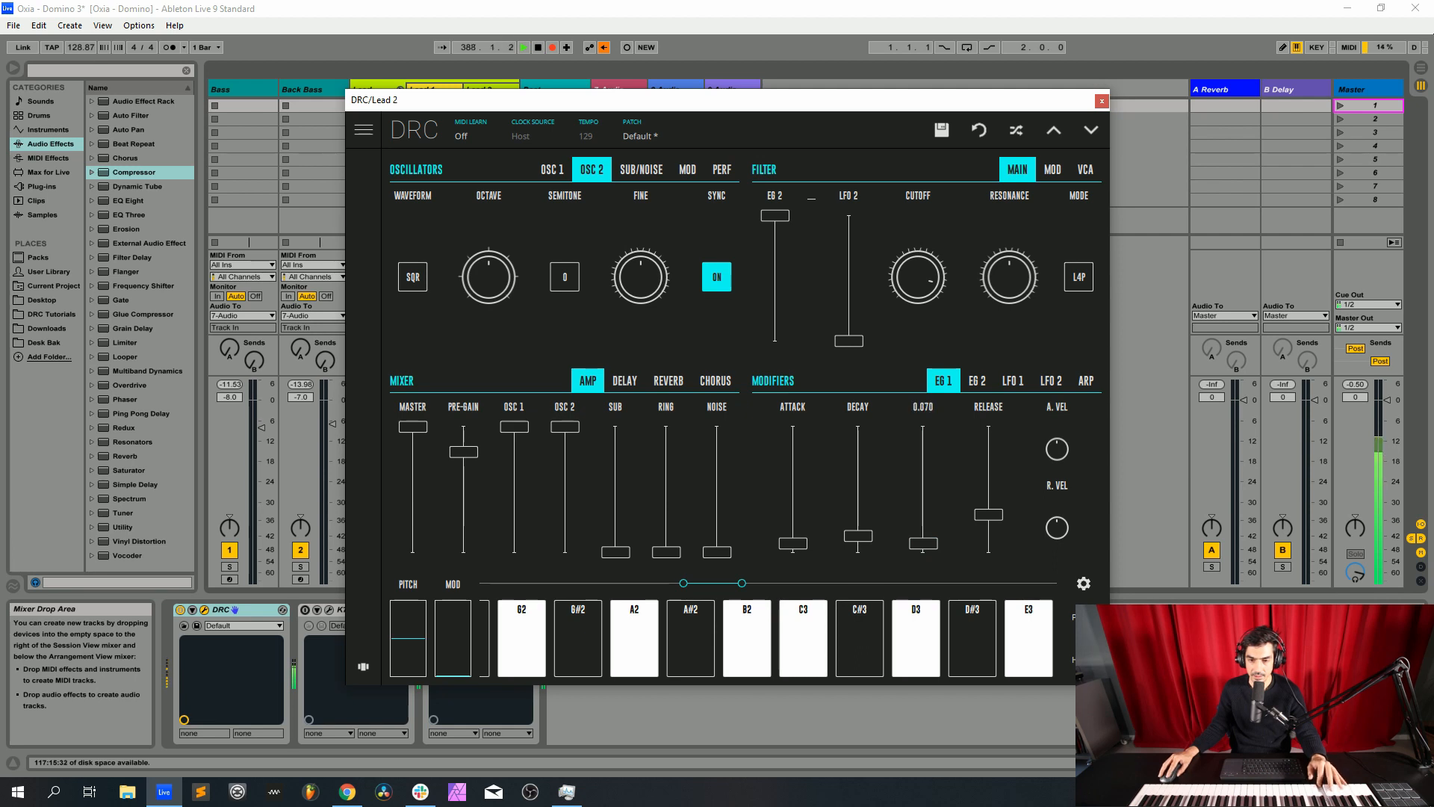
pyautogui.moveTo(988, 514); pyautogui.dragTo(988, 545)
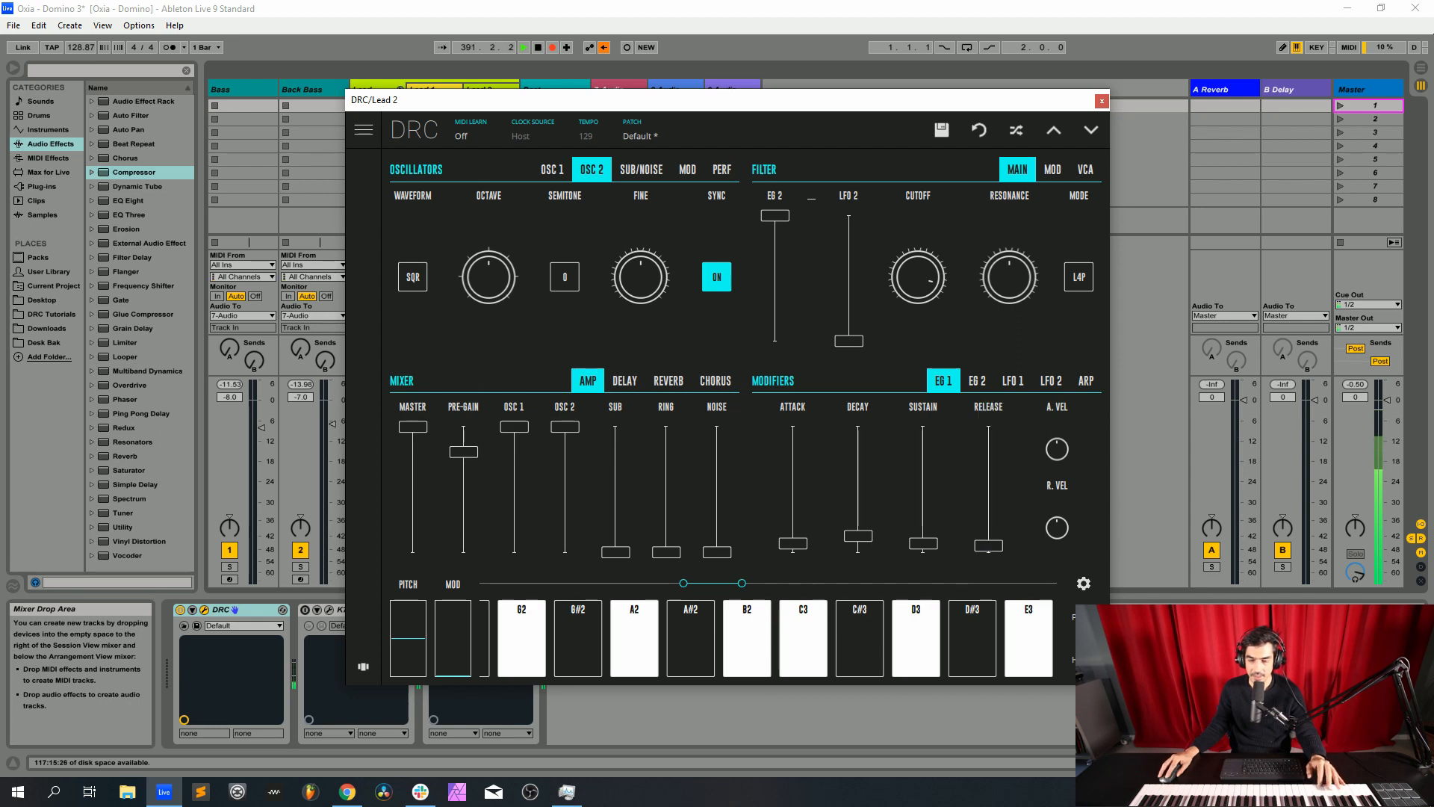
# Raise the EG 2 attack of Lead 2's synth to about a third
pyautogui.click(977, 381)
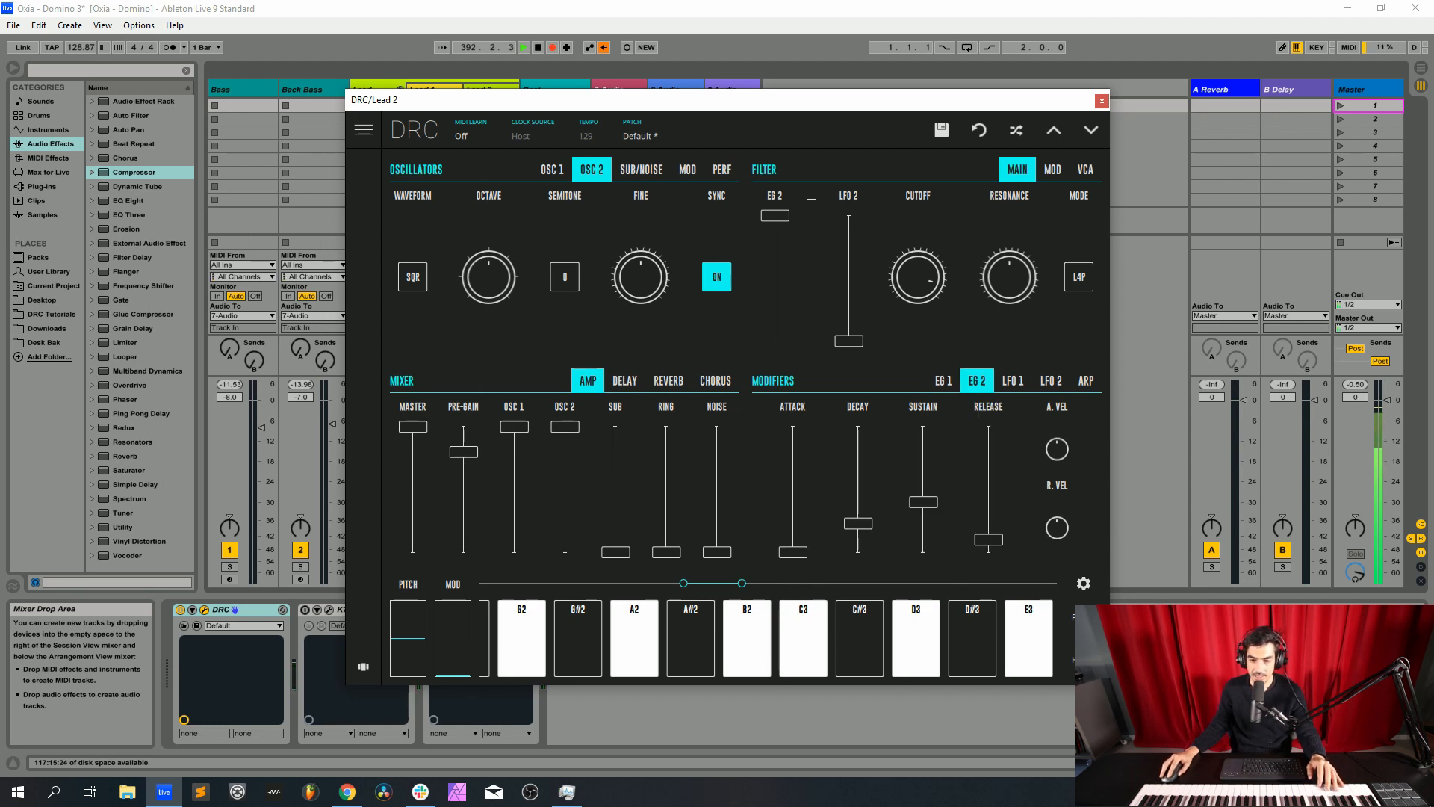
pyautogui.moveTo(792, 552); pyautogui.dragTo(857, 523)
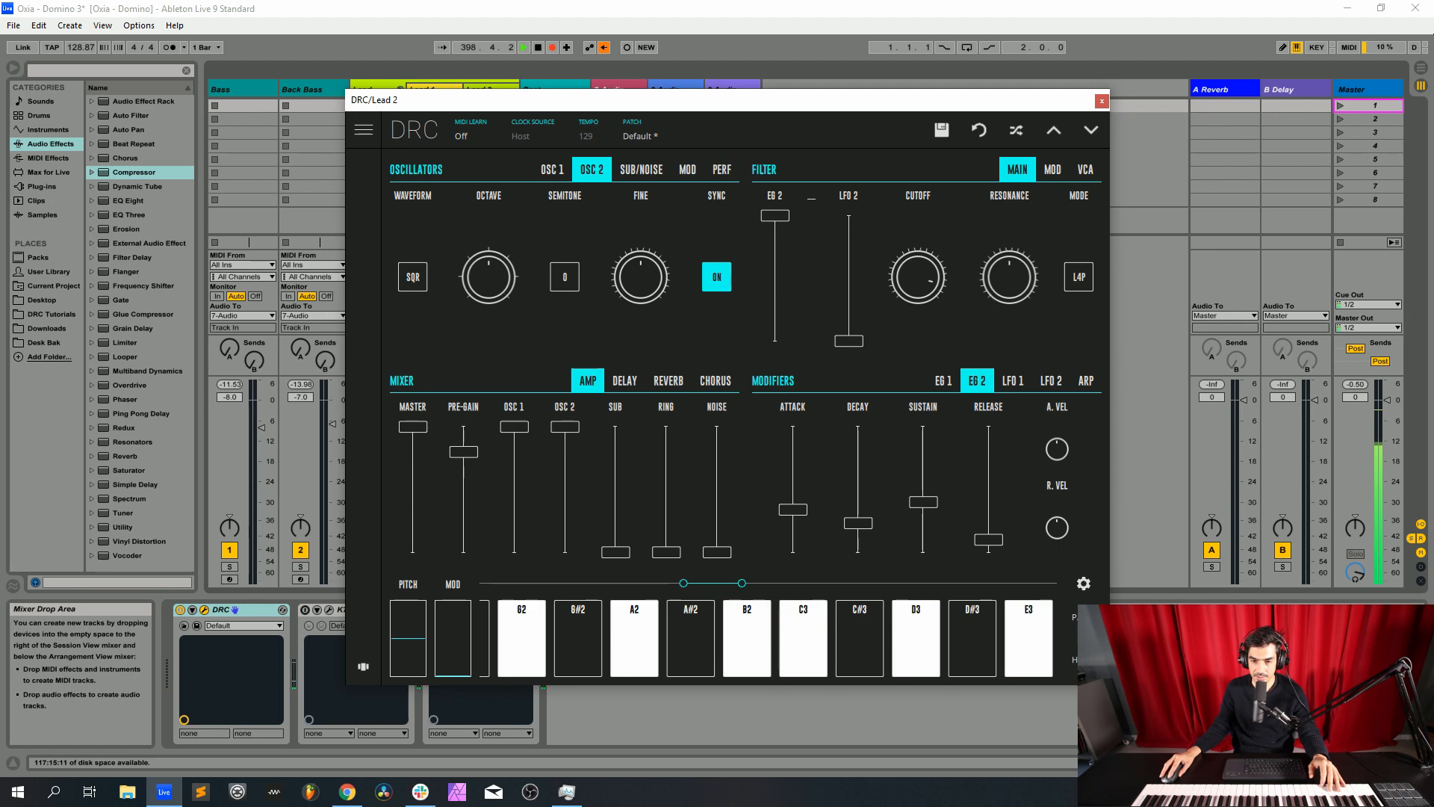
pyautogui.moveTo(923, 502)
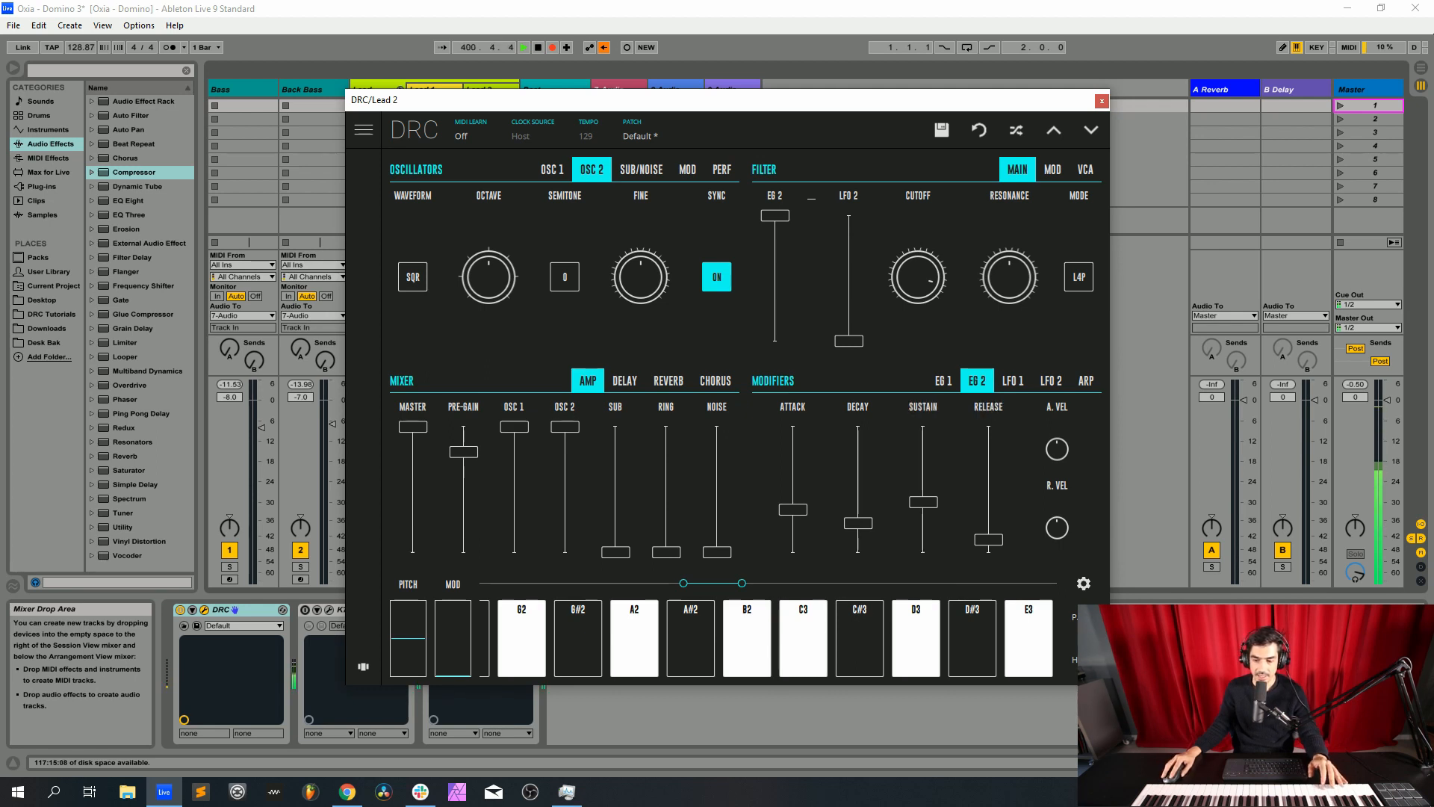
# Set Lead 2's reverb decay to about 60% and its amount to about a tenth, and close the synth window
pyautogui.click(668, 381)
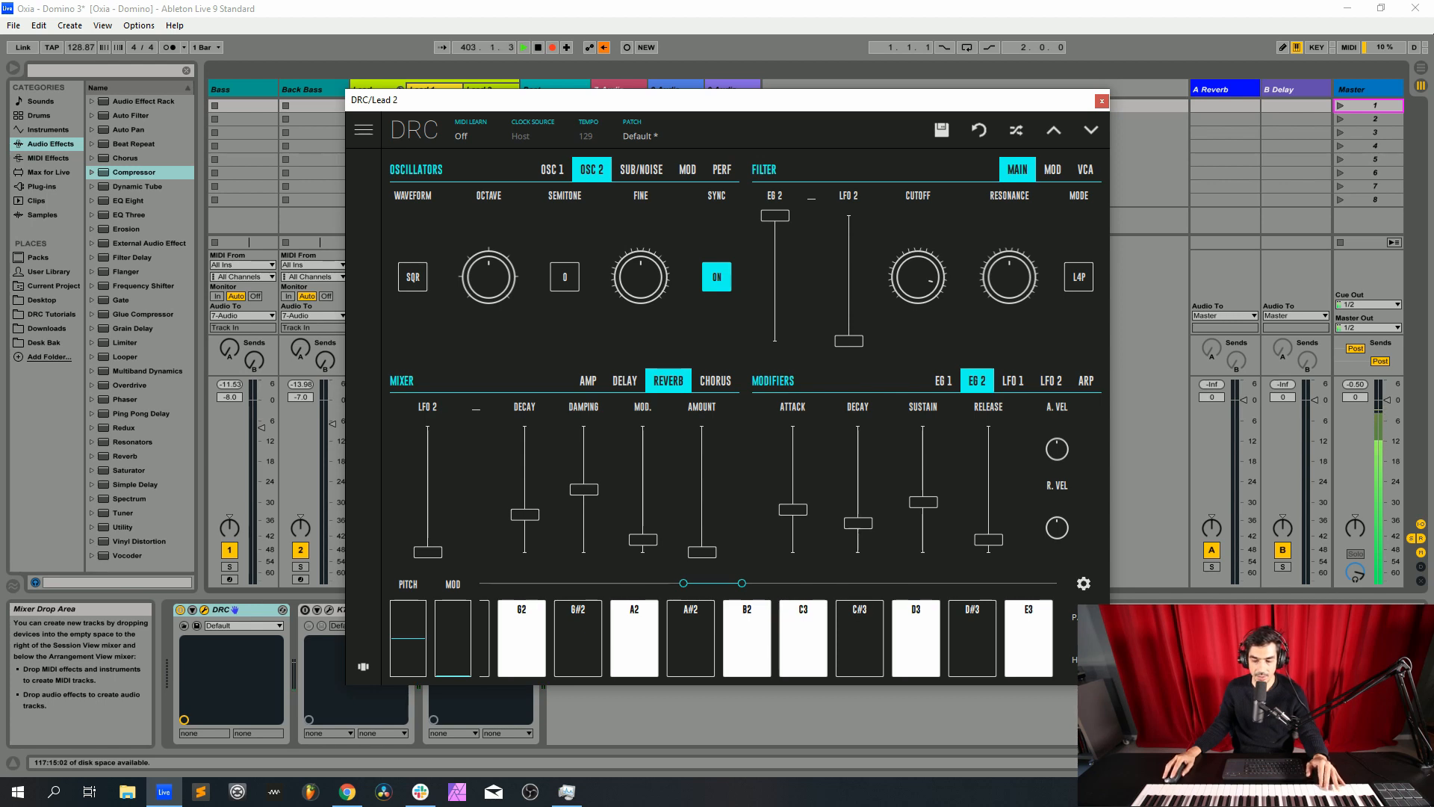
pyautogui.moveTo(524, 514); pyautogui.dragTo(524, 476)
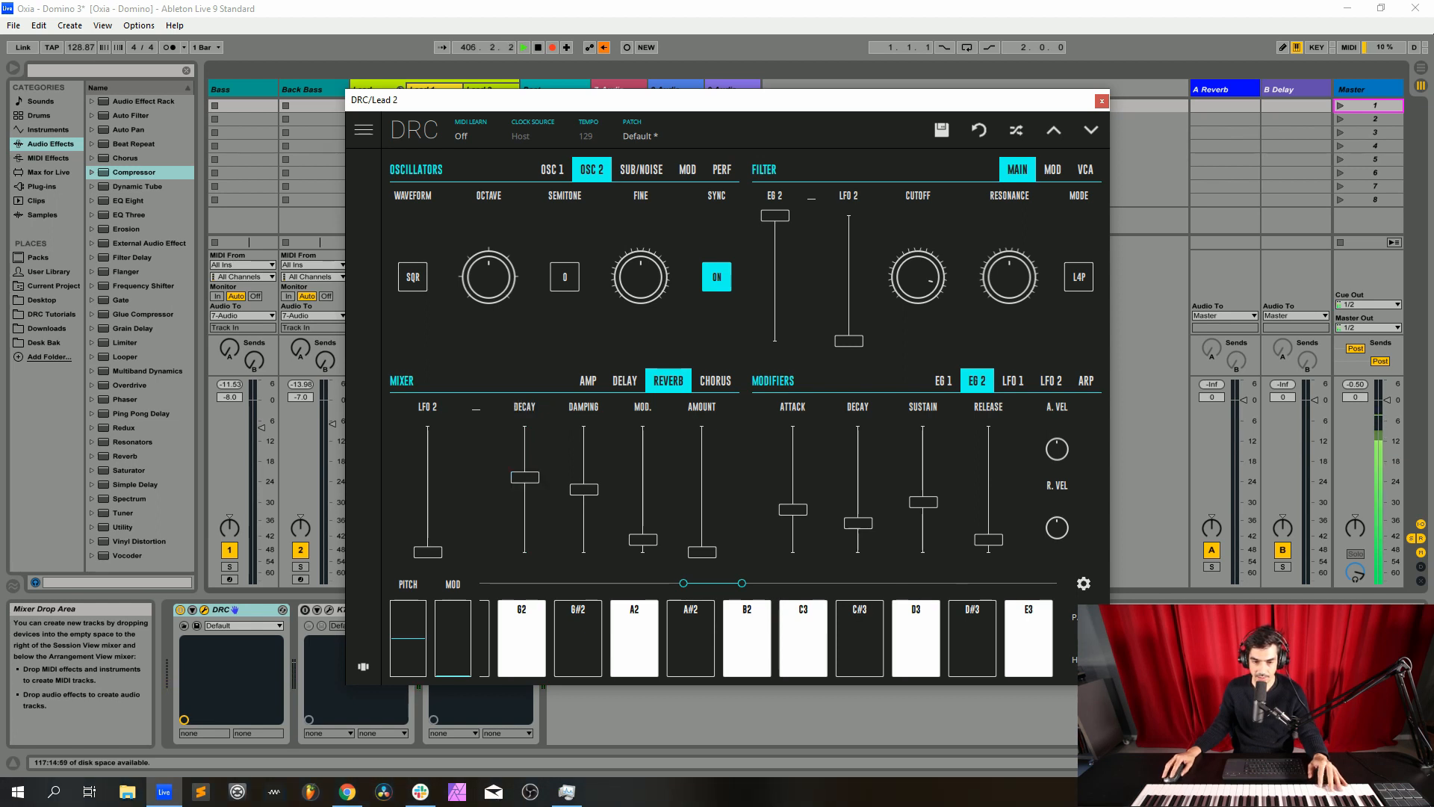
pyautogui.moveTo(702, 552); pyautogui.dragTo(701, 538)
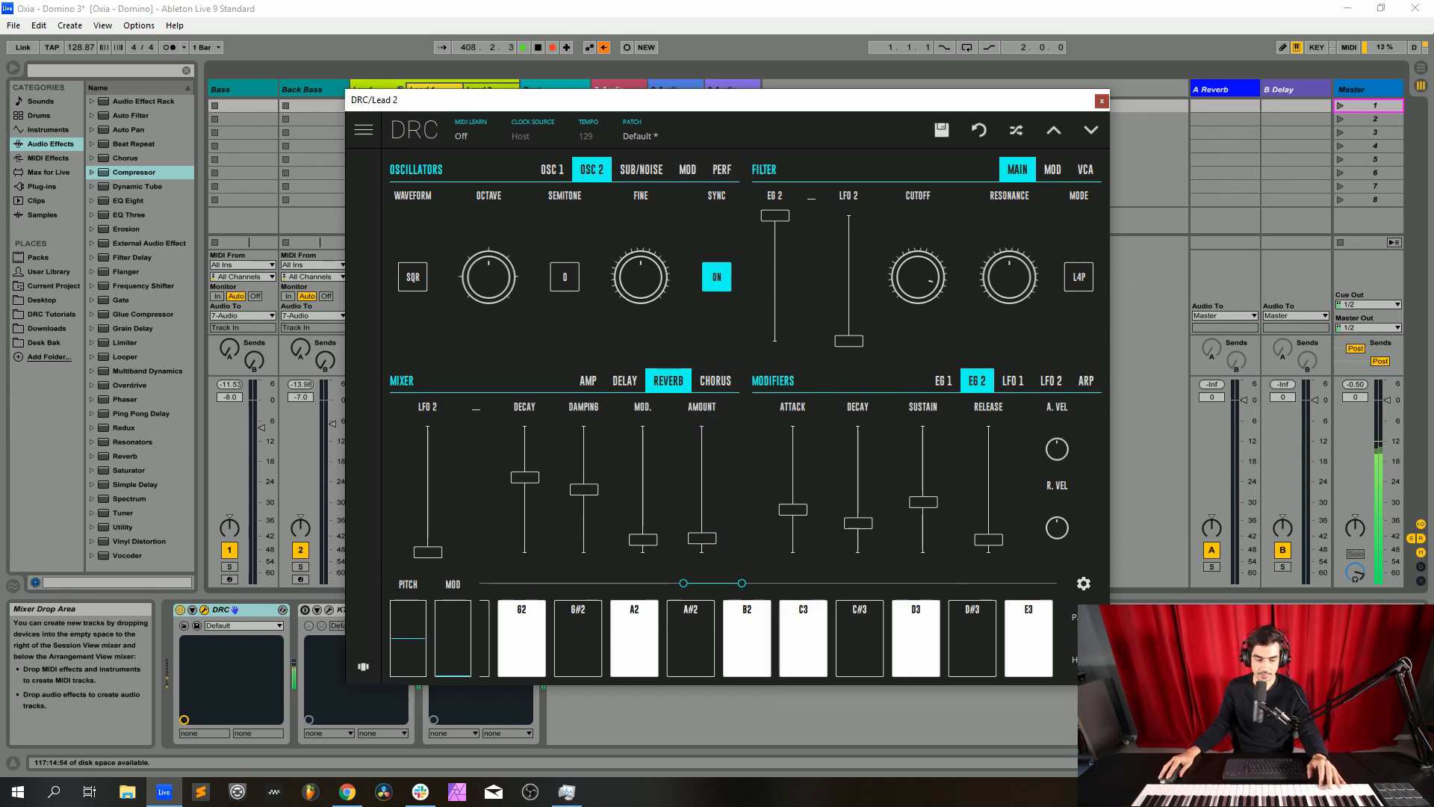
pyautogui.click(1102, 101)
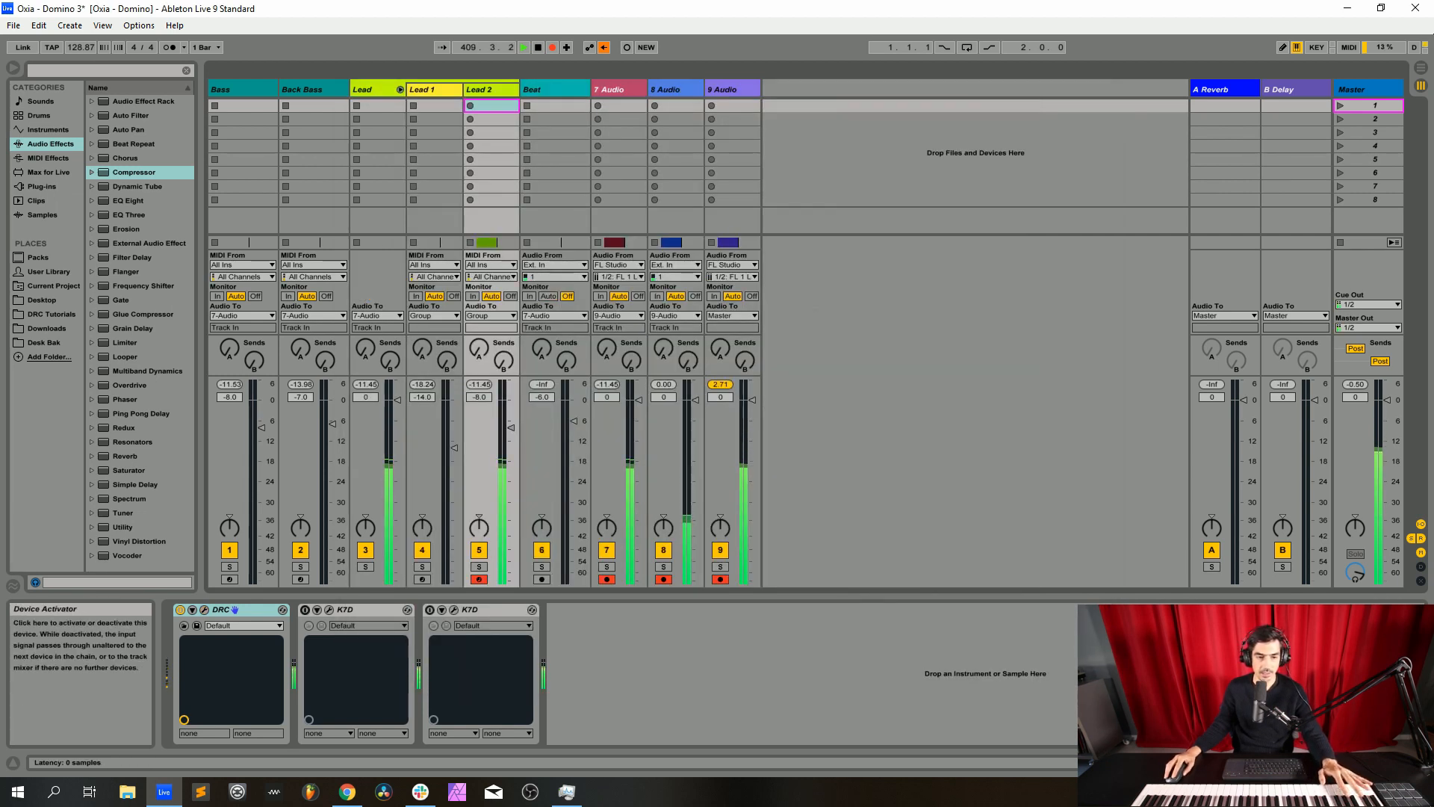
# Activate both K7D delays on Lead 2 and arm the Lead 1 track alongside it
pyautogui.click(304, 610)
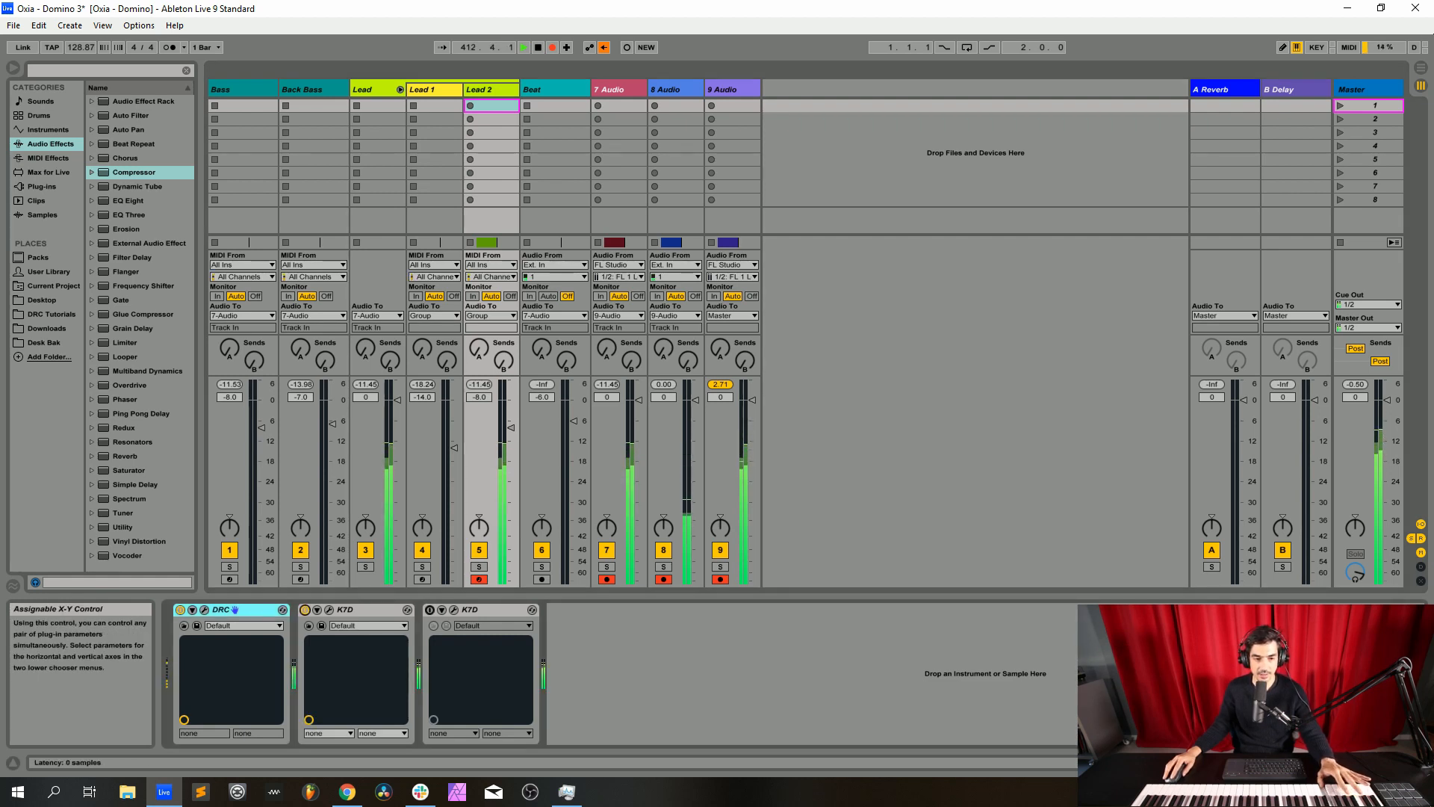
pyautogui.click(429, 609)
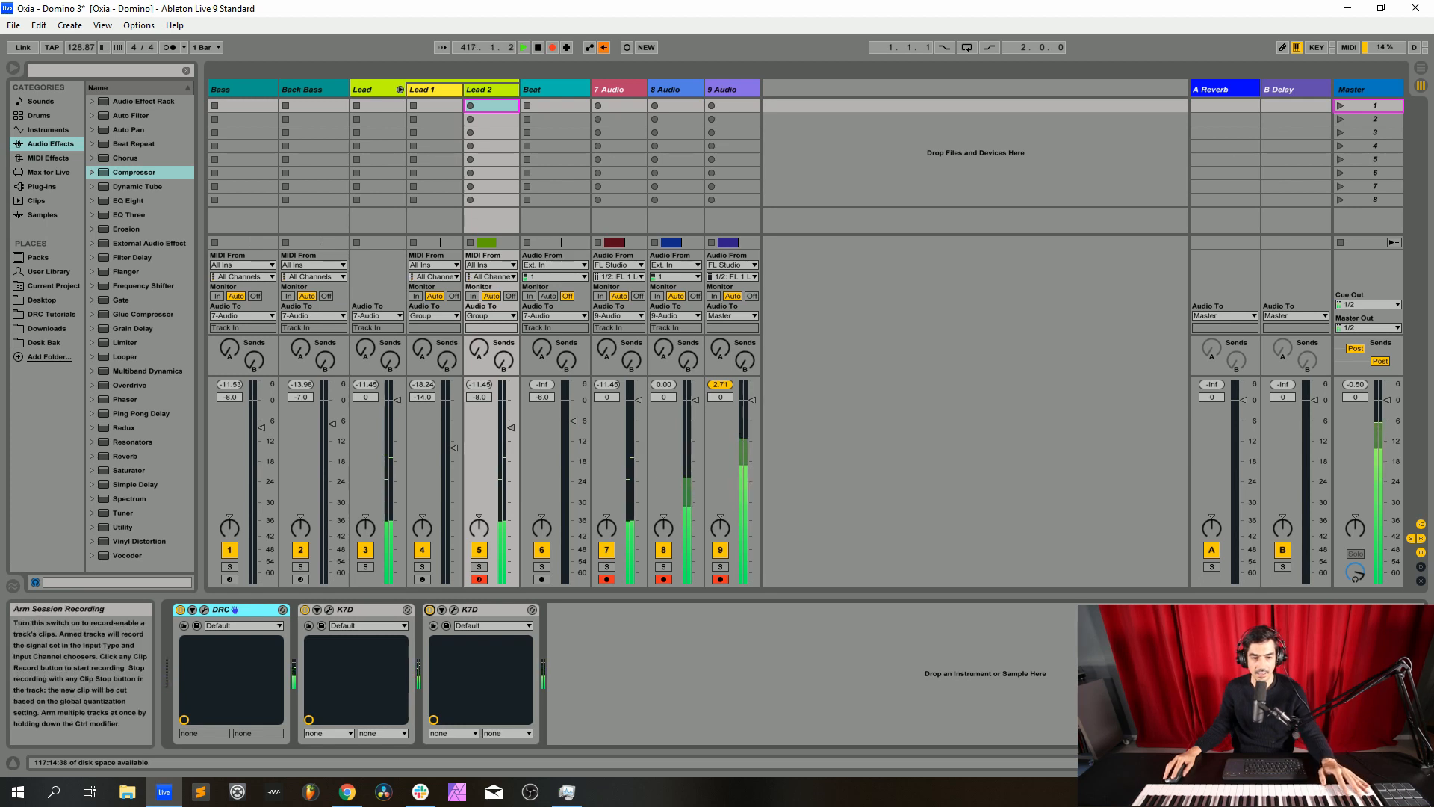
pyautogui.press('Left')
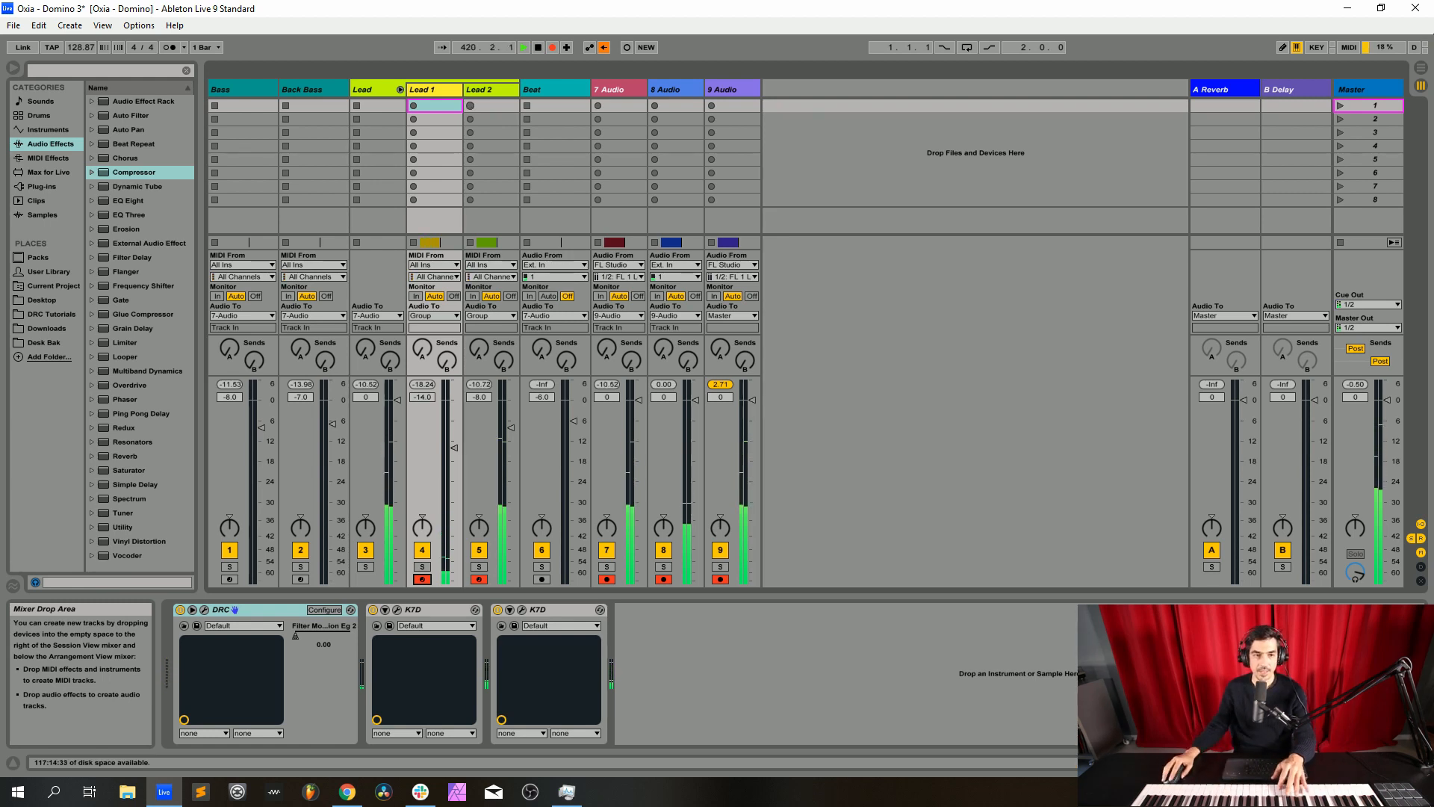
# Activate the Compressor, Overdrive and EQ Eight on the Lead group track
pyautogui.press('Left')
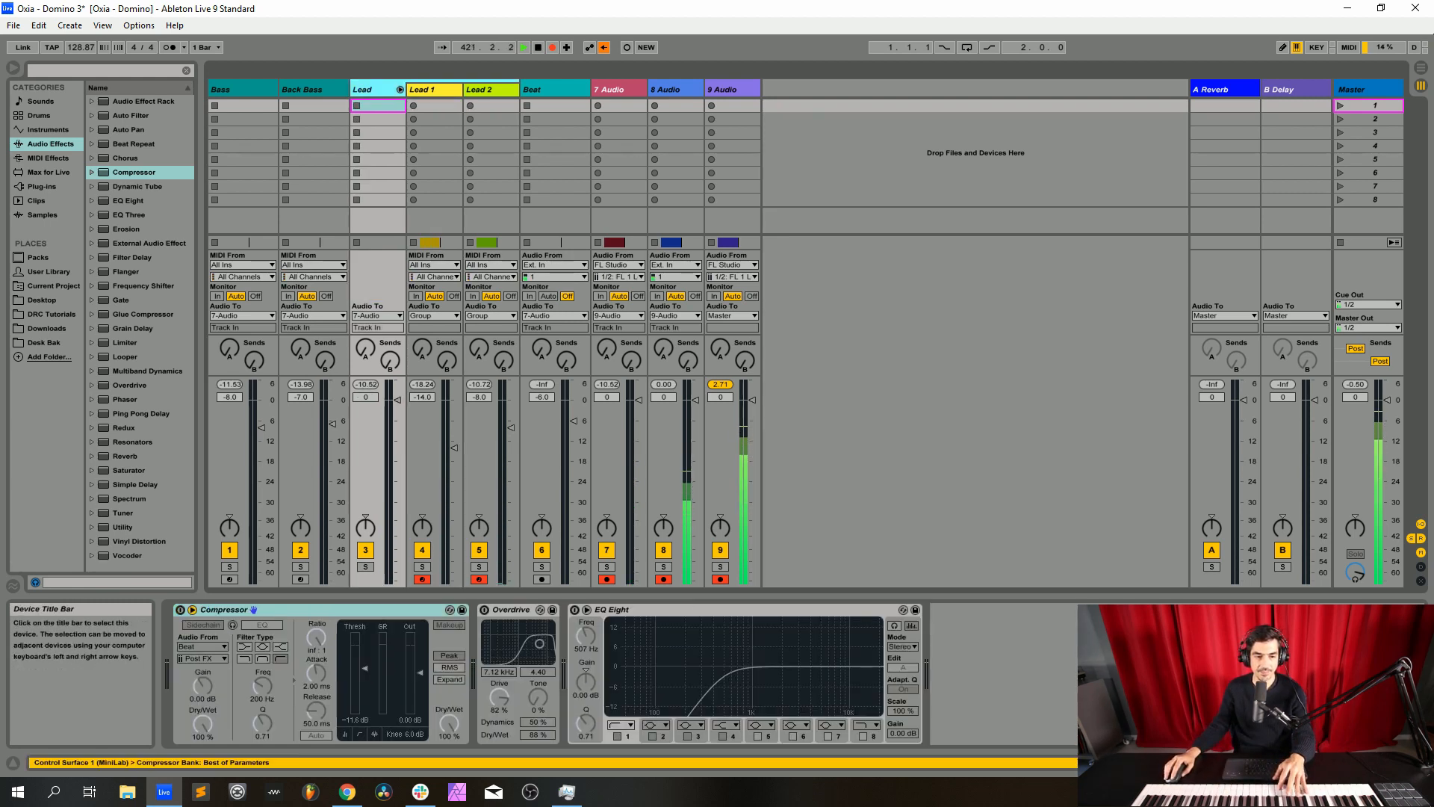
pyautogui.click(180, 610)
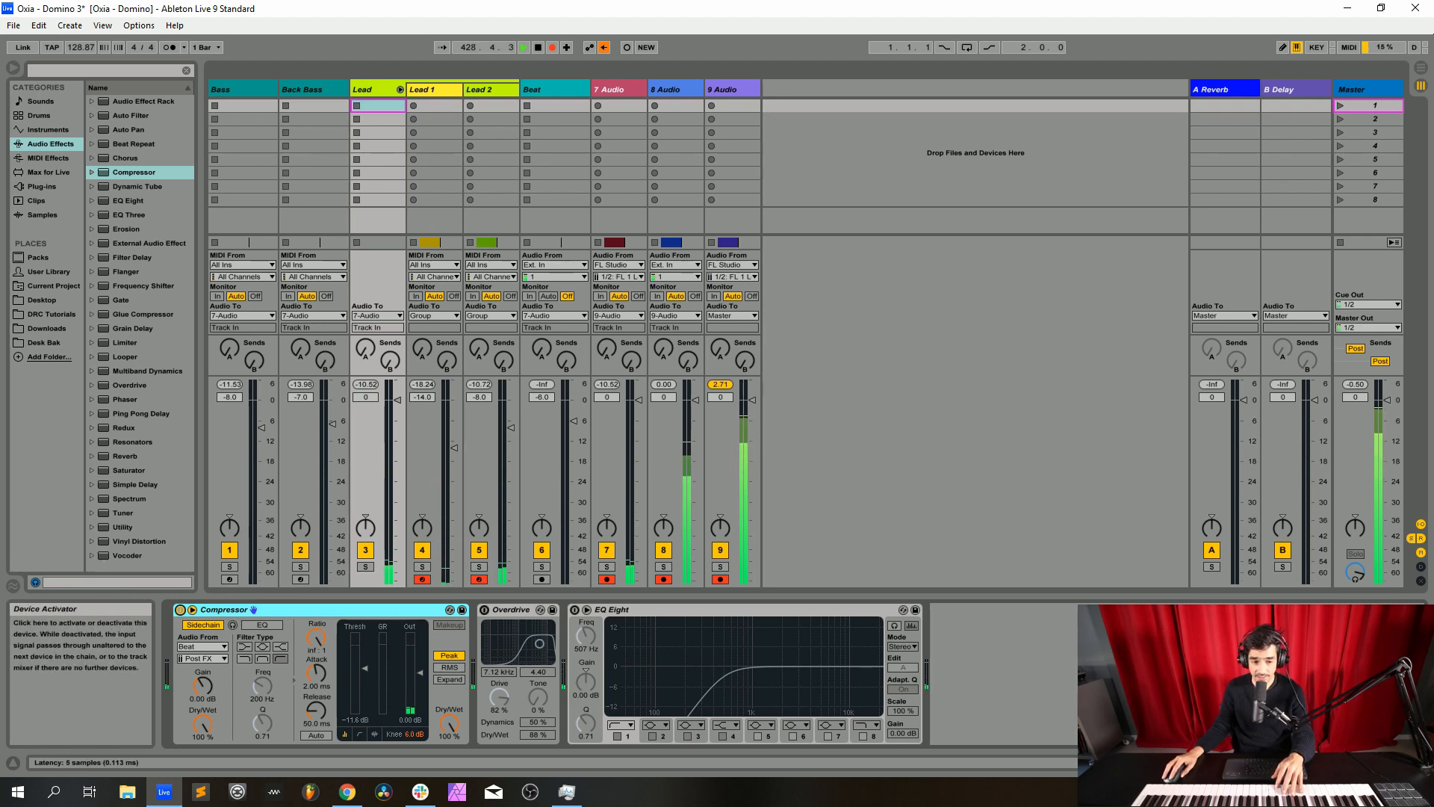
pyautogui.click(484, 610)
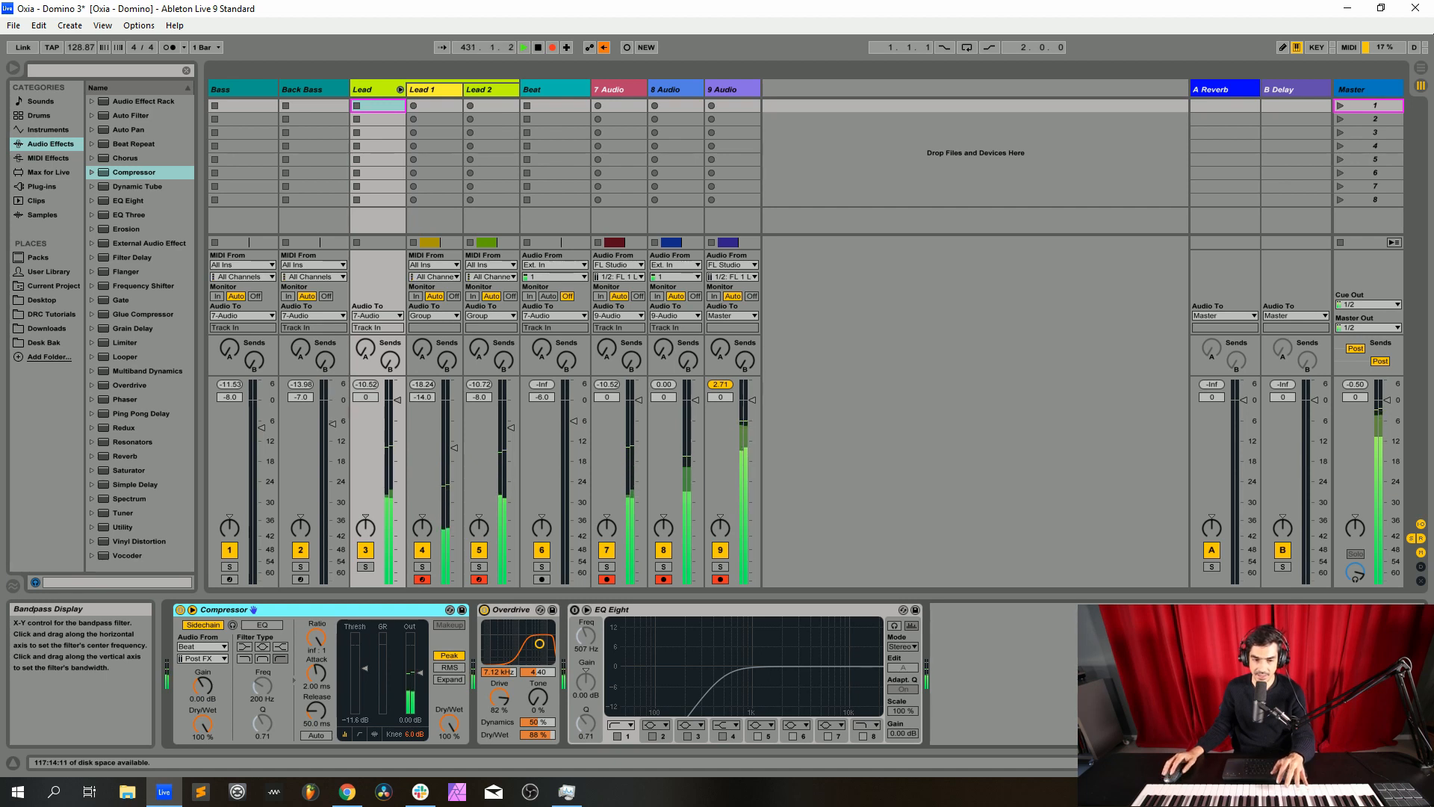
pyautogui.click(575, 609)
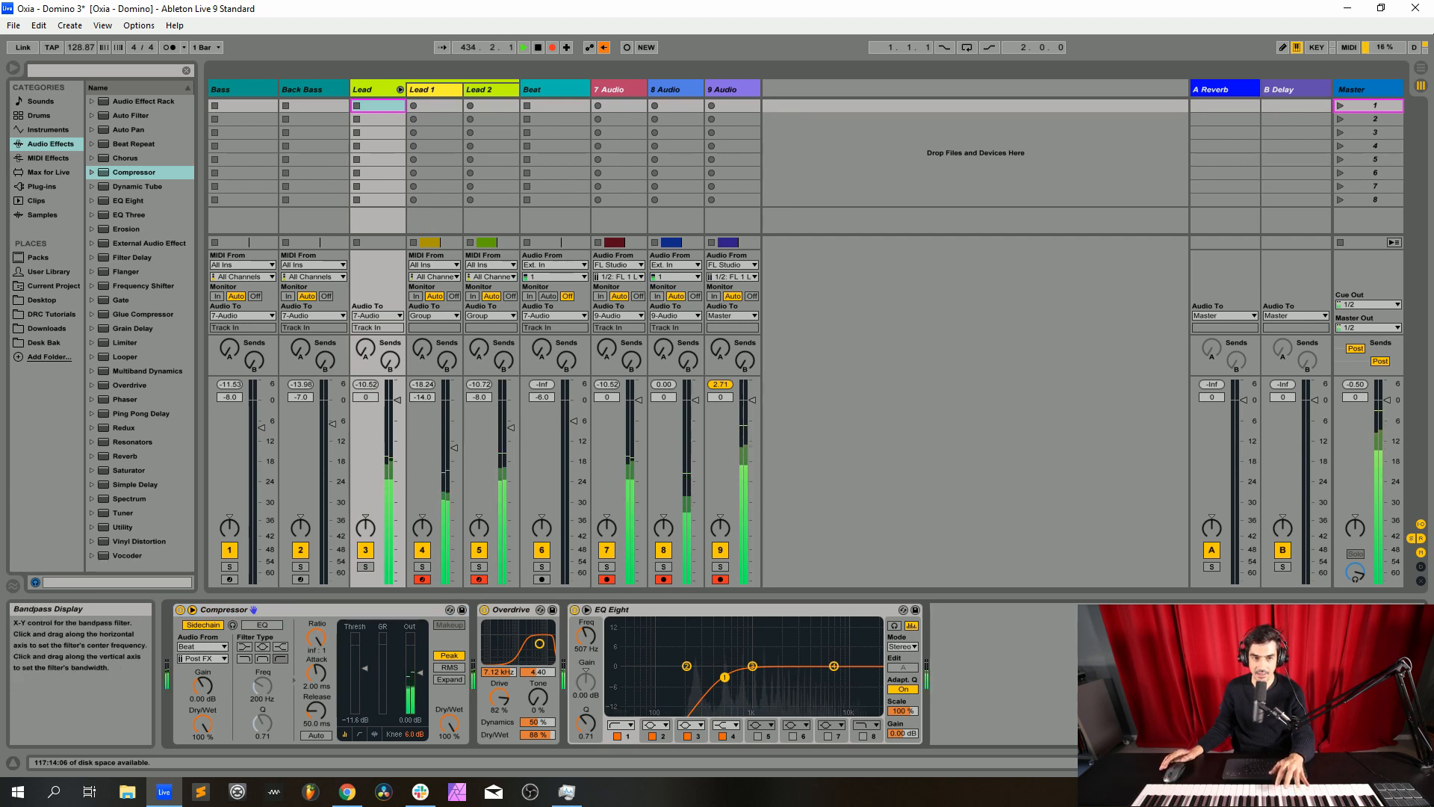
# Check the recorded clips in the Arrangement View, and disarm the Lead 1 and Lead 2 tracks
pyautogui.press('Tab')
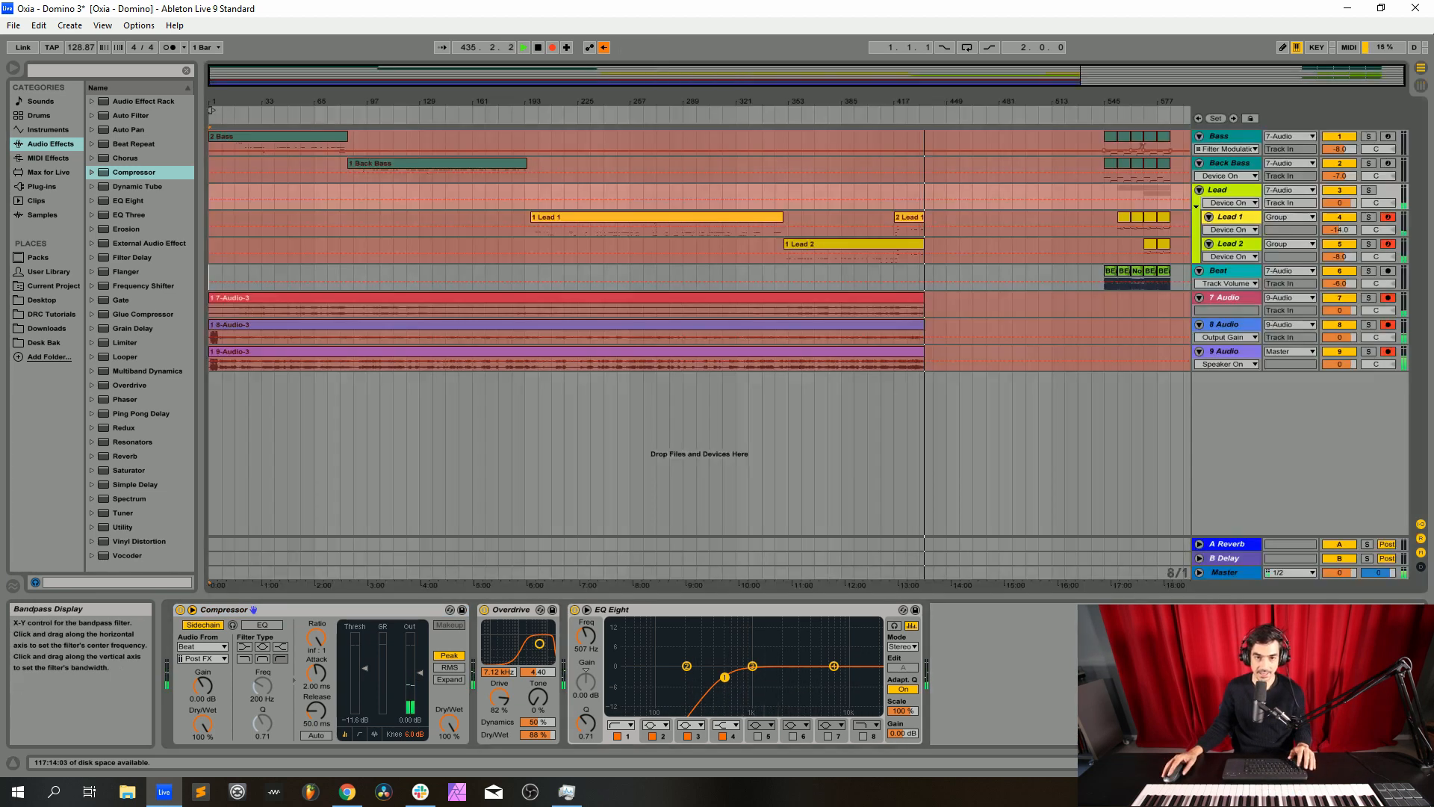
pyautogui.press('Tab')
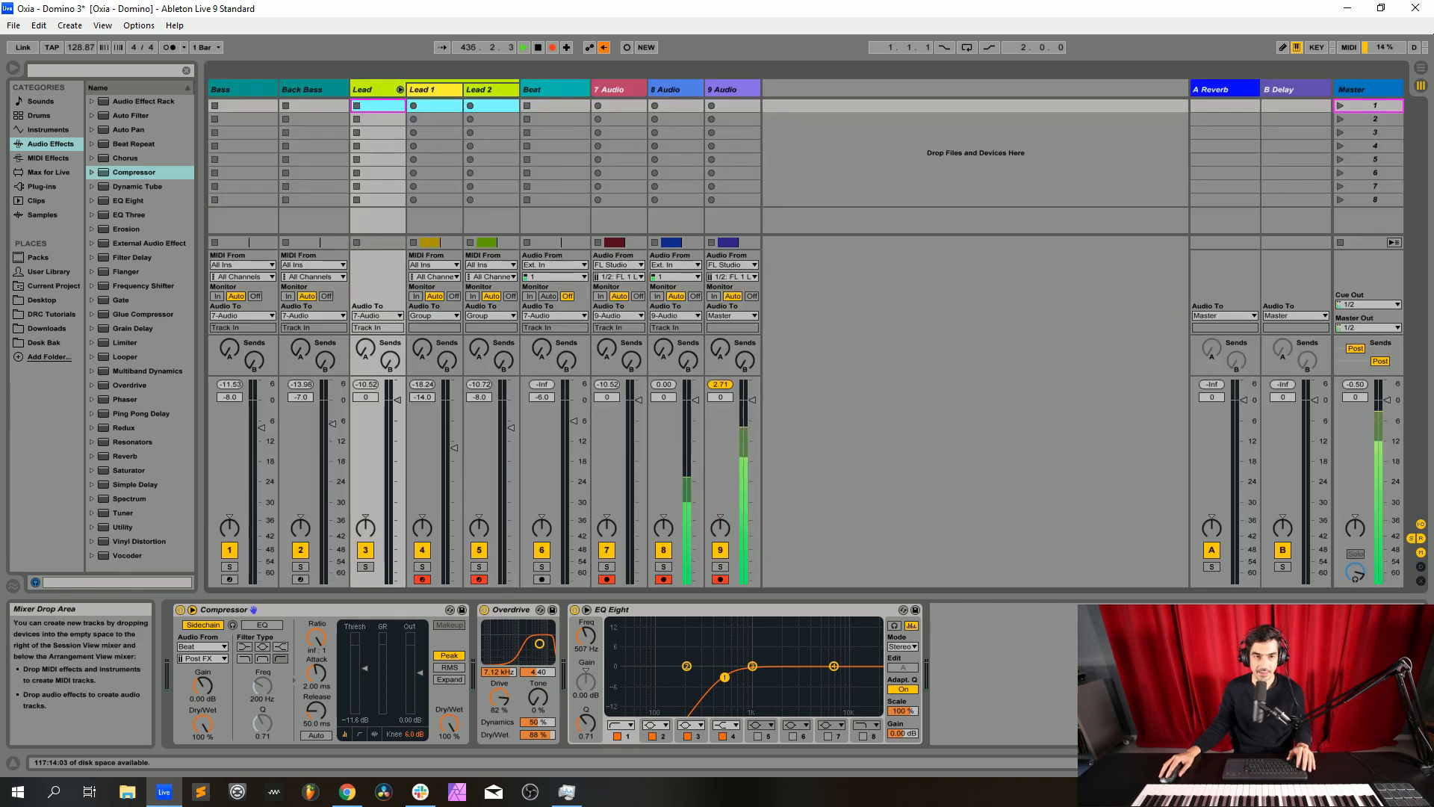
pyautogui.press('Tab')
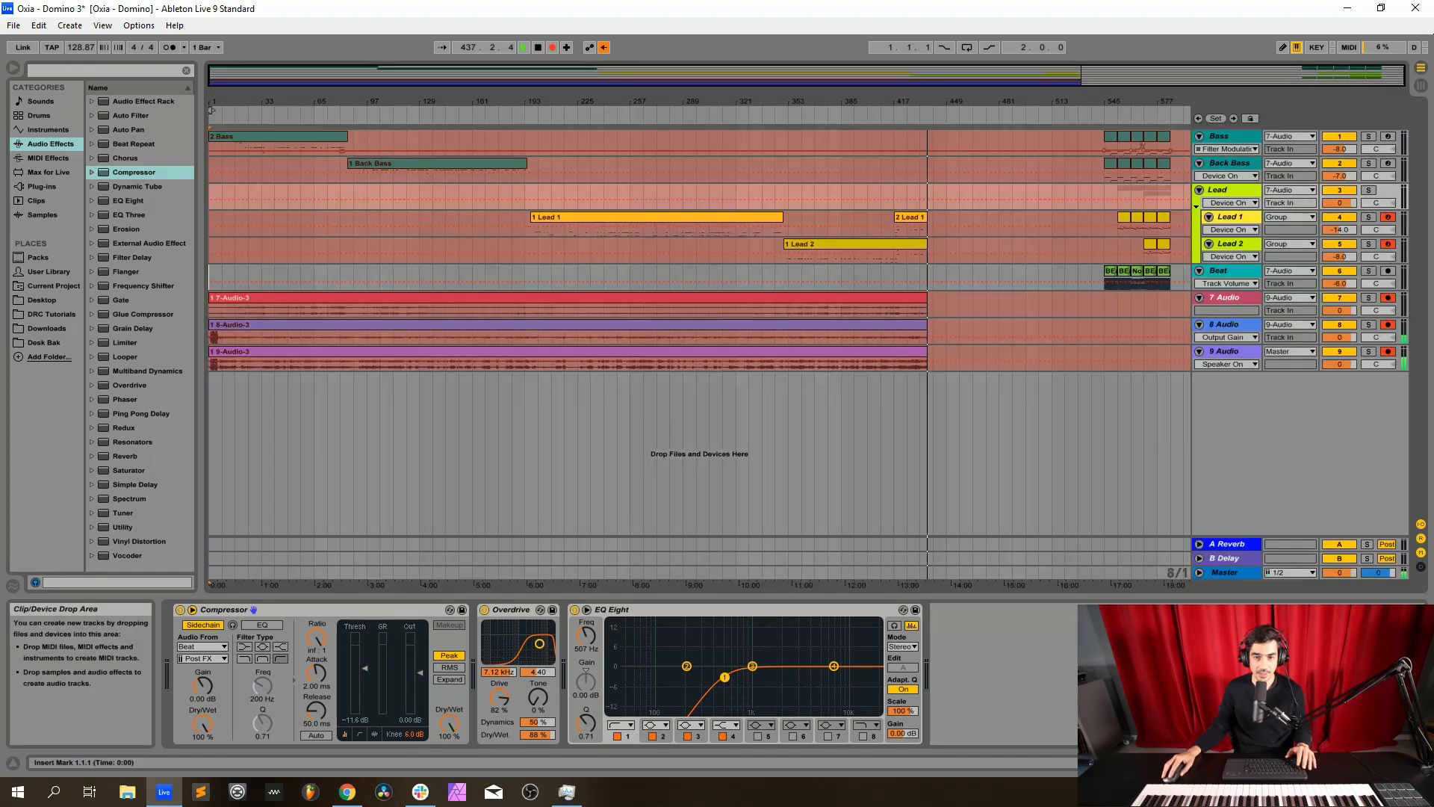
pyautogui.press('Tab')
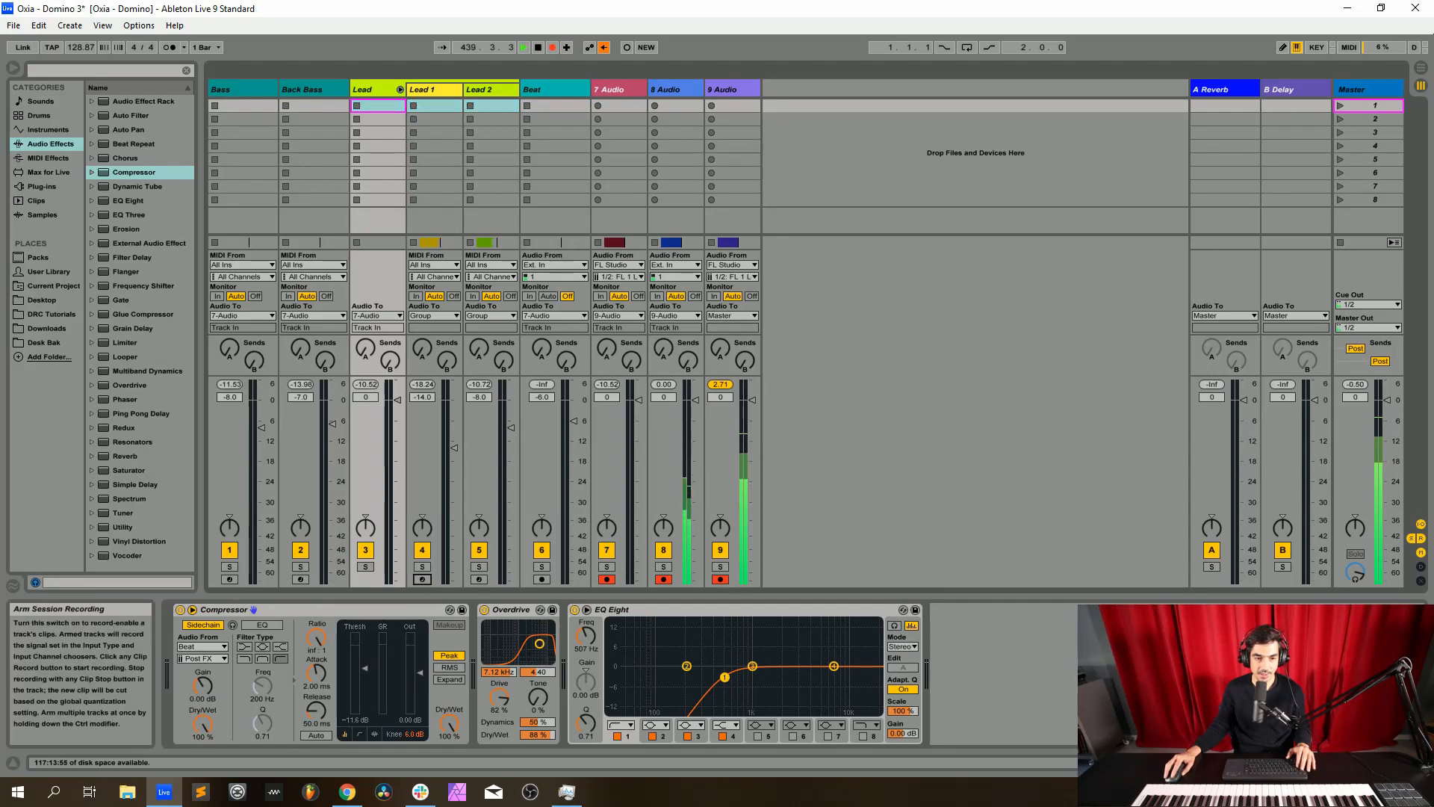
# Review the device chains of the Lead 1, Lead 2, Lead, Back Bass and Bass tracks
pyautogui.click(423, 90)
pyautogui.click(480, 89)
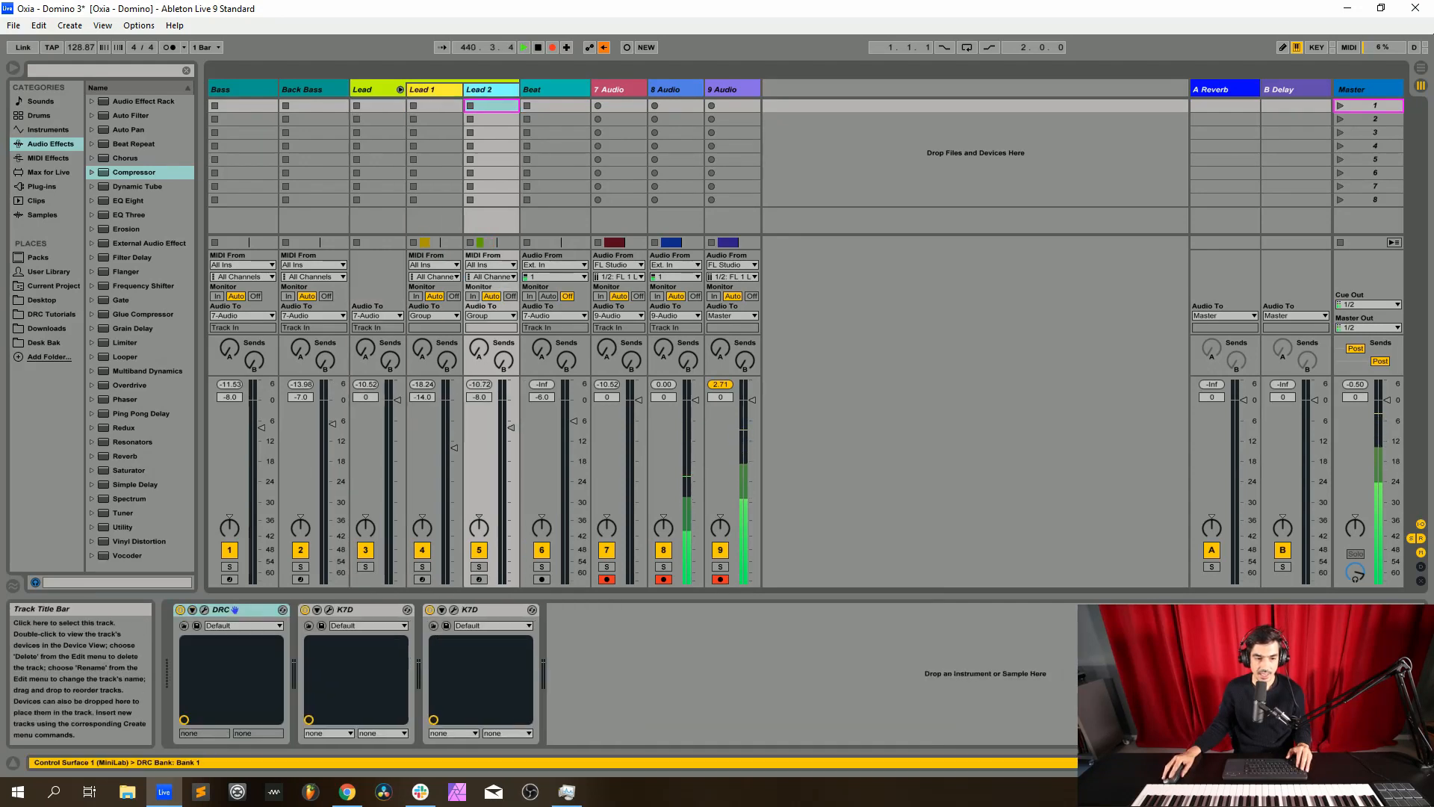
pyautogui.click(367, 89)
pyautogui.click(310, 90)
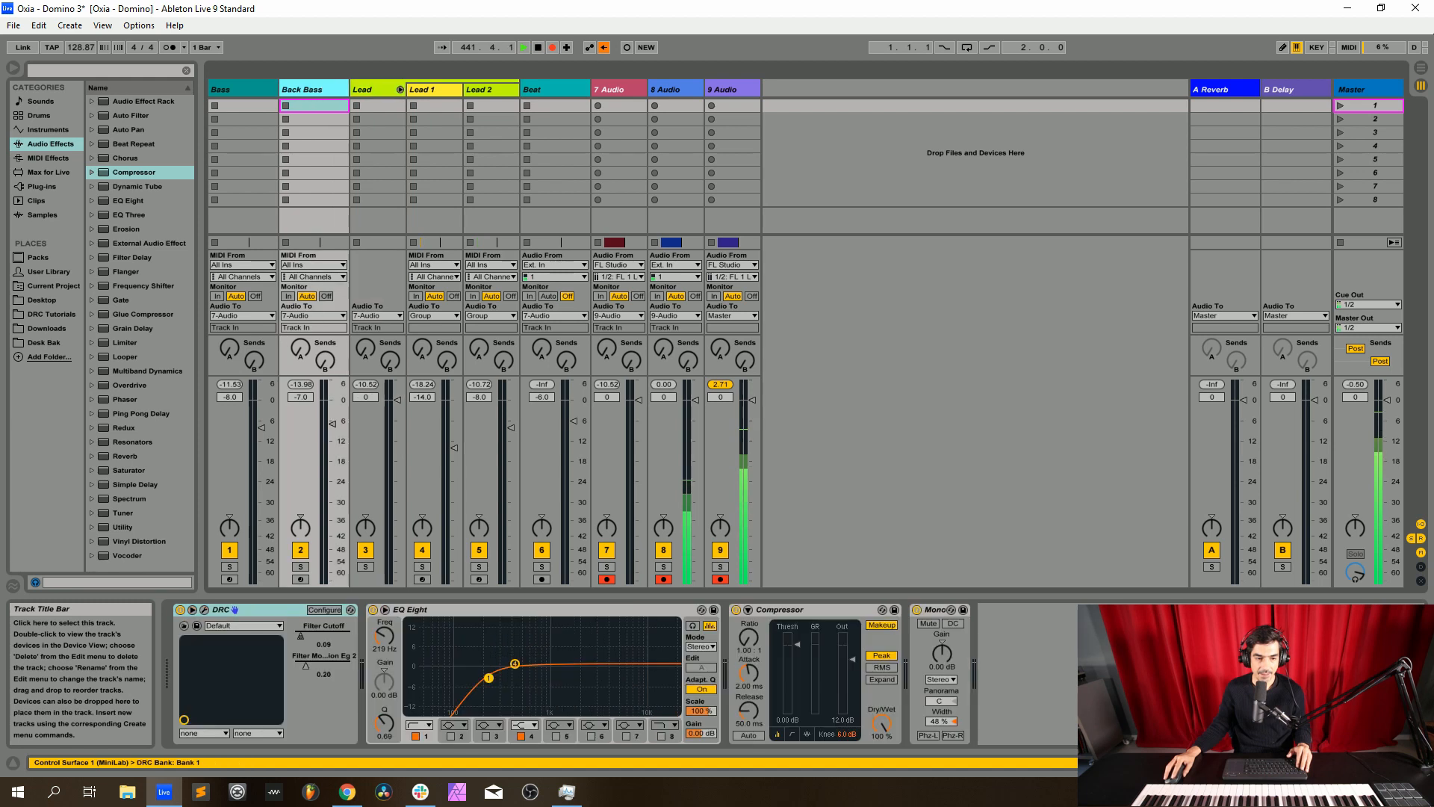
pyautogui.click(239, 89)
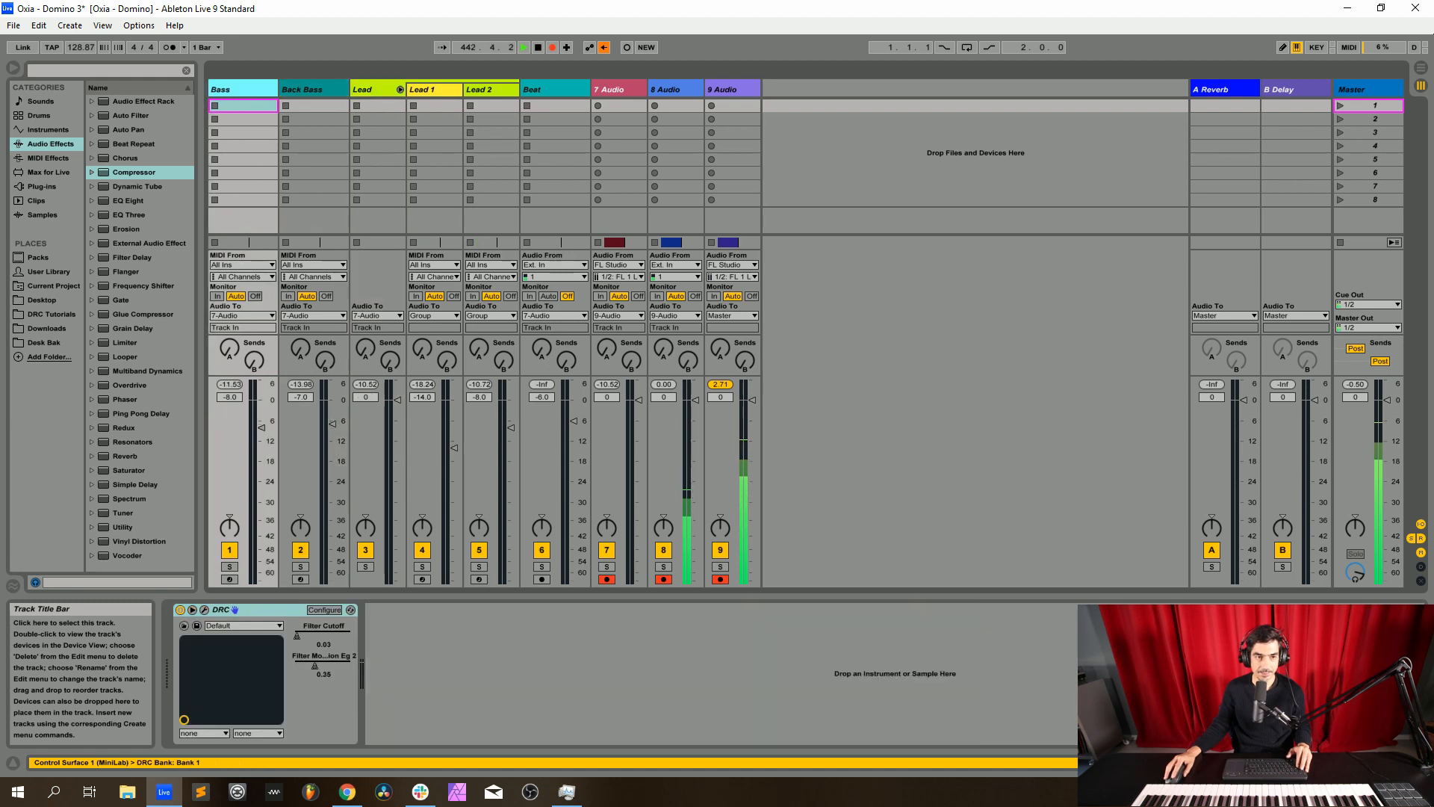
# Switch to the Arrangement View
pyautogui.press('Tab')
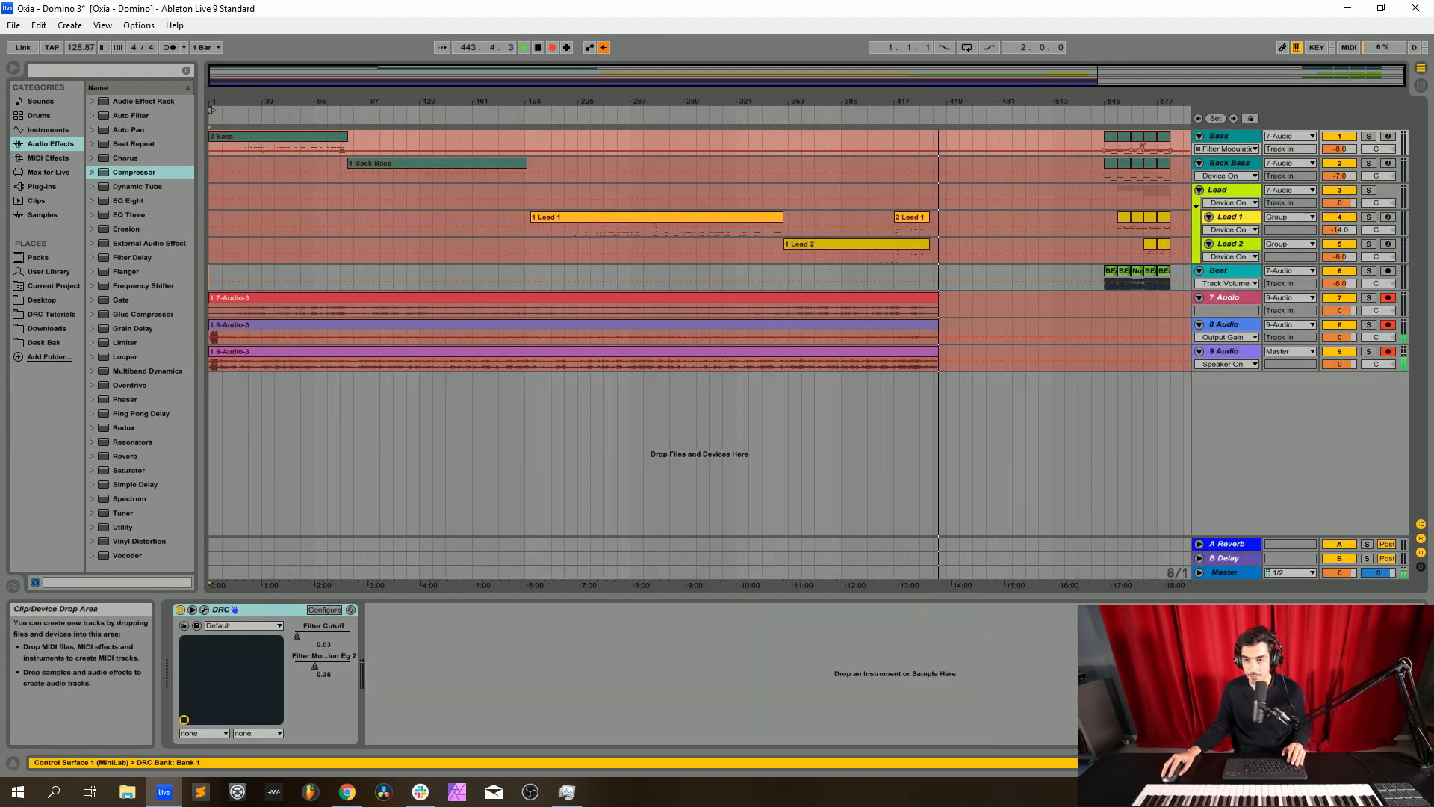
pyautogui.moveTo(1104, 361); pyautogui.dragTo(1171, 146)
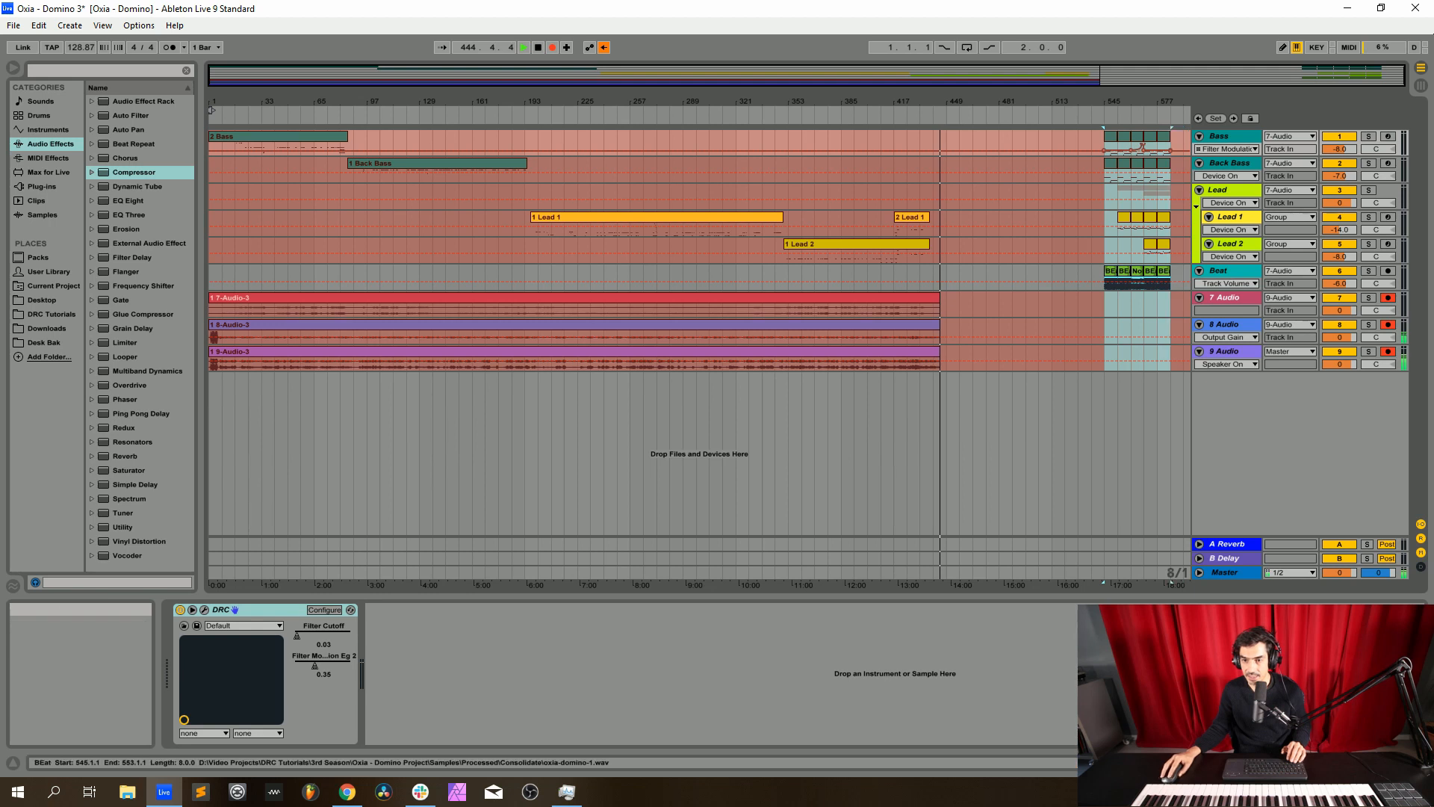
pyautogui.moveTo(1171, 581); pyautogui.dragTo(1025, 582)
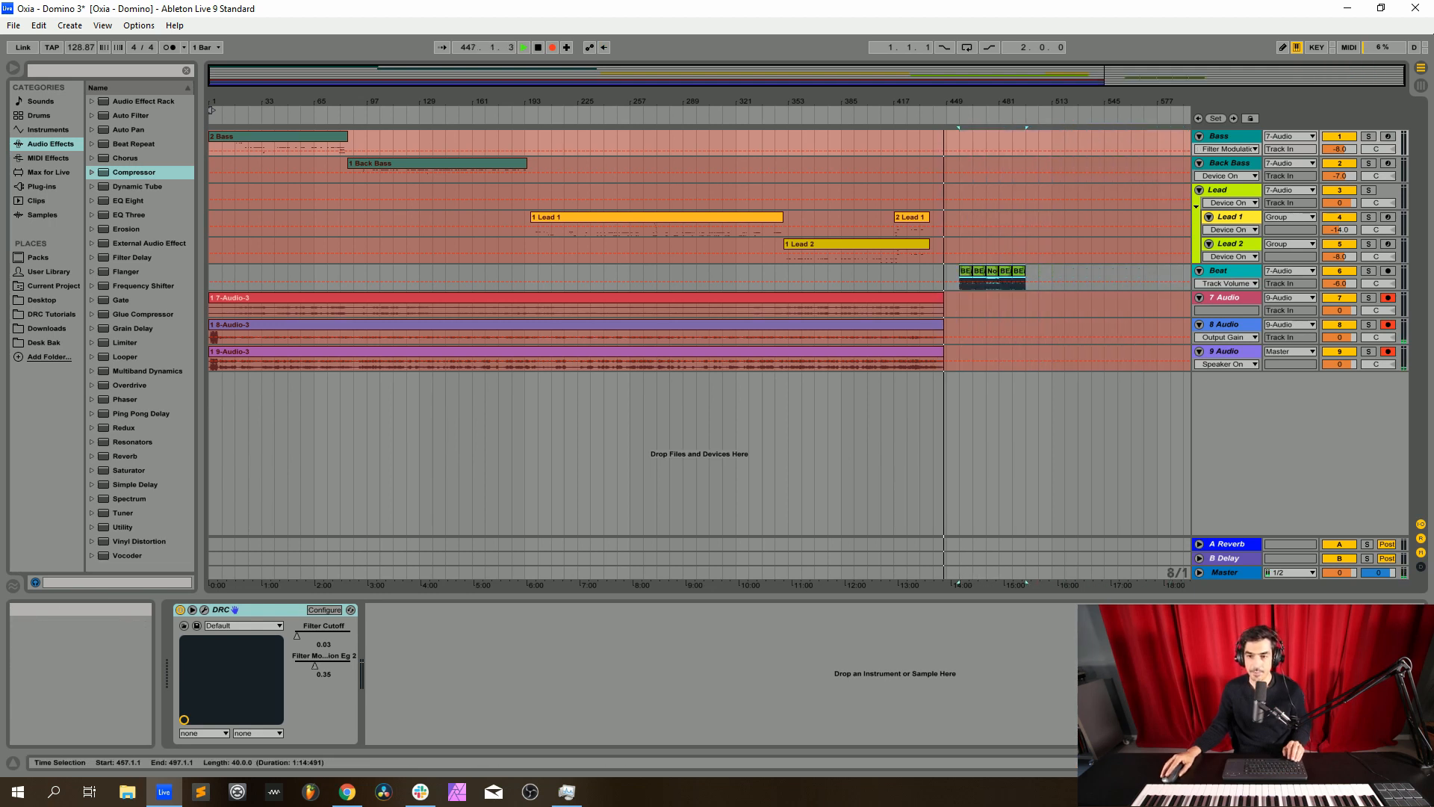
pyautogui.hotkey('ctrl', 'z')
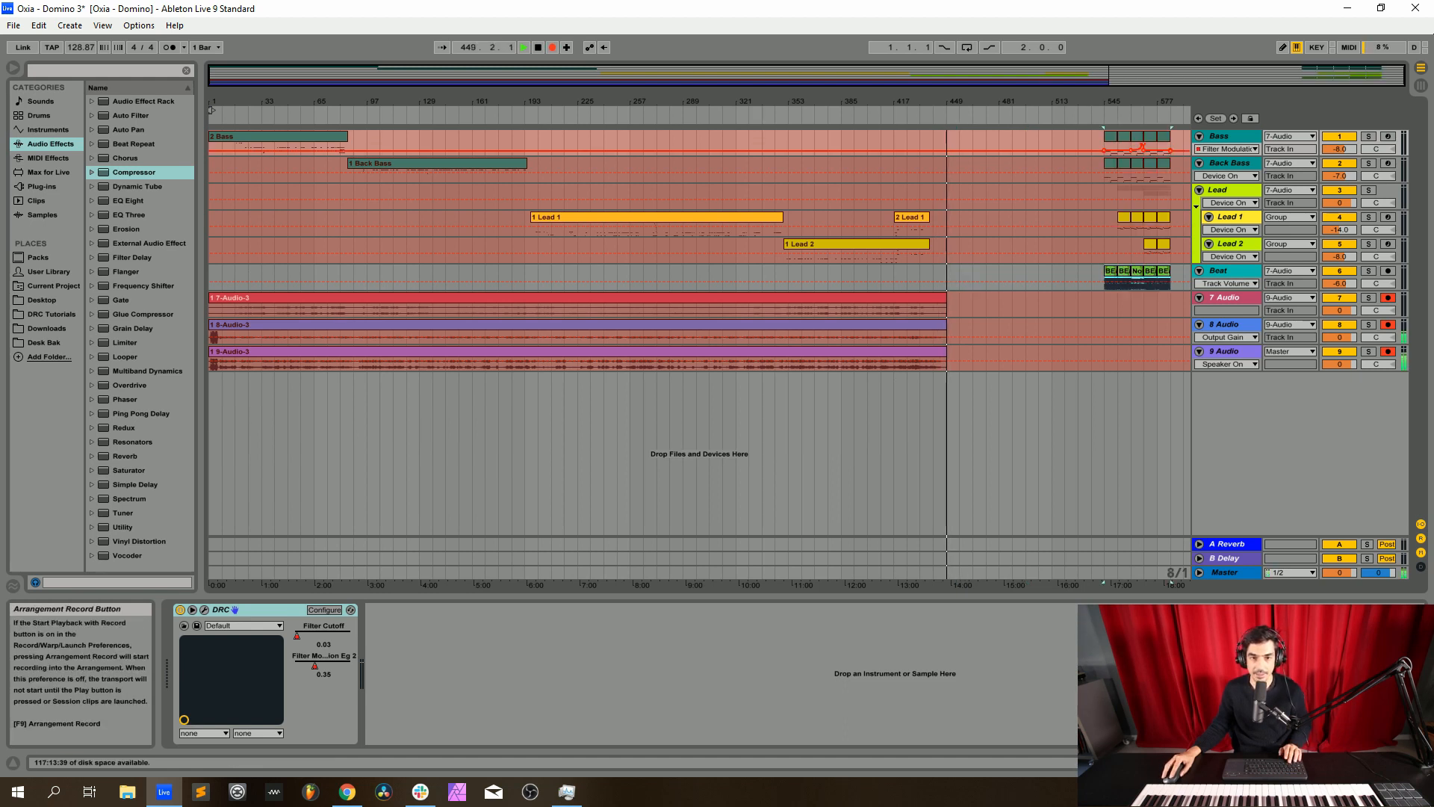
# Pause arrangement recording to move the Bass, Back Bass, Lead and Beat clips with their automation from bar 545 to about bar 457, and resume recording
pyautogui.click(552, 47)
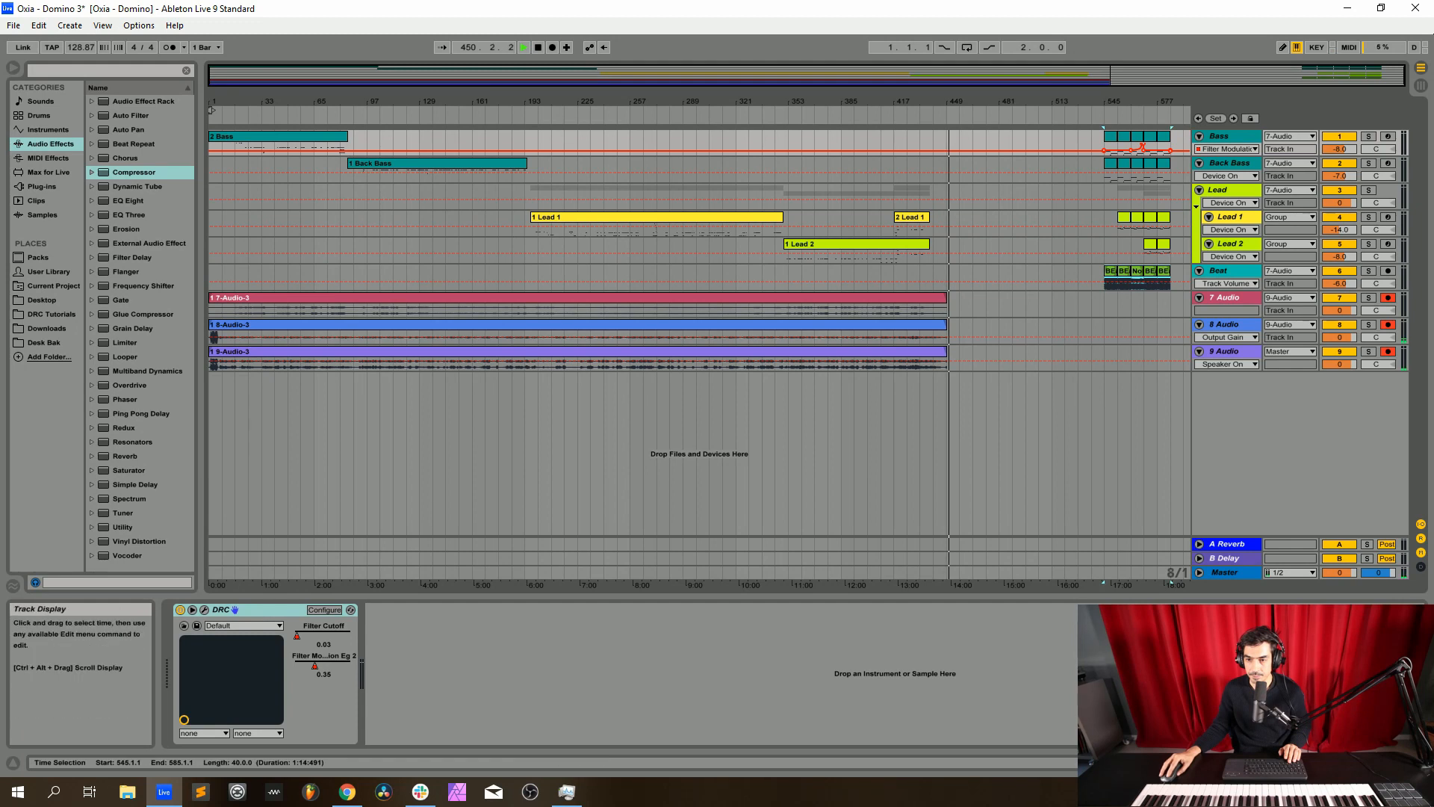
pyautogui.moveTo(1170, 333); pyautogui.dragTo(967, 137)
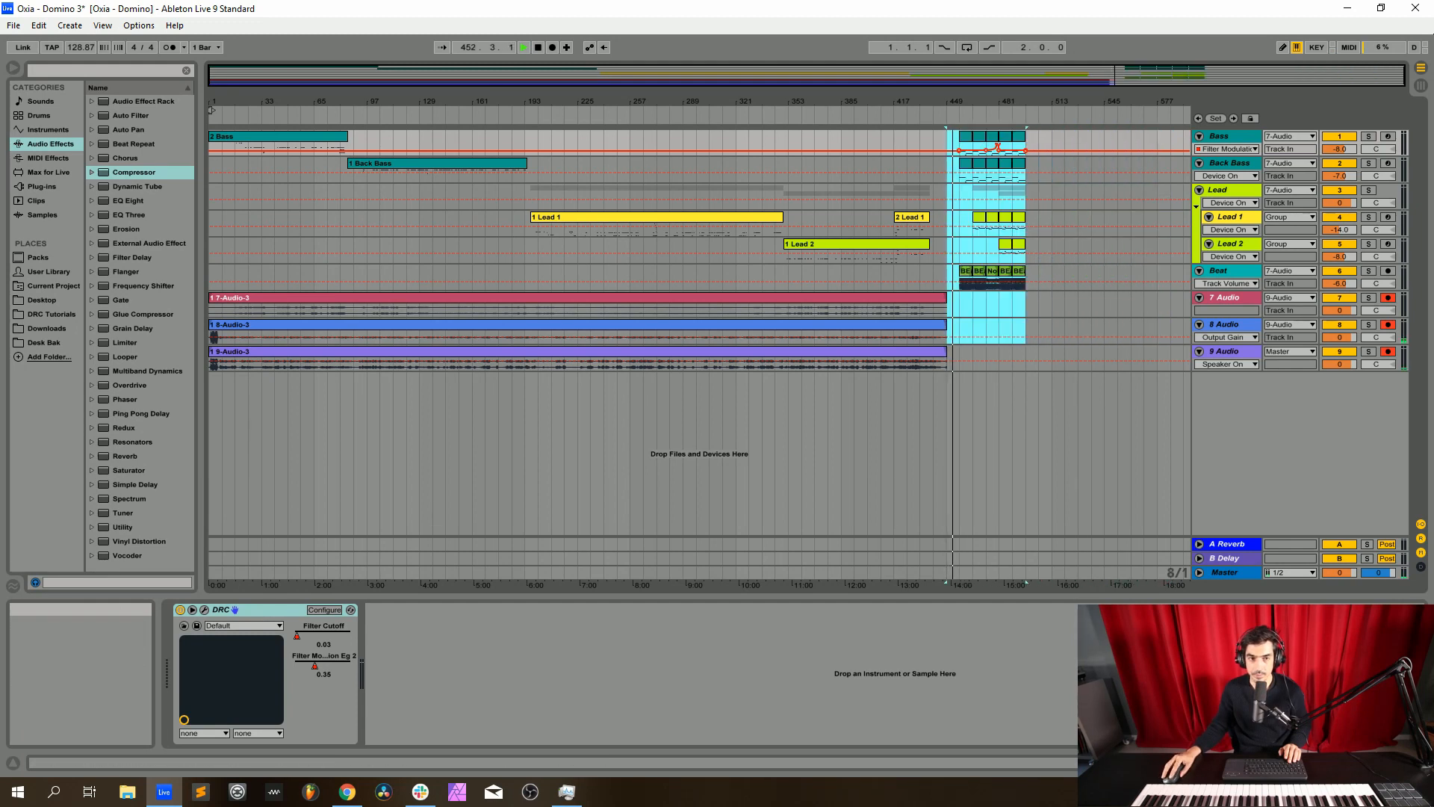
pyautogui.click(552, 47)
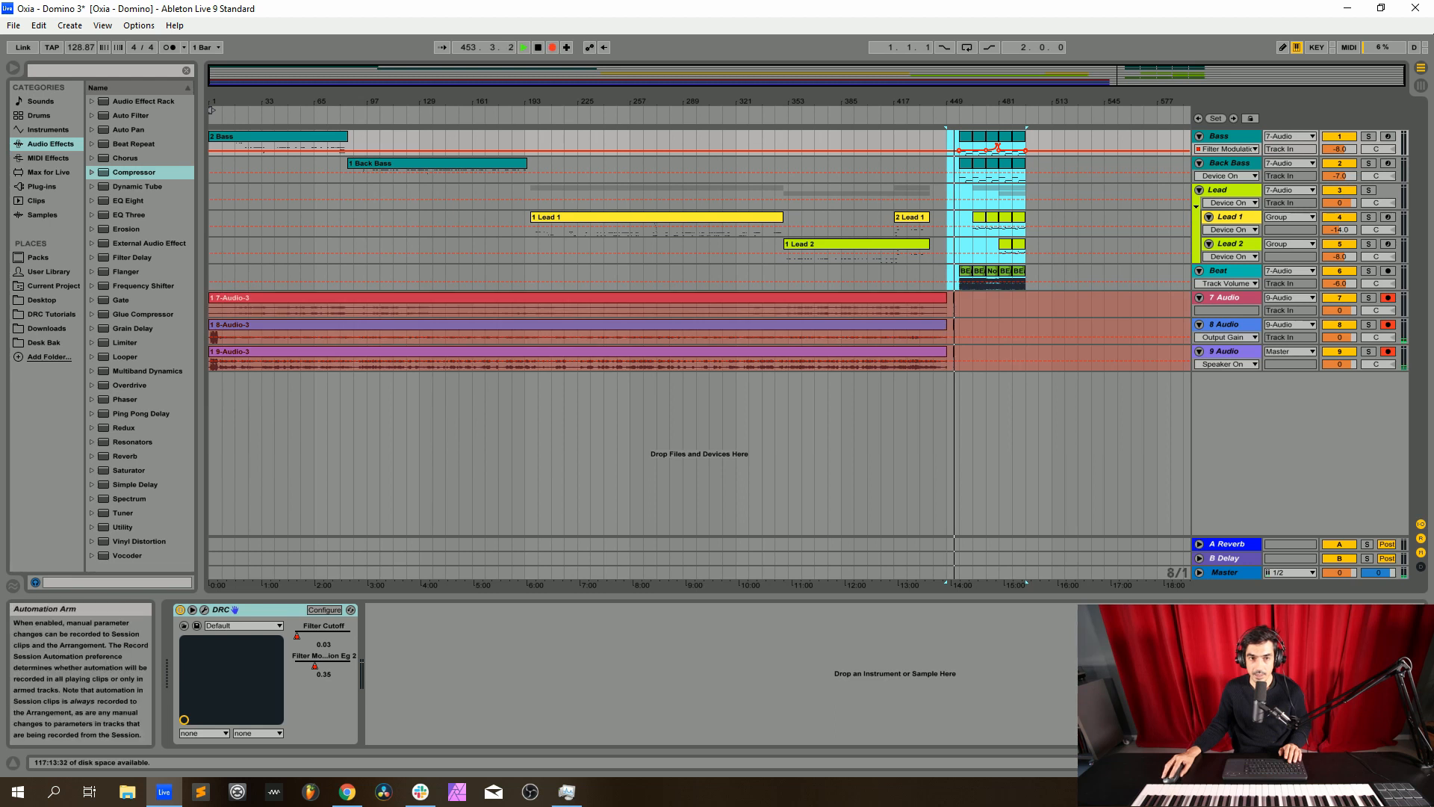